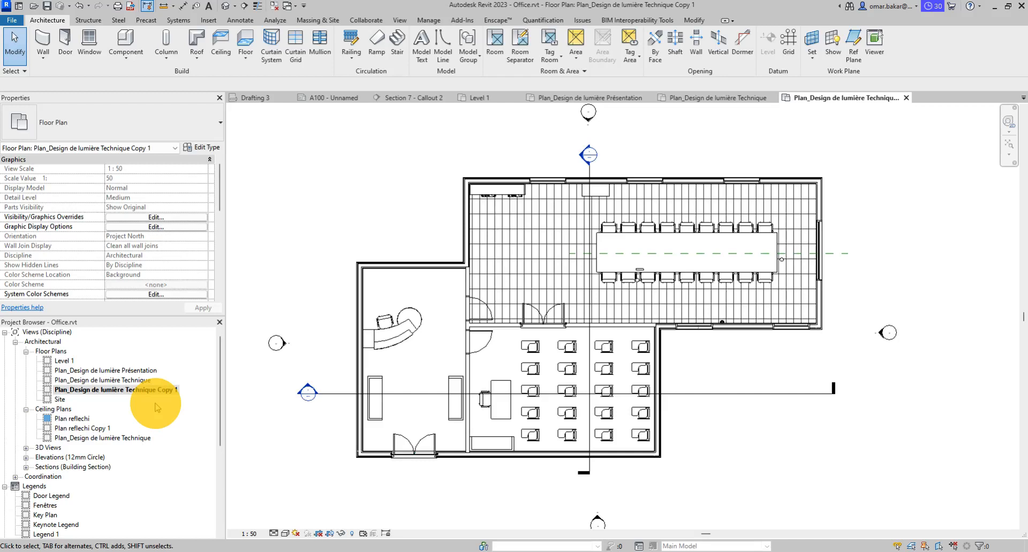
Rename the floor plan view "Plan_Design de lumière Technique Copy 1" as "Plan Technique Bureau"
left_click(145, 393)
right_click(144, 393)
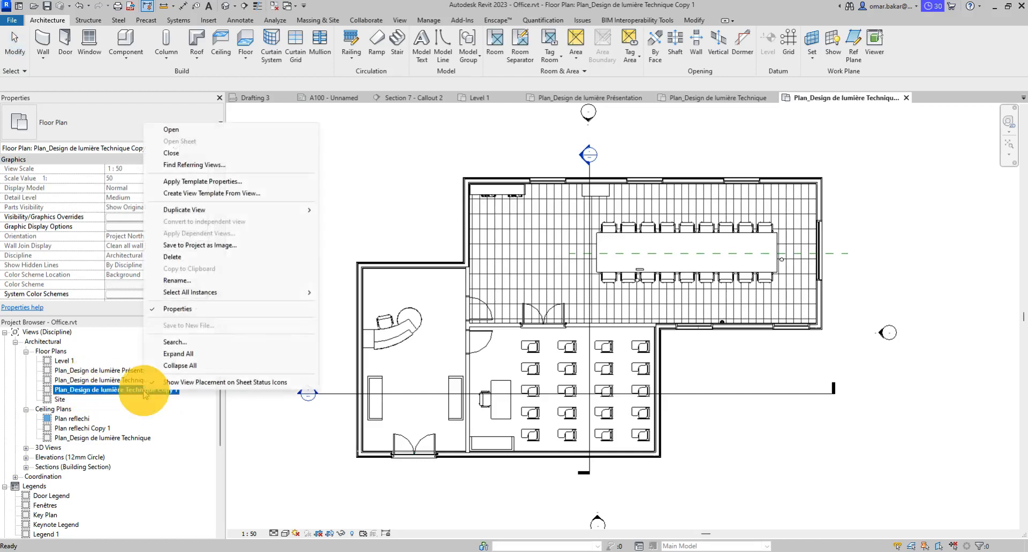
left_click(177, 280)
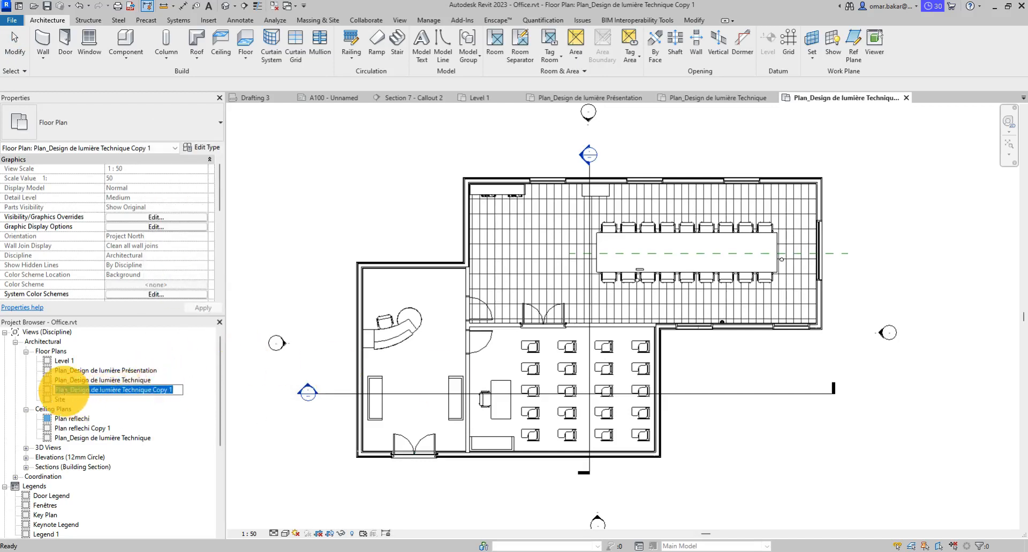
mouse_move(91, 393)
left_mouse_down()
mouse_move(129, 392)
mouse_move(89, 389)
left_mouse_up()
key("Delete")
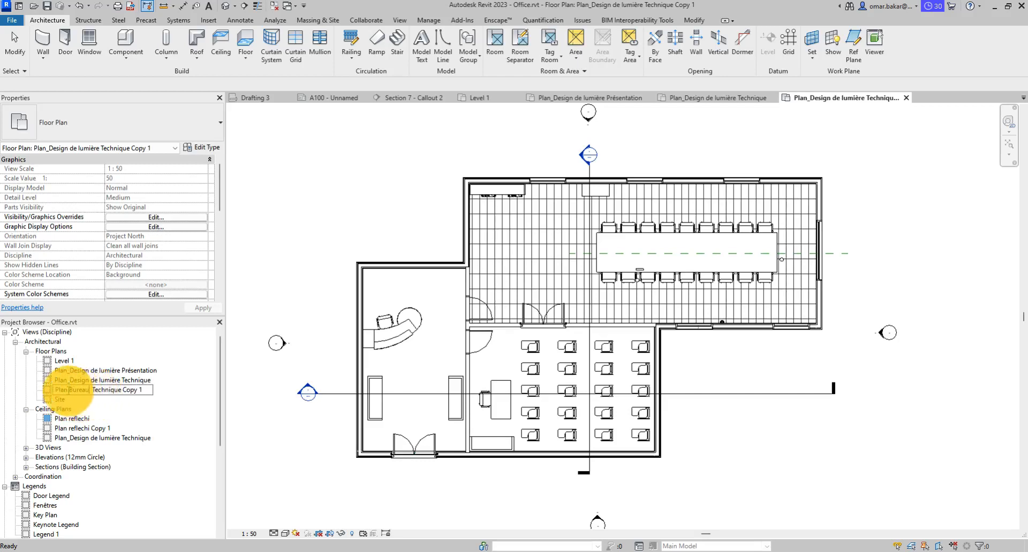
left_click(69, 391)
type("_")
type("Technique")
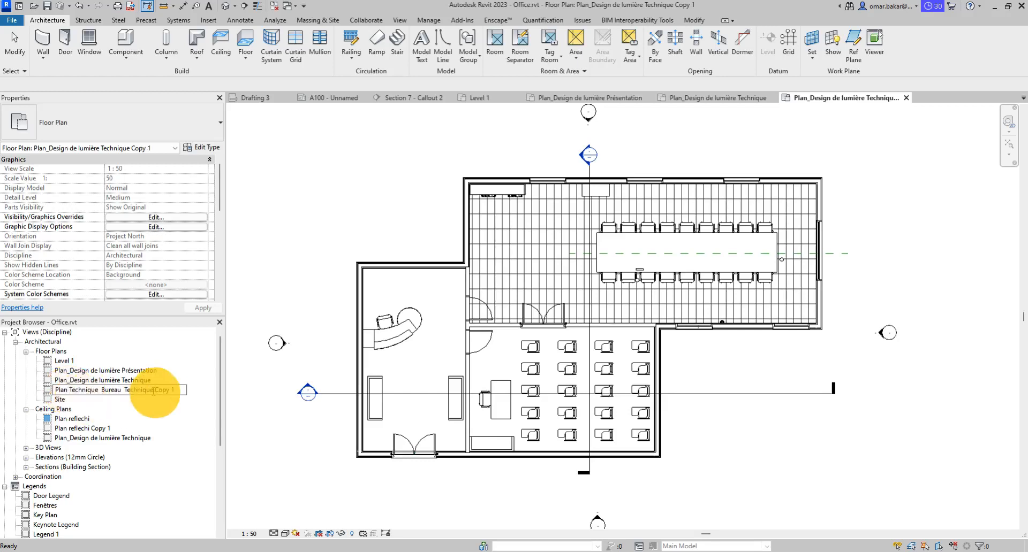
left_click_drag(124, 390, 232, 399)
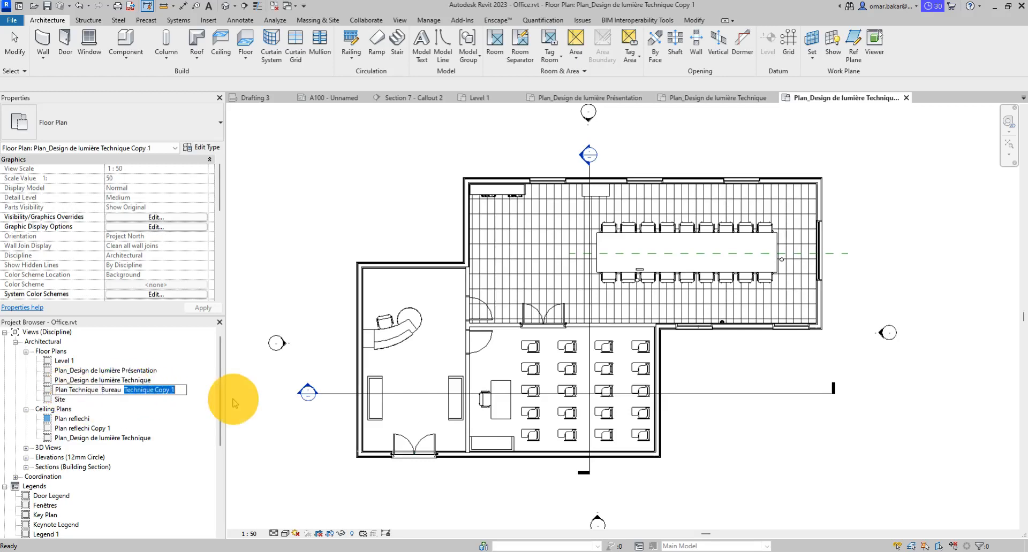
key("BackSpace")
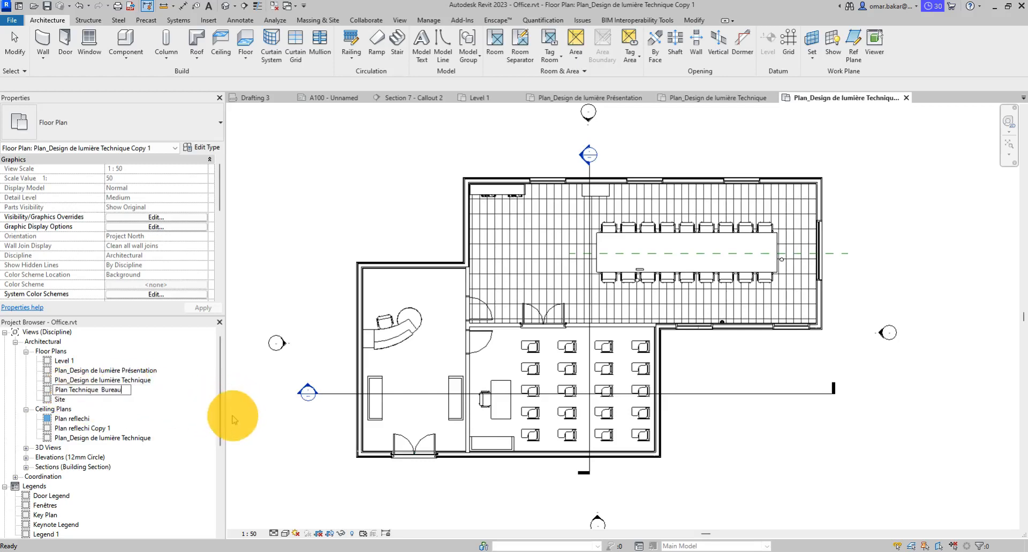
key("Return")
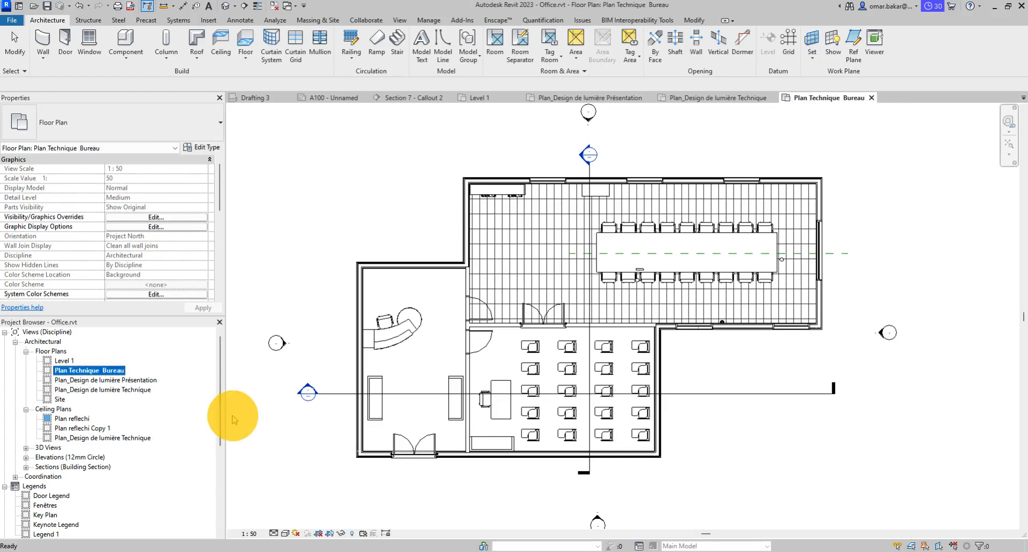
Compare the Plan_Design de lumière Technique and Présentation floor plans without saving, and return to Plan Technique Bureau
double_click(103, 392)
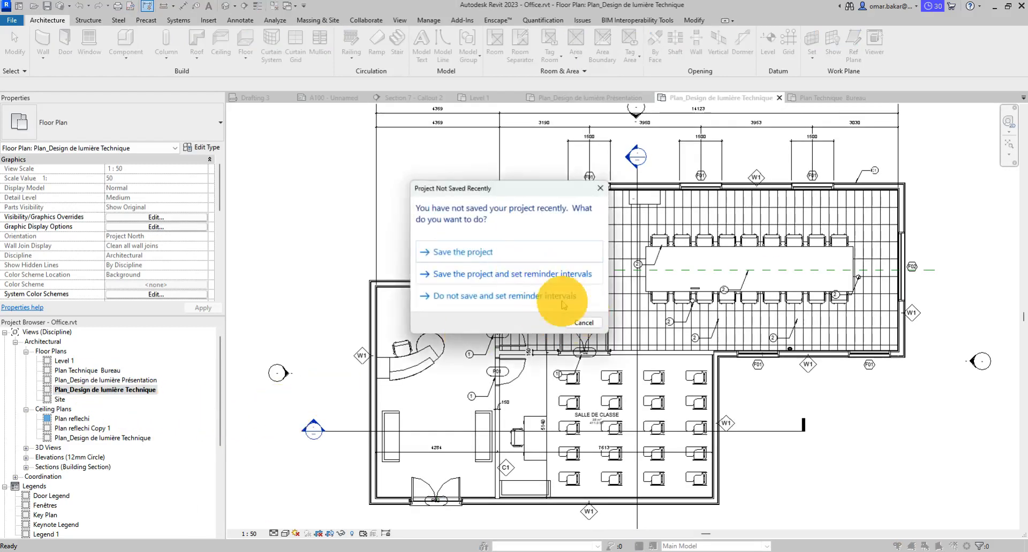
left_click(584, 323)
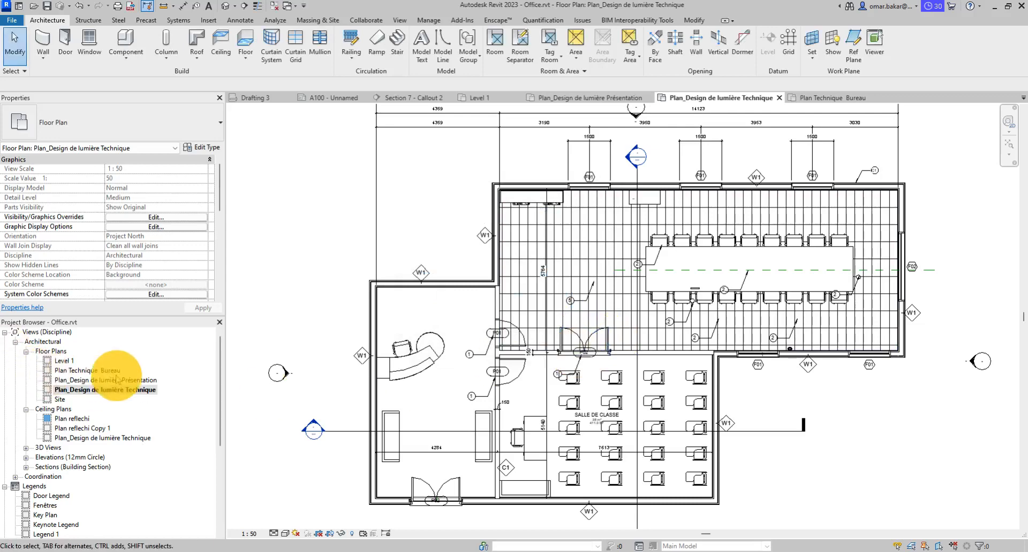
double_click(85, 371)
left_click(112, 381)
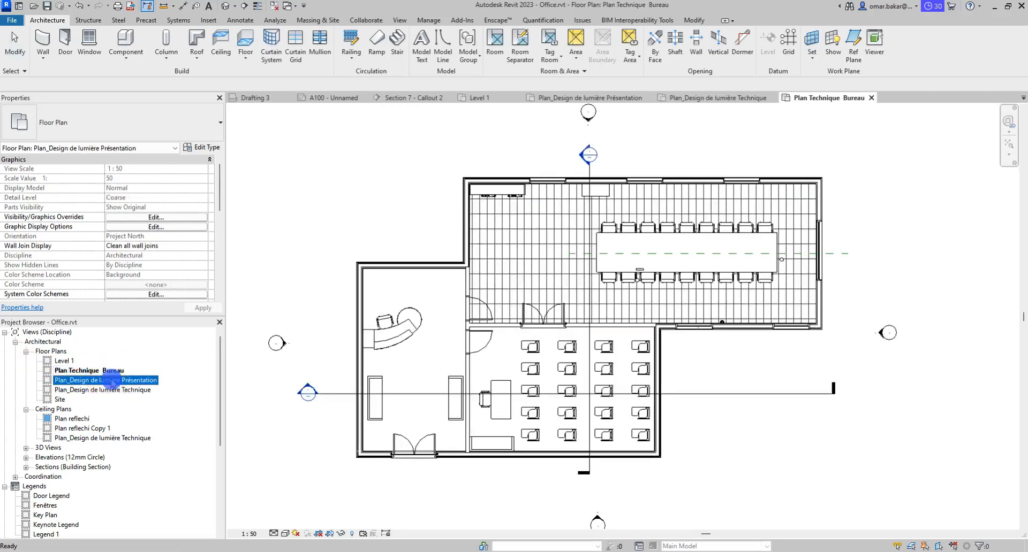
double_click(111, 381)
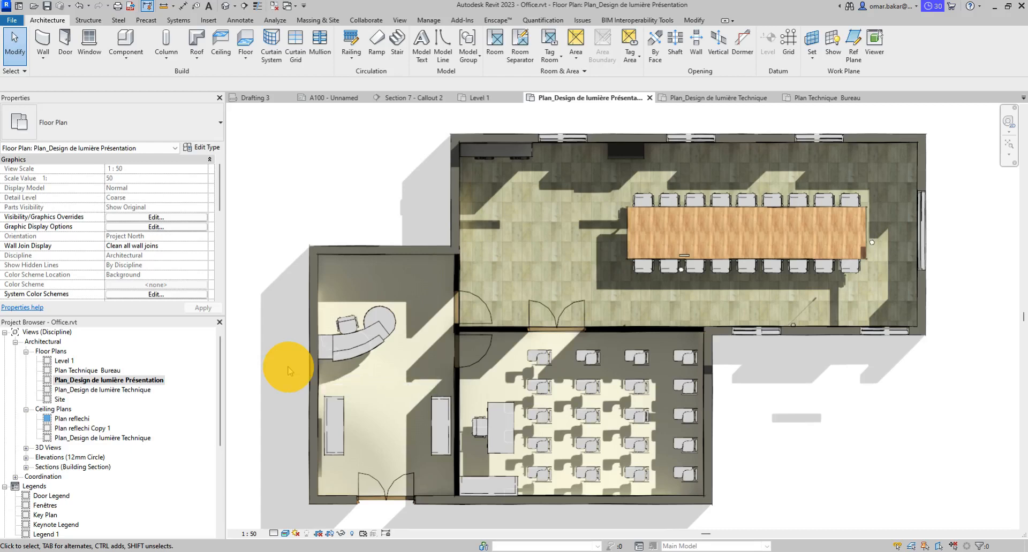
double_click(121, 371)
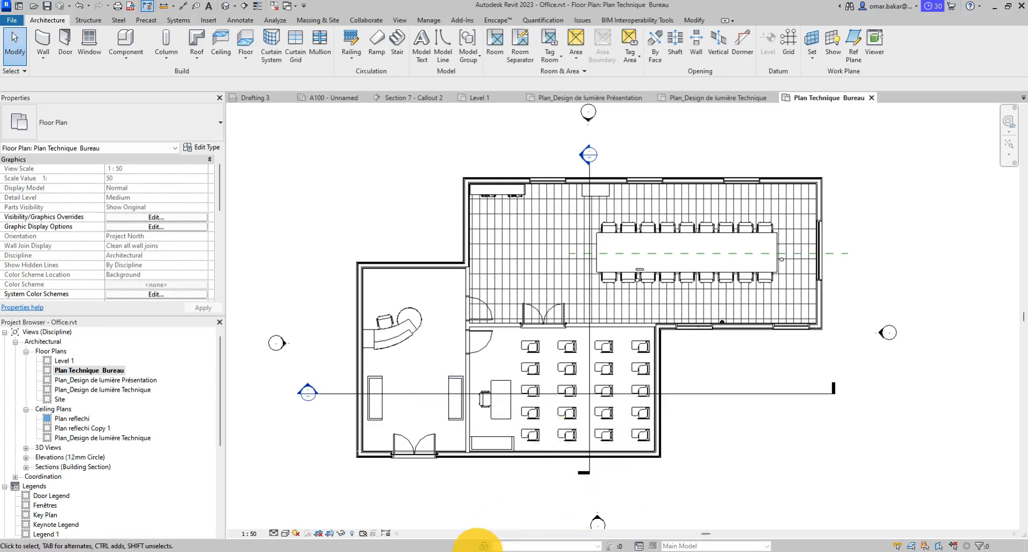
Switch to the PowerPoint presentation, read the "Table des matières" slide, and return to the Revit floor plan
left_click(482, 551)
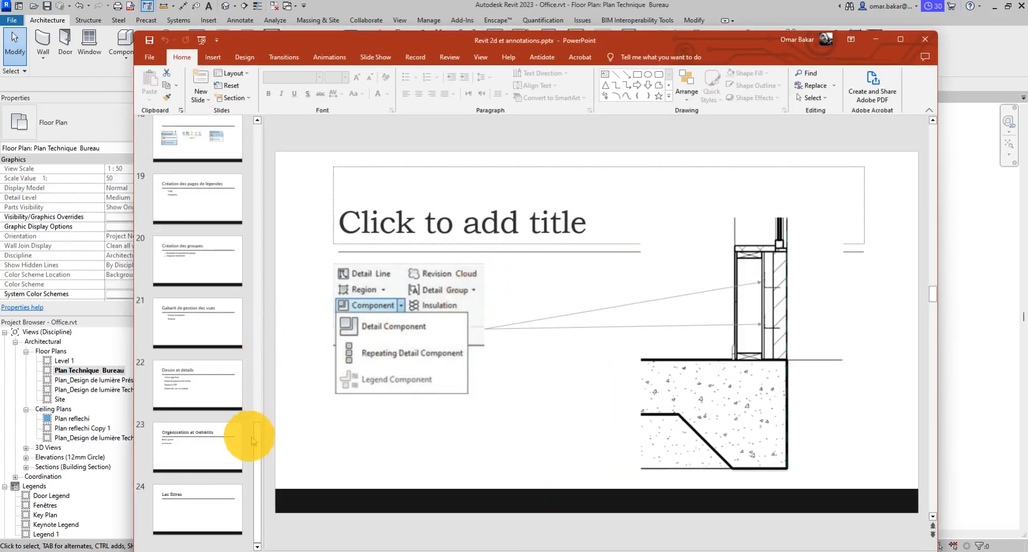
left_click_drag(257, 436, 289, 146)
left_click(202, 257)
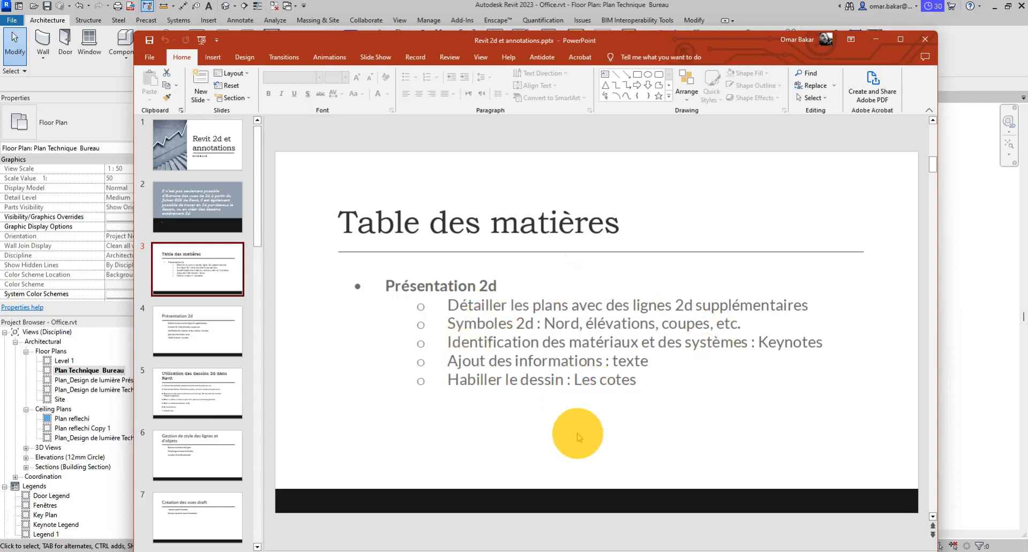
left_click(875, 39)
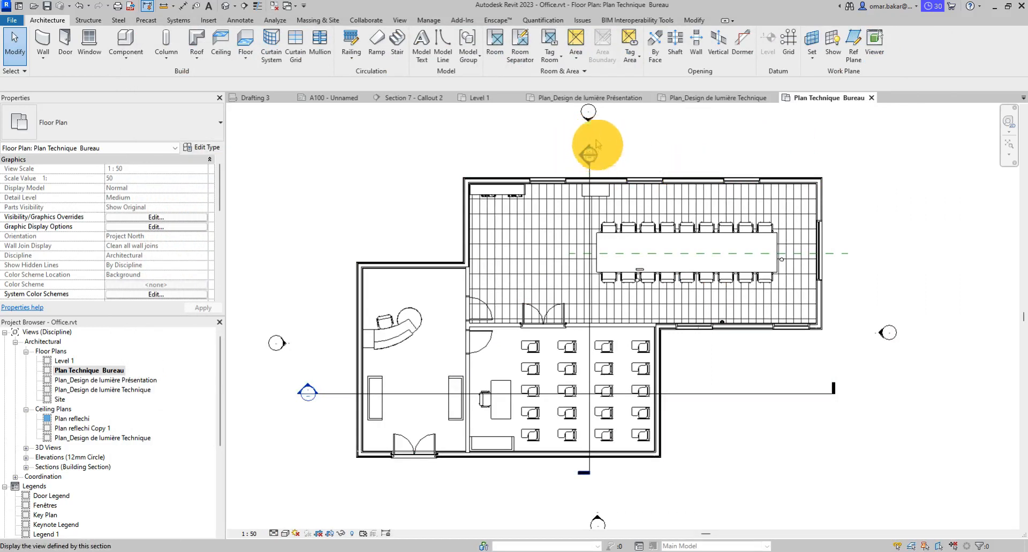
Examine the section head and the north elevation mark, and check which types are available for the elevation mark
scroll(595, 142, "up", 8)
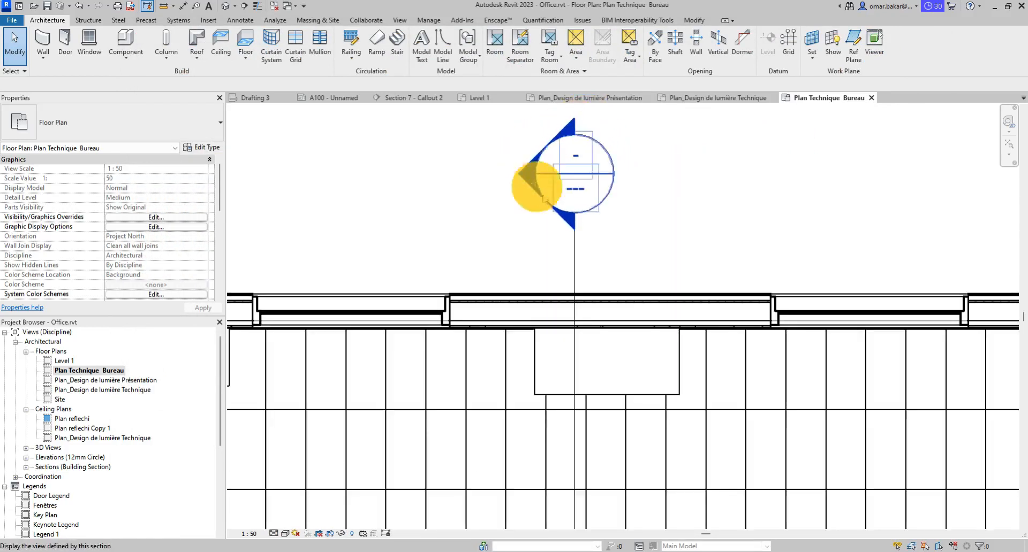
scroll(639, 259, "down", 2)
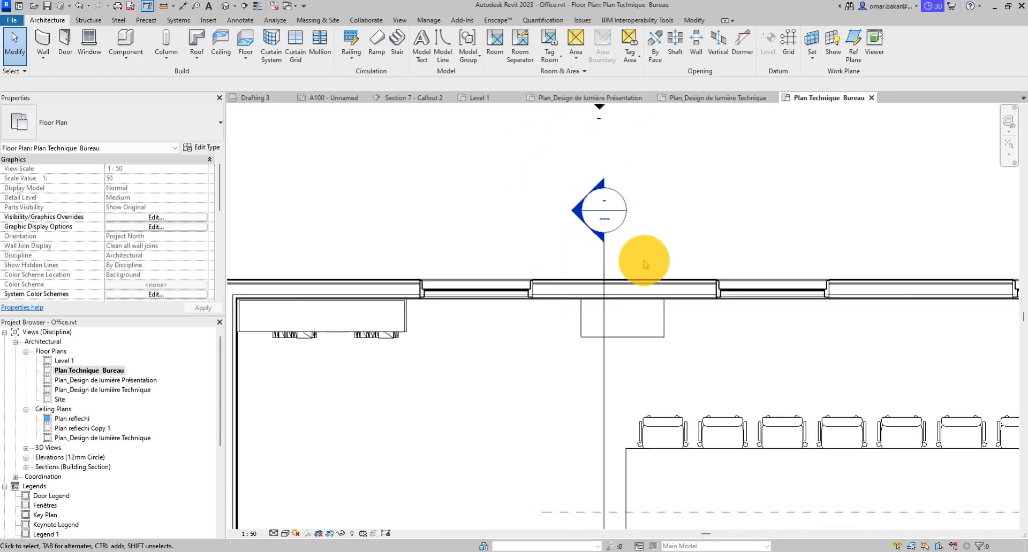
scroll(635, 271, "down", 4)
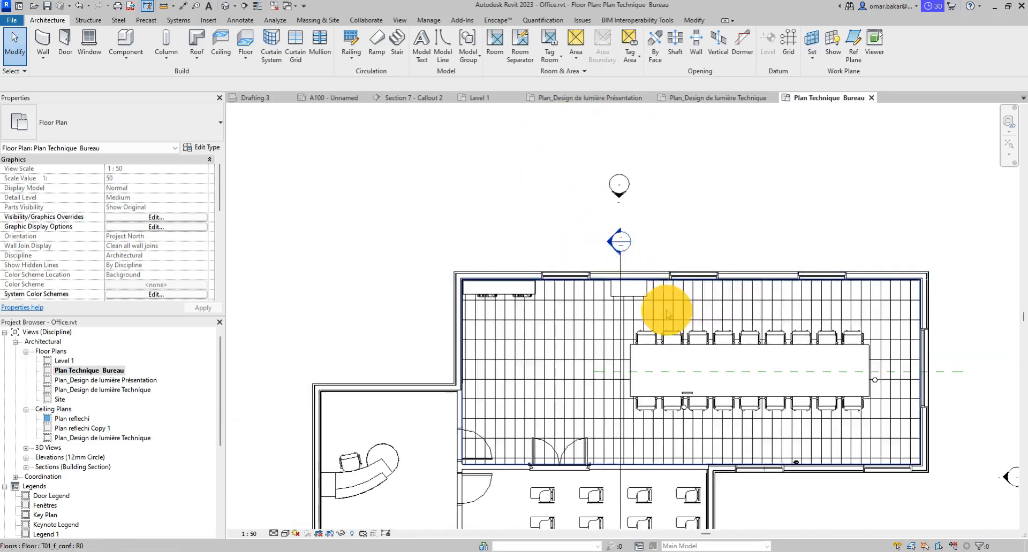
scroll(603, 138, "up", 8)
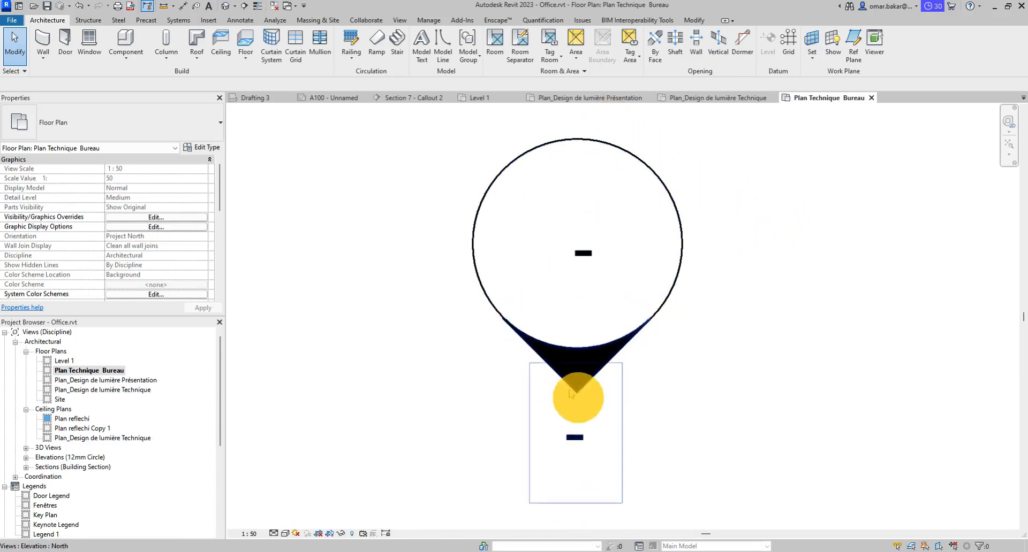
left_click(669, 301)
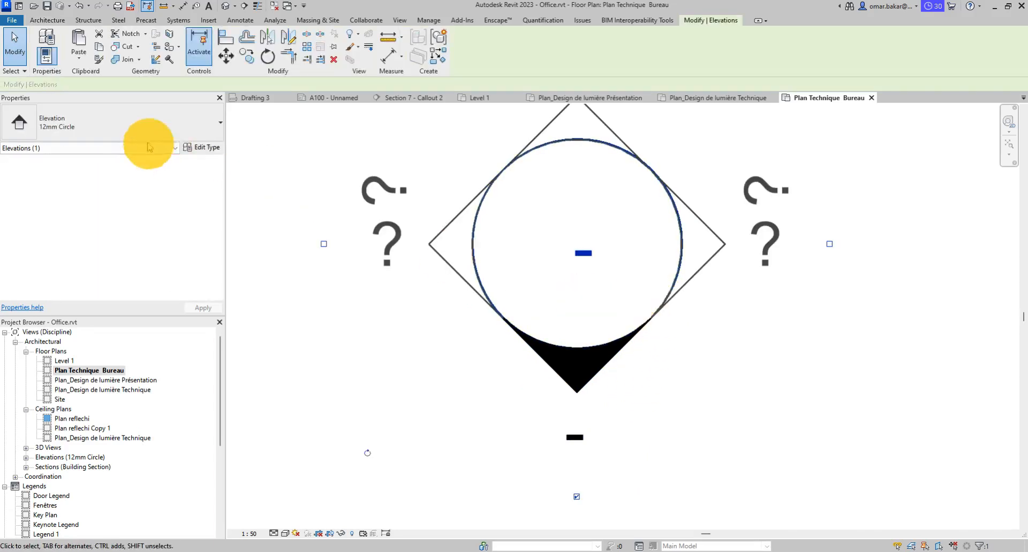
left_click(202, 132)
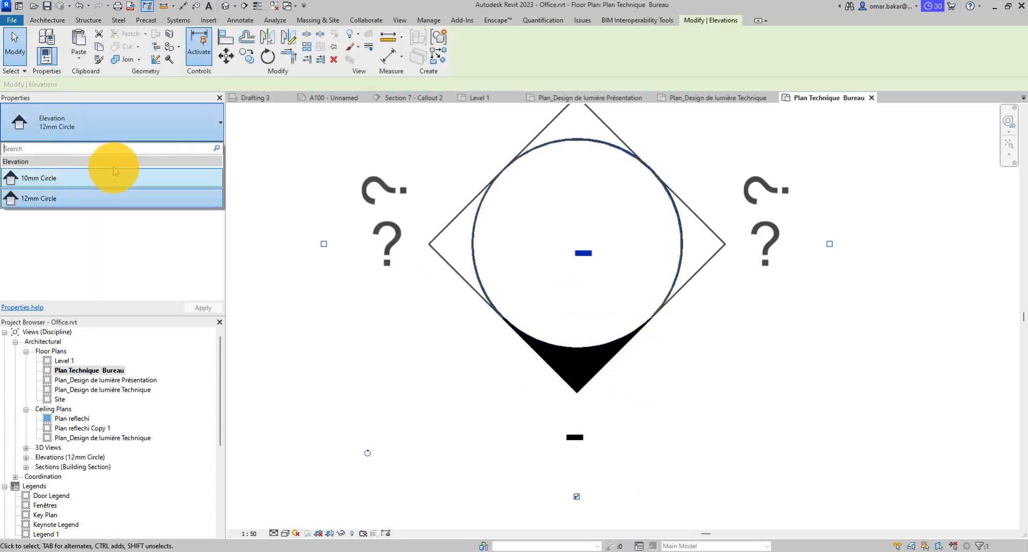
left_click(295, 152)
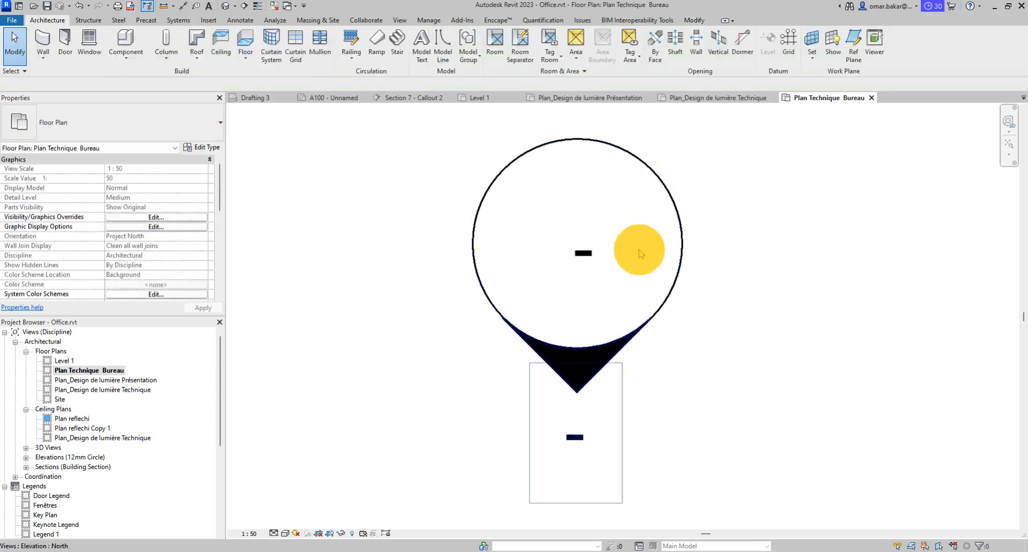
Compare the north elevation mark with the section mark above the conference room, and inspect the room's layout
scroll(656, 269, "down", 2)
scroll(657, 272, "down", 2)
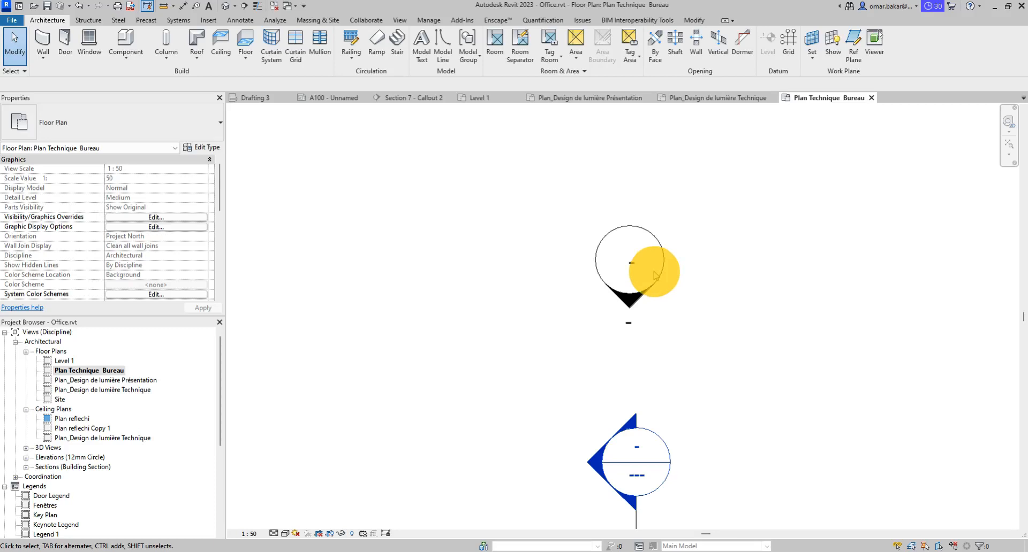
scroll(656, 274, "down", 3)
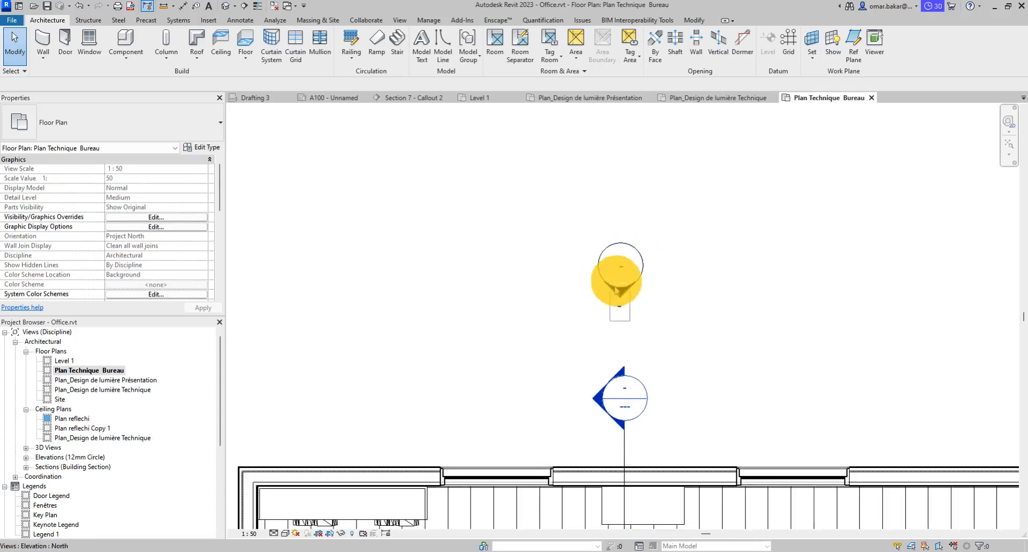
scroll(620, 406, "up", 3)
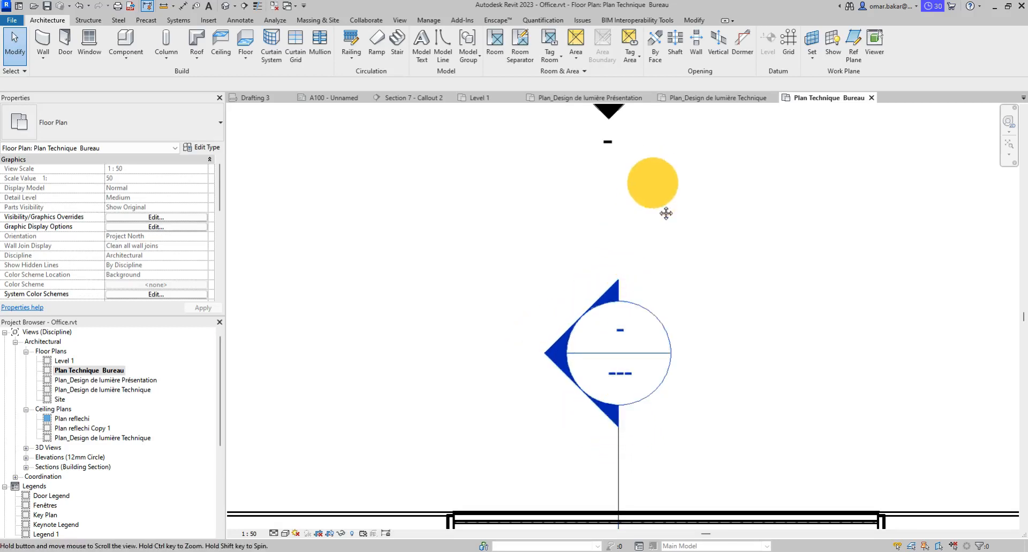
scroll(627, 214, "down", 3)
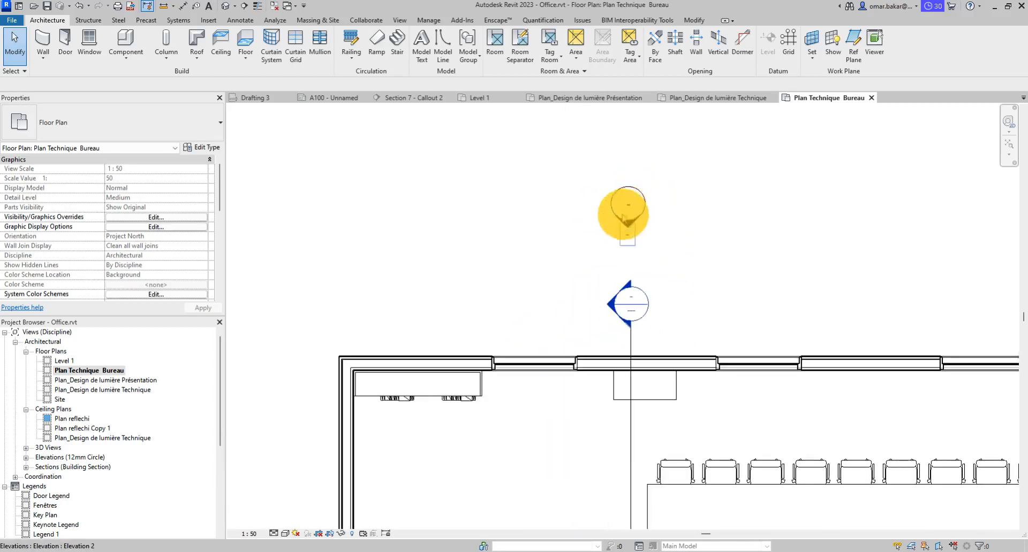
mouse_move(653, 245)
middle_mouse_down()
mouse_move(603, 212)
mouse_move(562, 163)
middle_mouse_up()
scroll(615, 234, "down", 1)
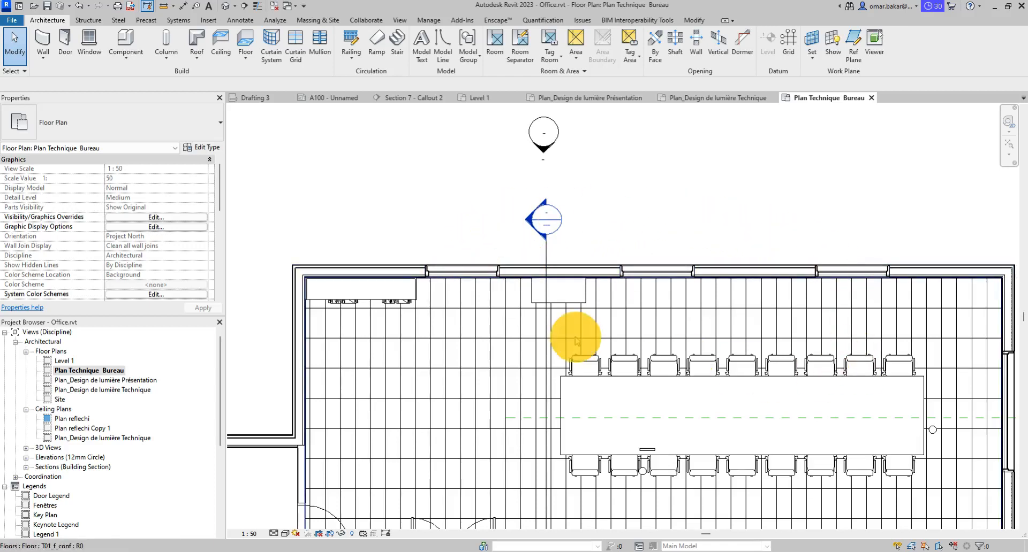
middle_click_drag(573, 337, 607, 275)
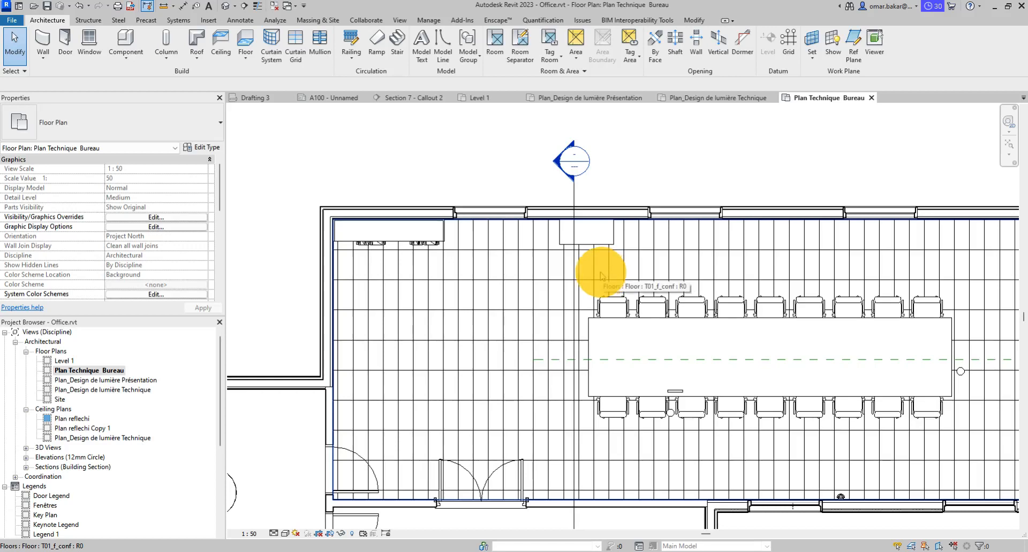
scroll(601, 276, "down", 1)
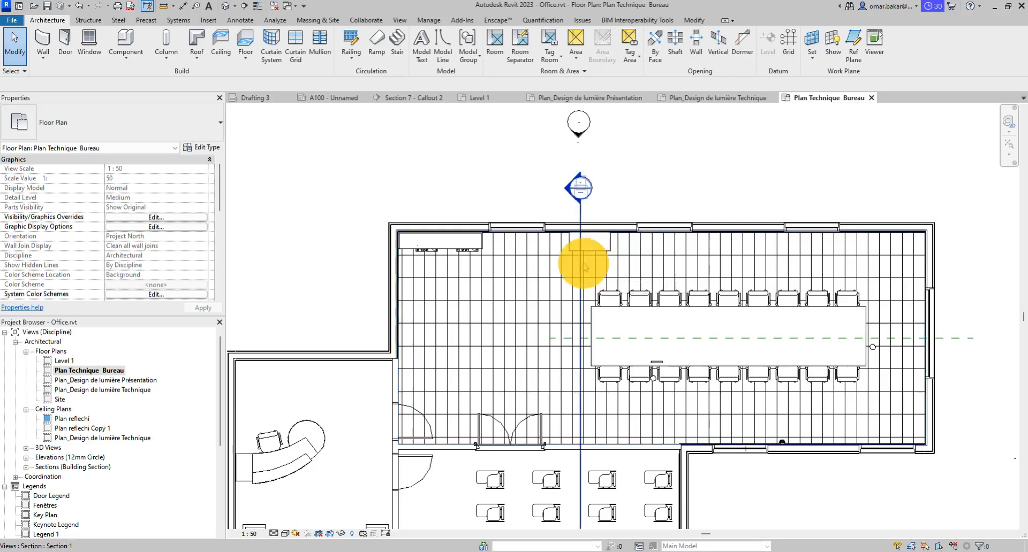
Review the Save As options for project, template and library, and leave them without saving
left_click(7, 22)
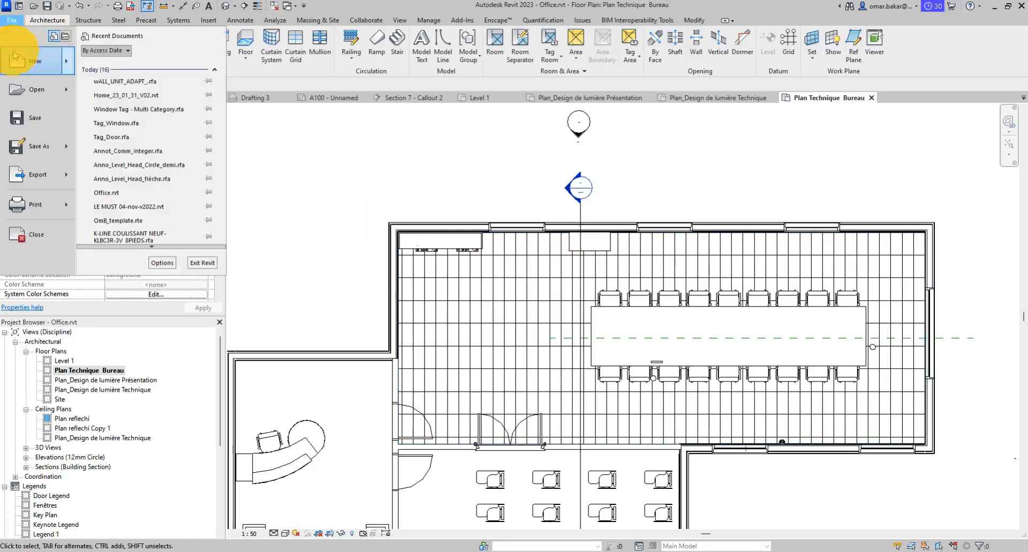
left_click(66, 147)
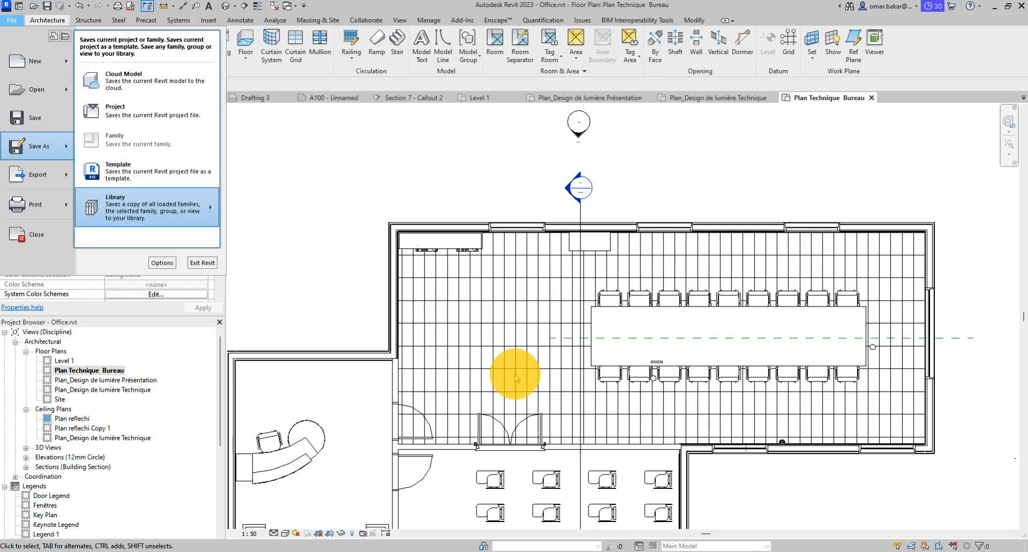
left_click(353, 171)
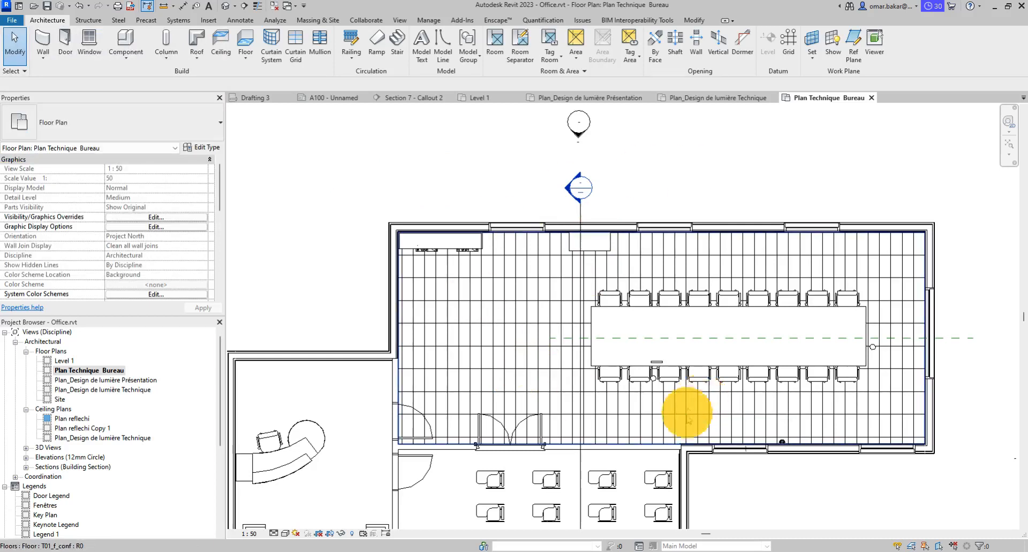
Start an aligned dimension on the office plan with the linear dimension style Diagonal - 2.5mm Arial
scroll(643, 282, "down", 1)
middle_click_drag(645, 304, 649, 213)
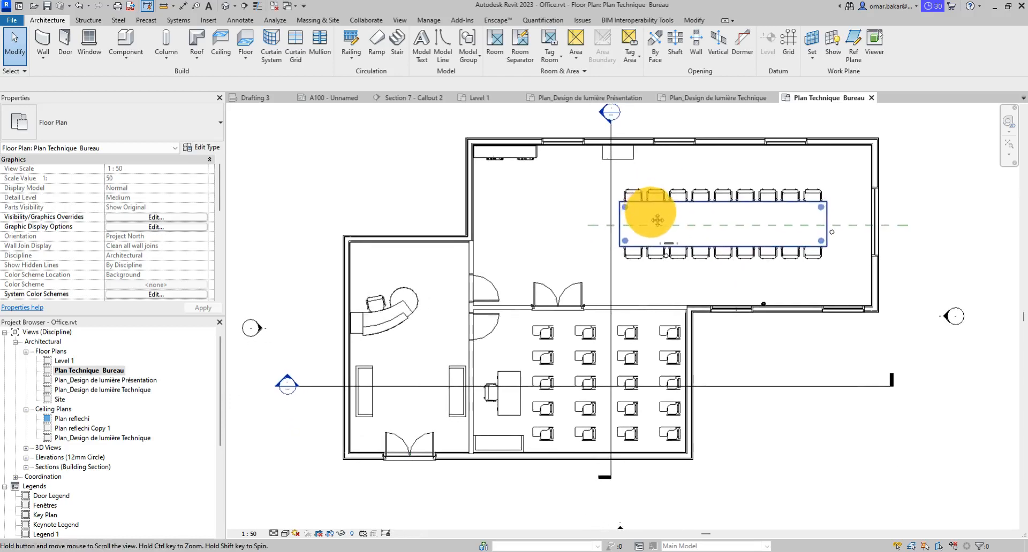
middle_click_drag(610, 284, 595, 319)
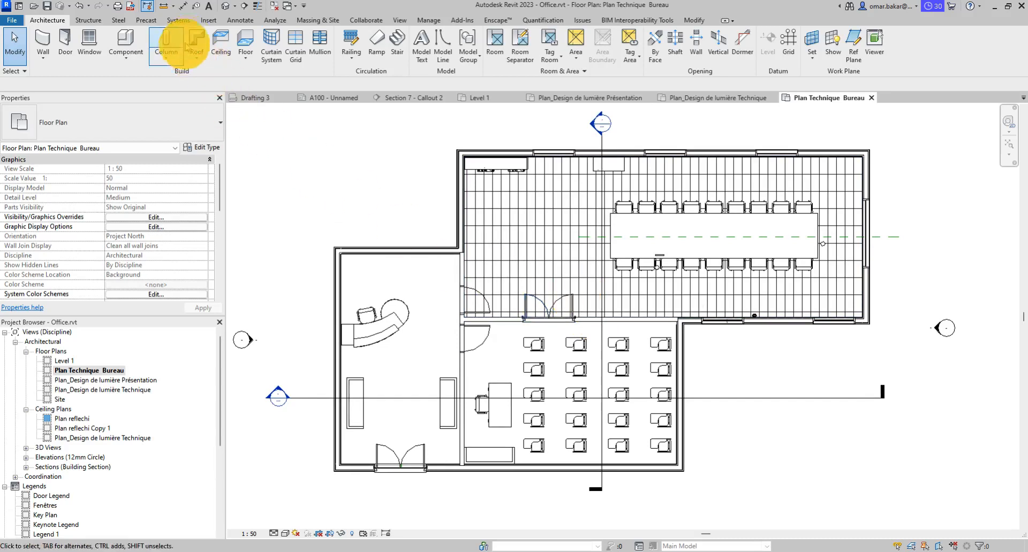
left_click(239, 22)
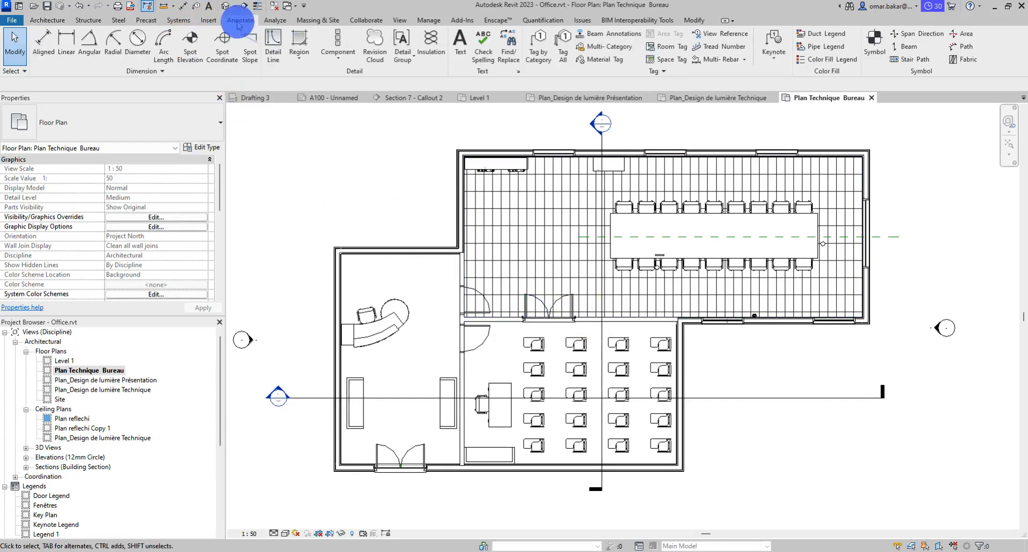
left_click(45, 42)
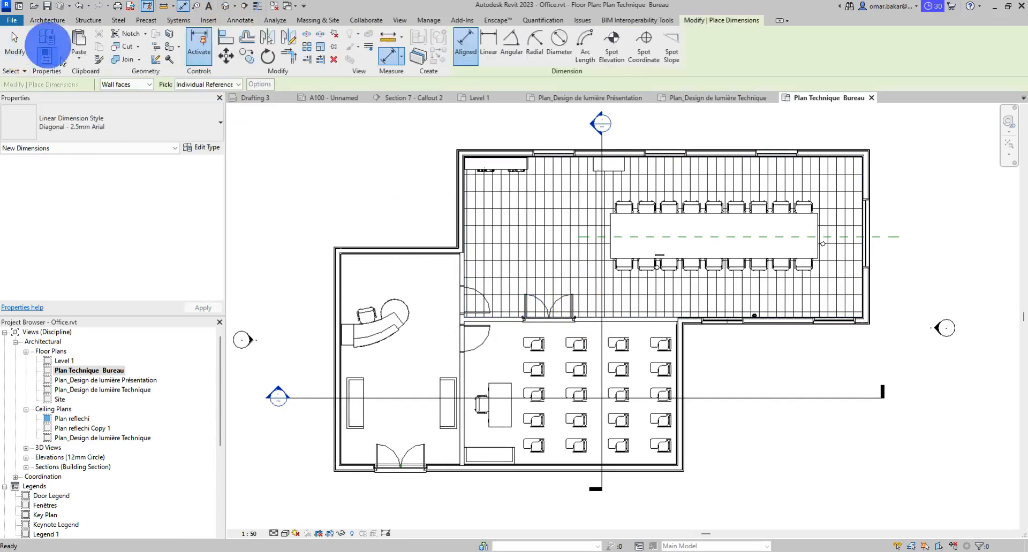
left_click(155, 131)
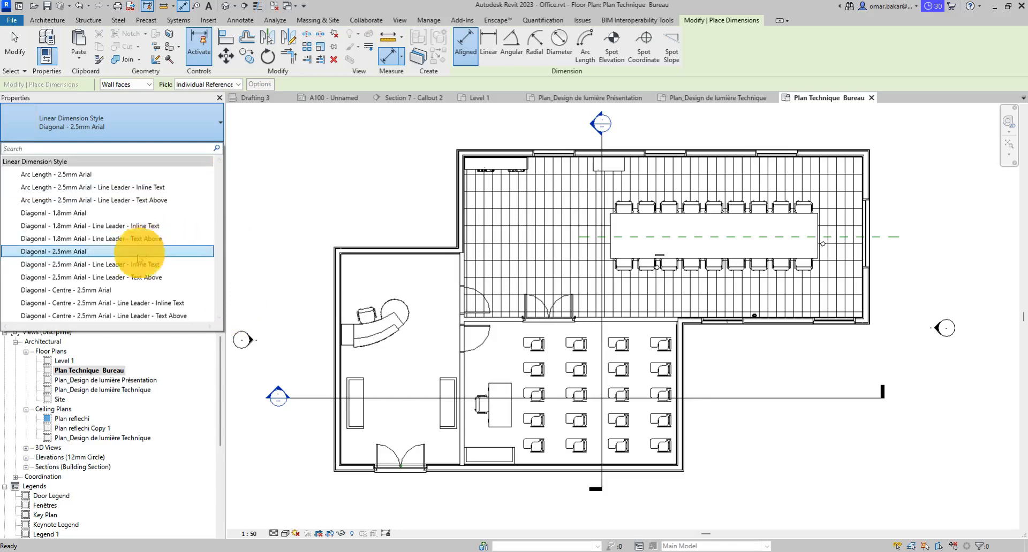
left_click(50, 252)
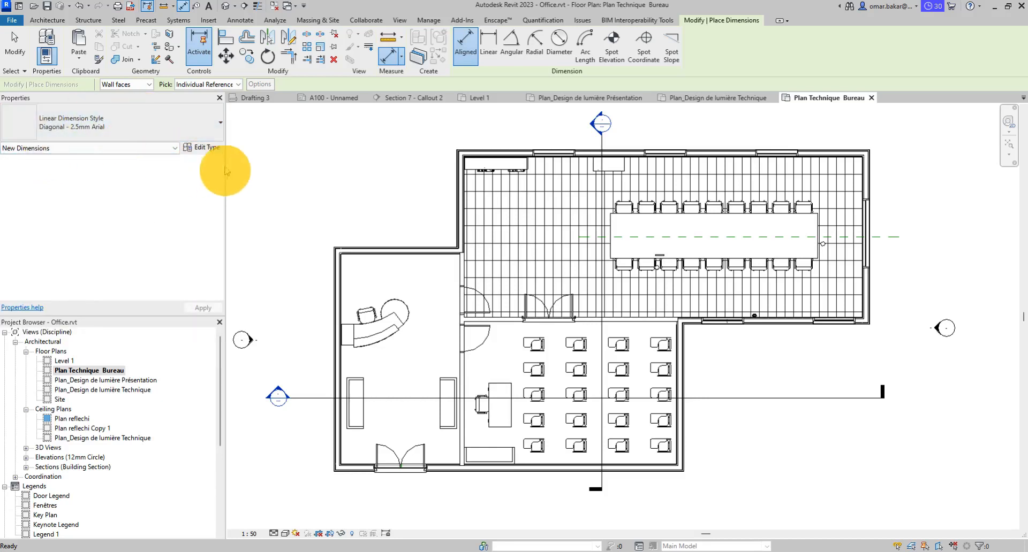
Duplicate the current linear dimension type under the name OmB_tick_1.5mm
left_click(208, 149)
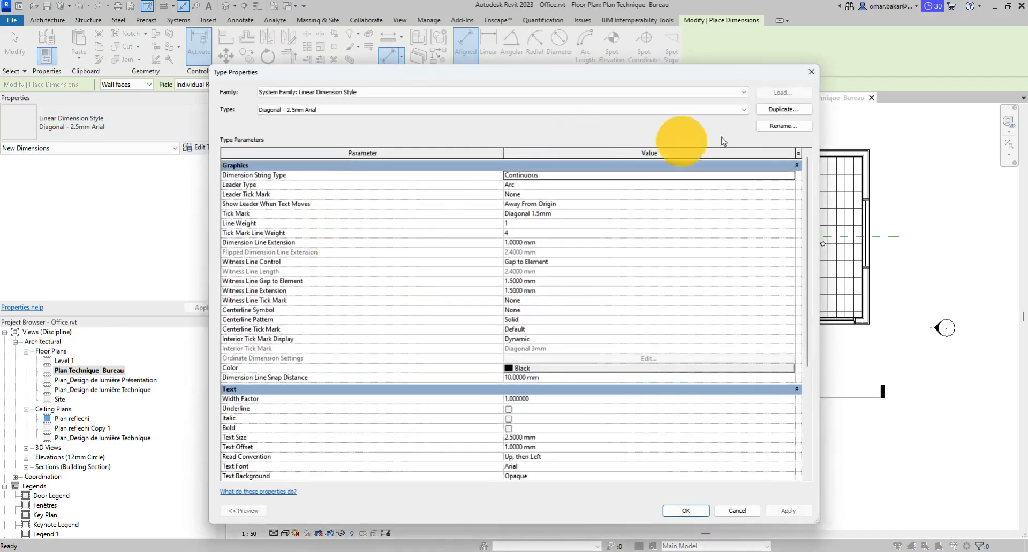
left_click(774, 110)
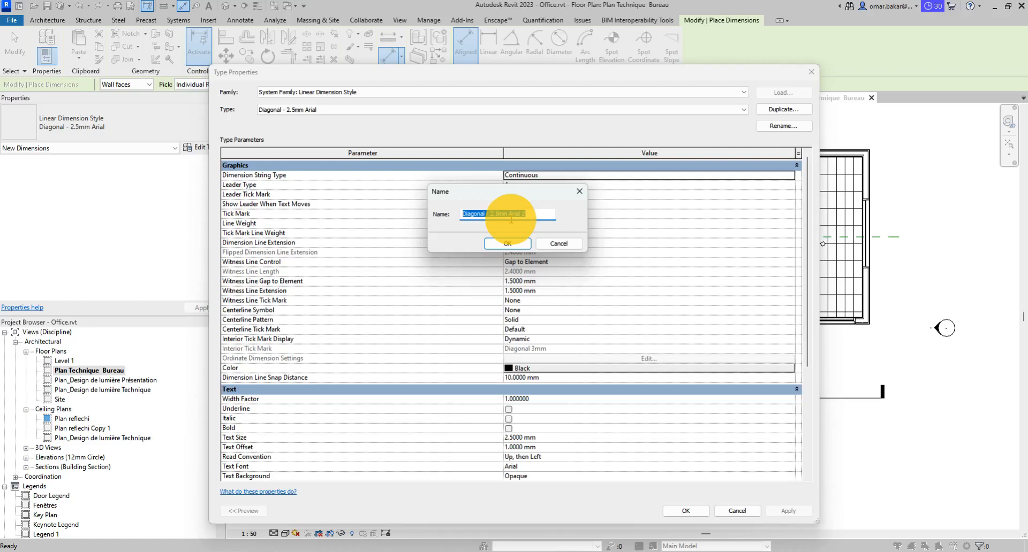
type("OmB_tick_1.5mm")
key("Return")
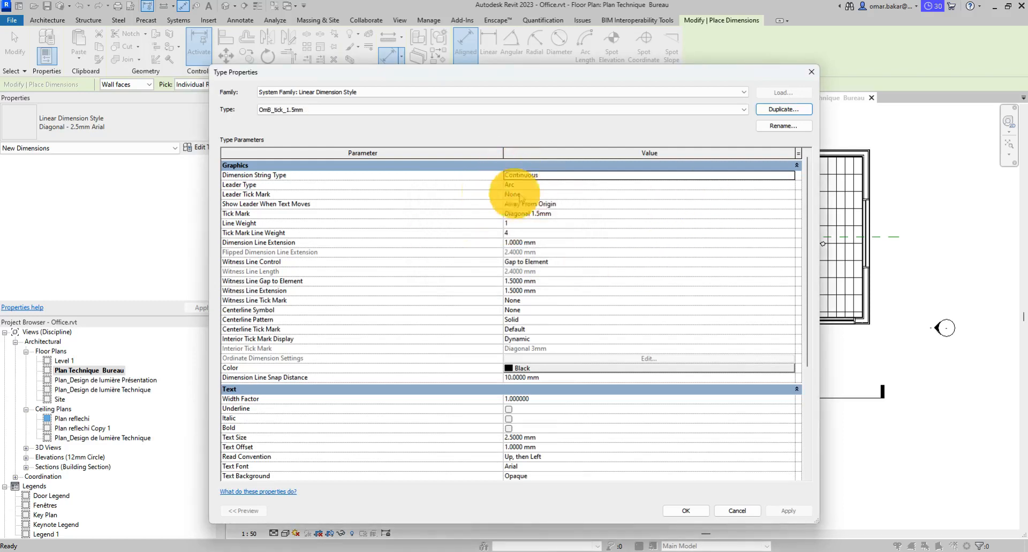
Set the new dimension type's leader tick mark to Arrow Filled 15 Degree and its tick mark to Diagonal 1.5mm
left_click_drag(523, 71, 421, 32)
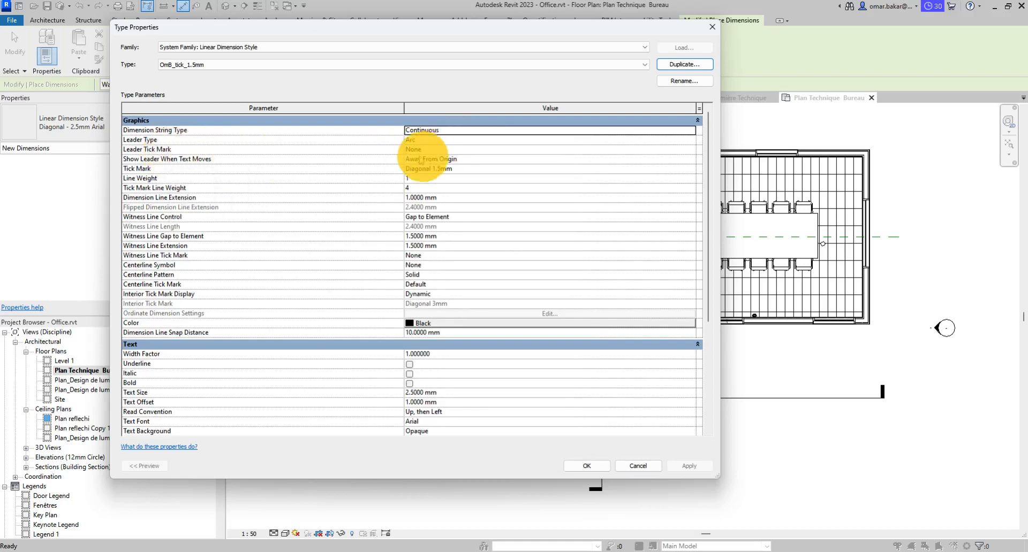
left_click(421, 150)
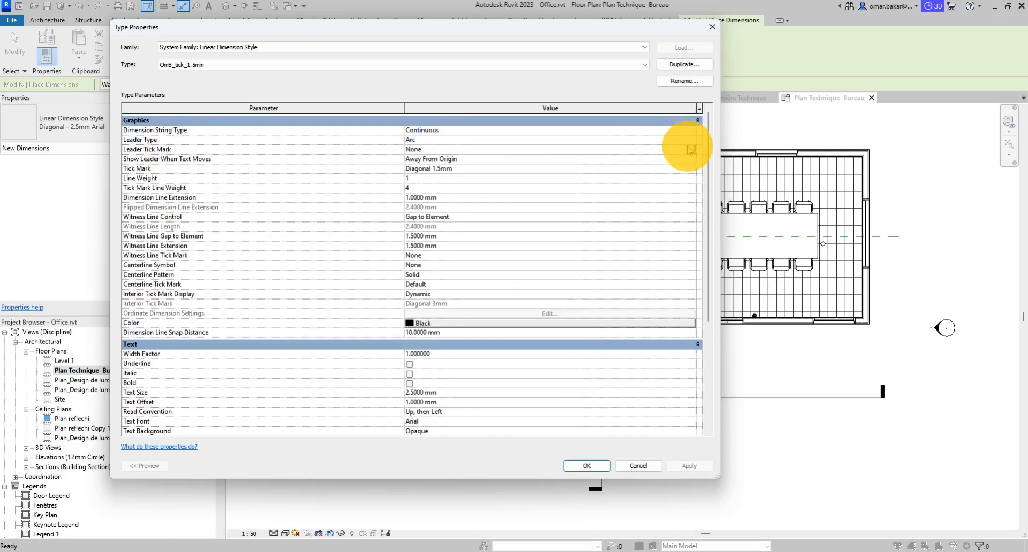
left_click(691, 150)
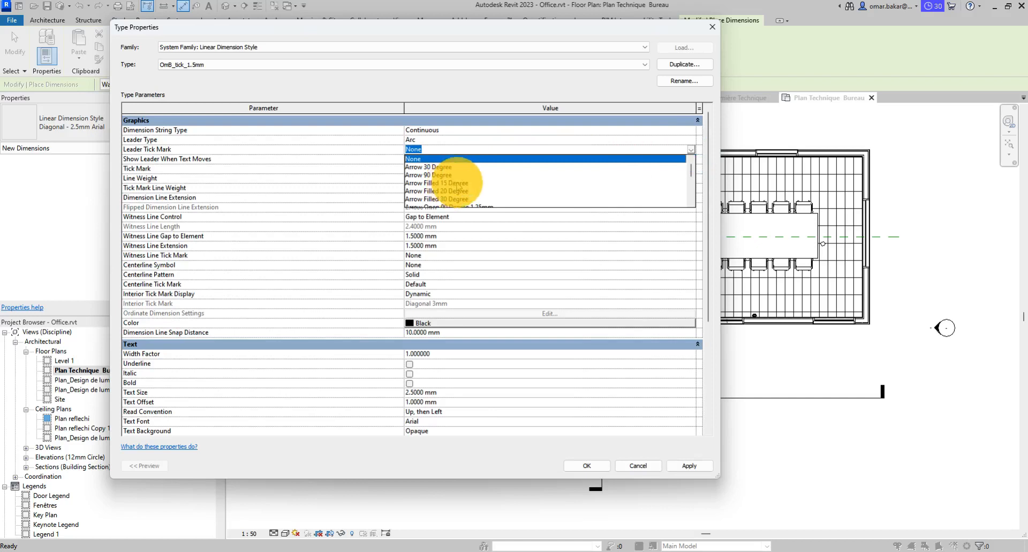
left_click(457, 183)
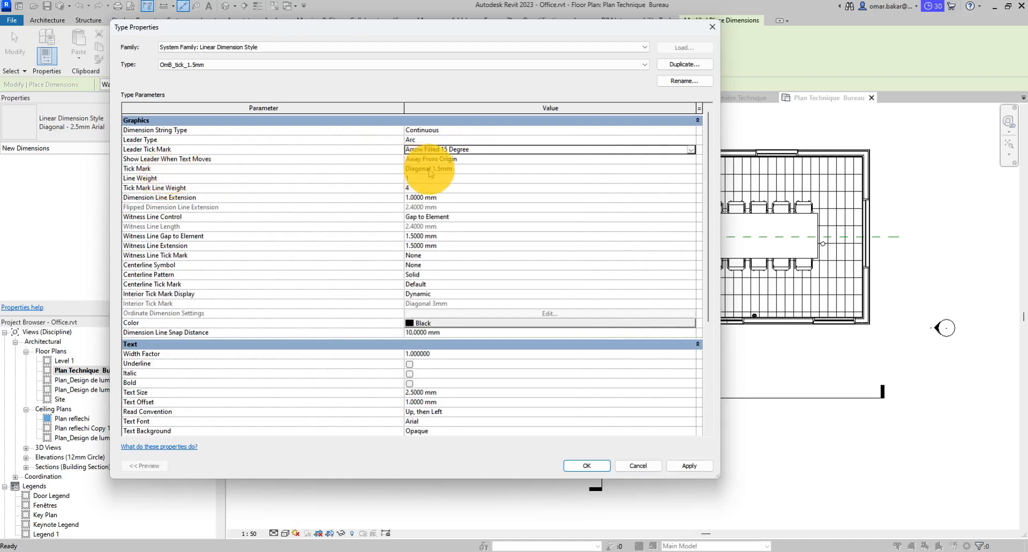
left_click(428, 170)
left_click(691, 169)
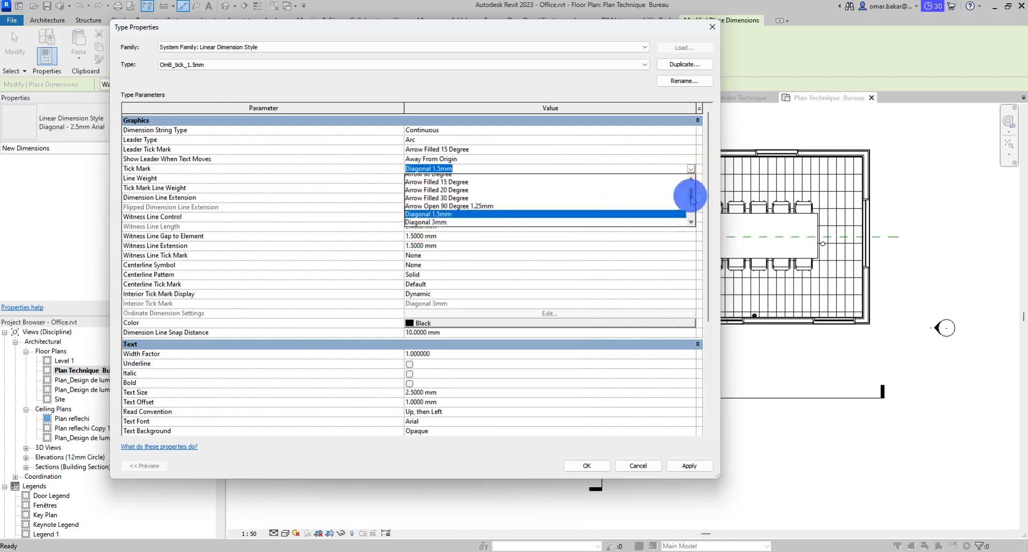
mouse_move(690, 195)
left_mouse_down()
mouse_move(691, 217)
mouse_move(690, 185)
mouse_move(690, 202)
left_mouse_up()
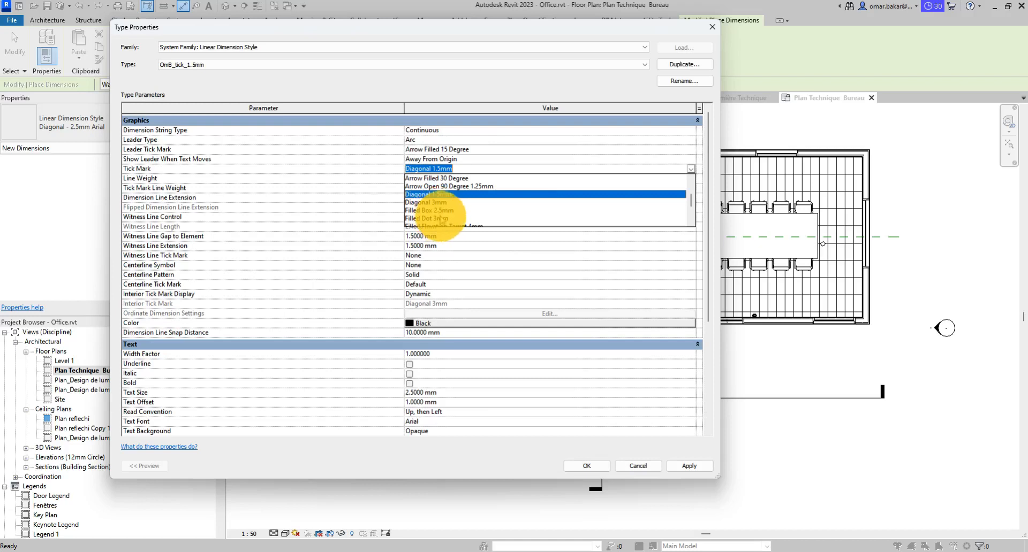
left_click(433, 194)
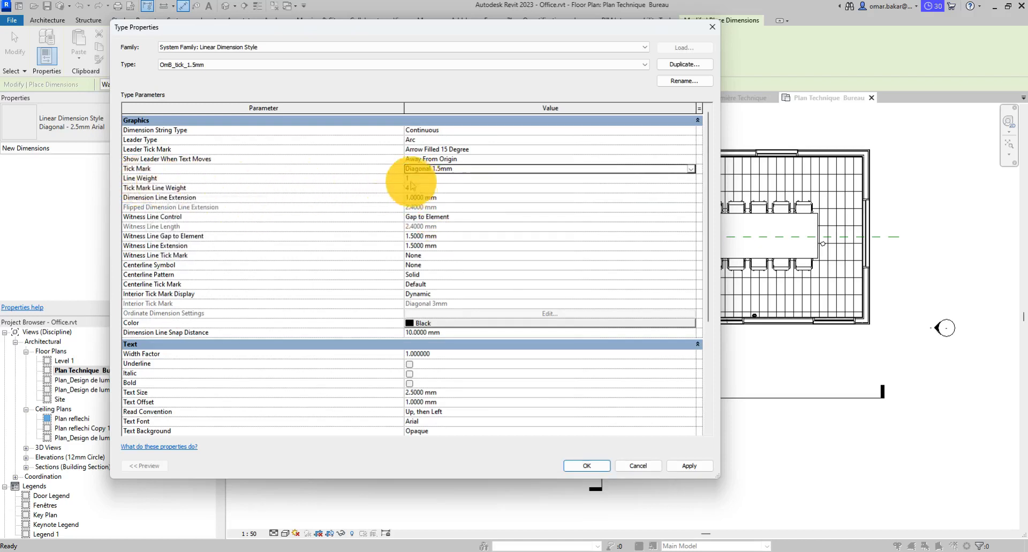
Try line weight 4 for the dimension type, and set the line weight back to 1
left_click(411, 180)
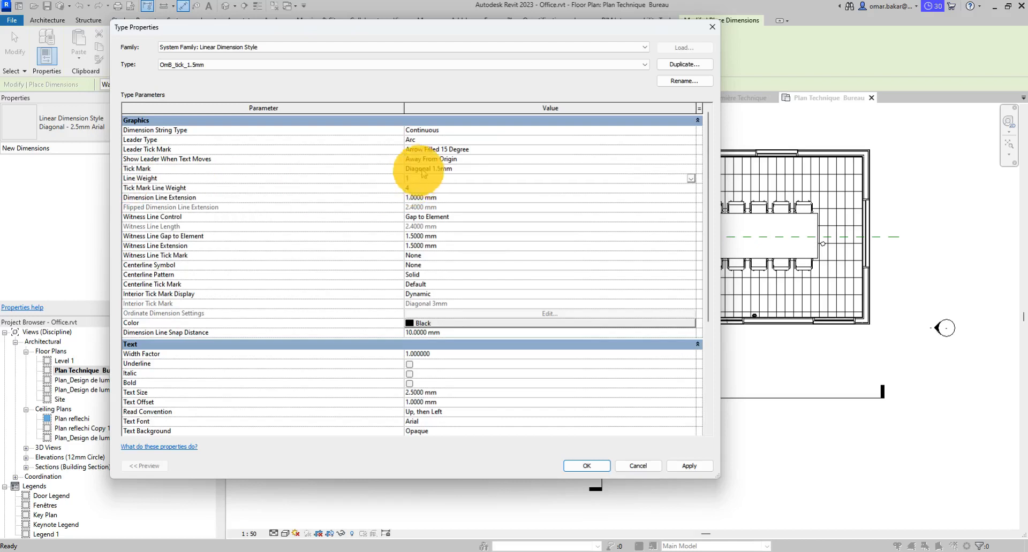
left_click(690, 178)
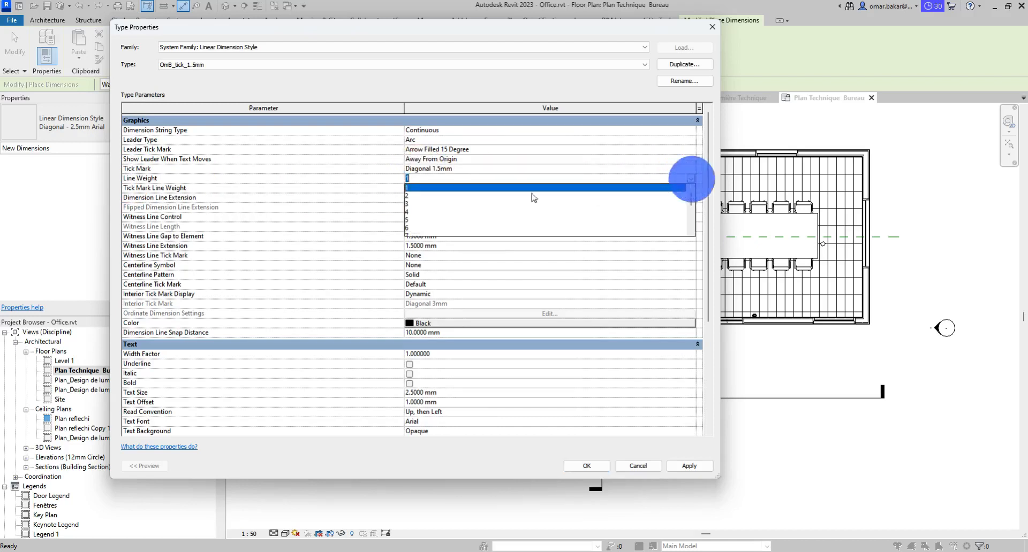
left_click(410, 212)
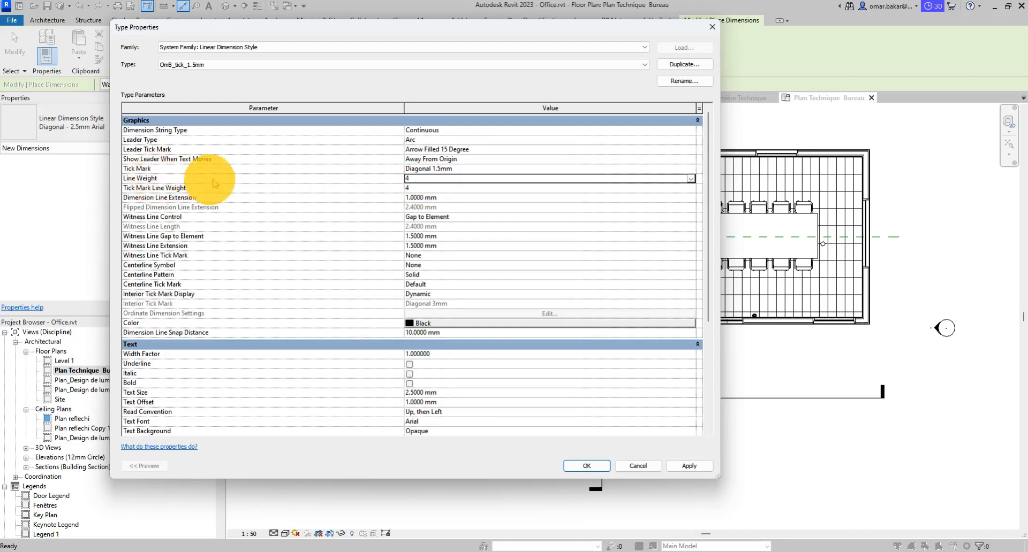
left_click(452, 178)
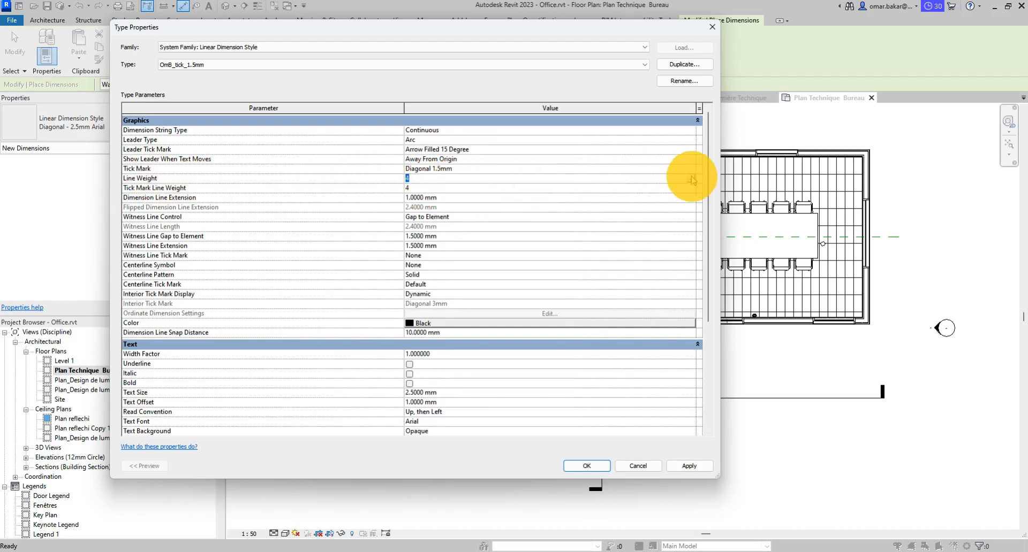
left_click(691, 178)
left_click(435, 187)
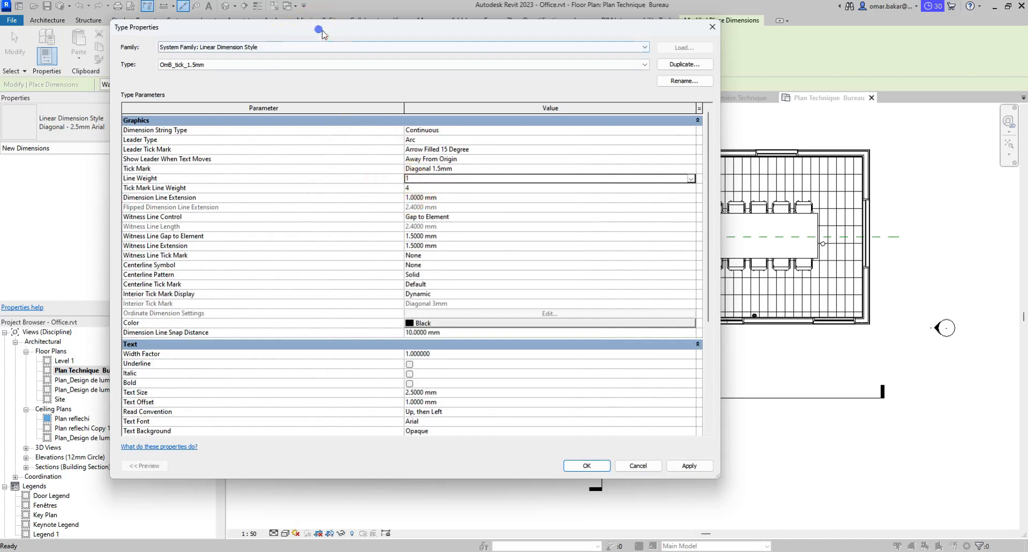
Set the dimension line extension of the dimension type to 1.5 mm
left_click_drag(325, 30, 495, 25)
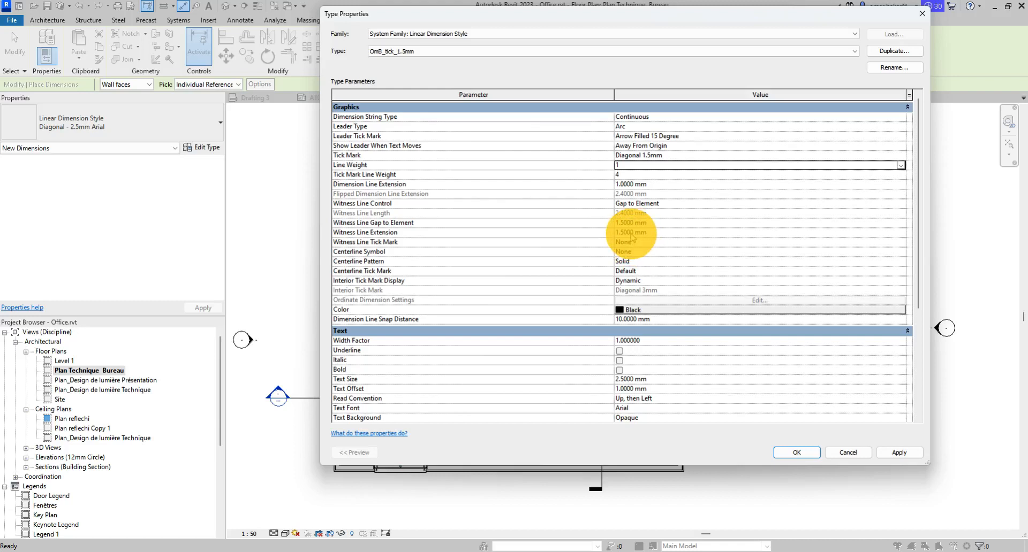
left_click(635, 232)
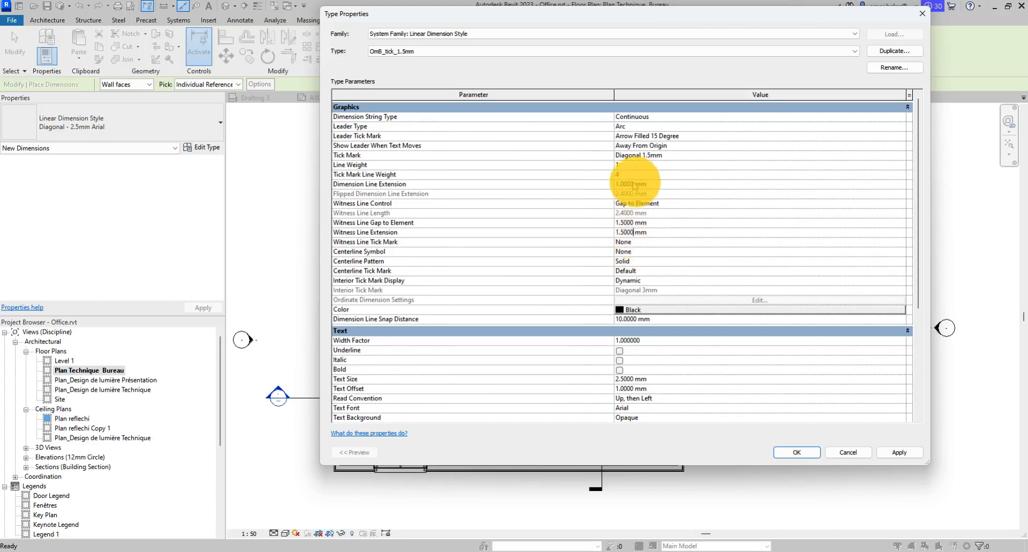
left_click_drag(621, 183, 640, 181)
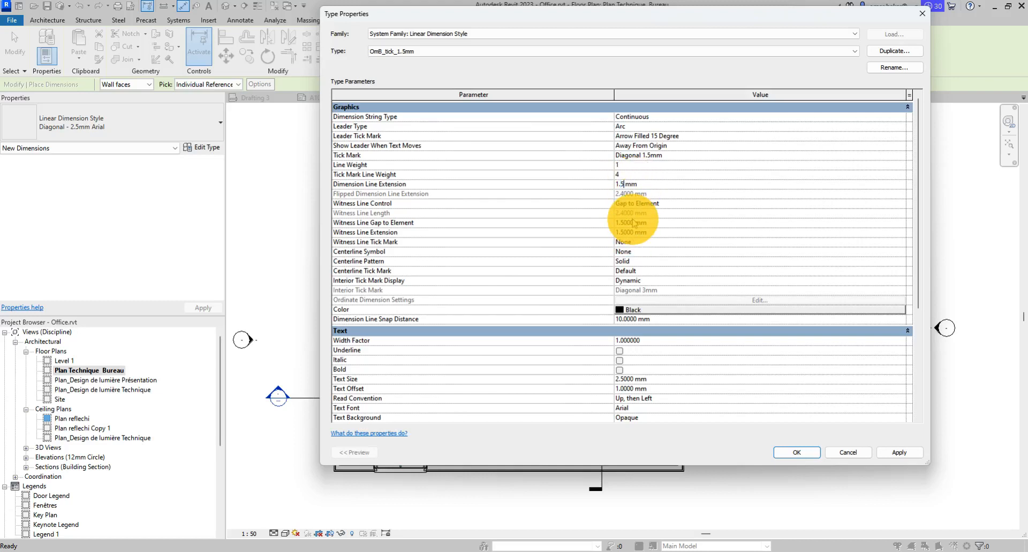
left_click(639, 223)
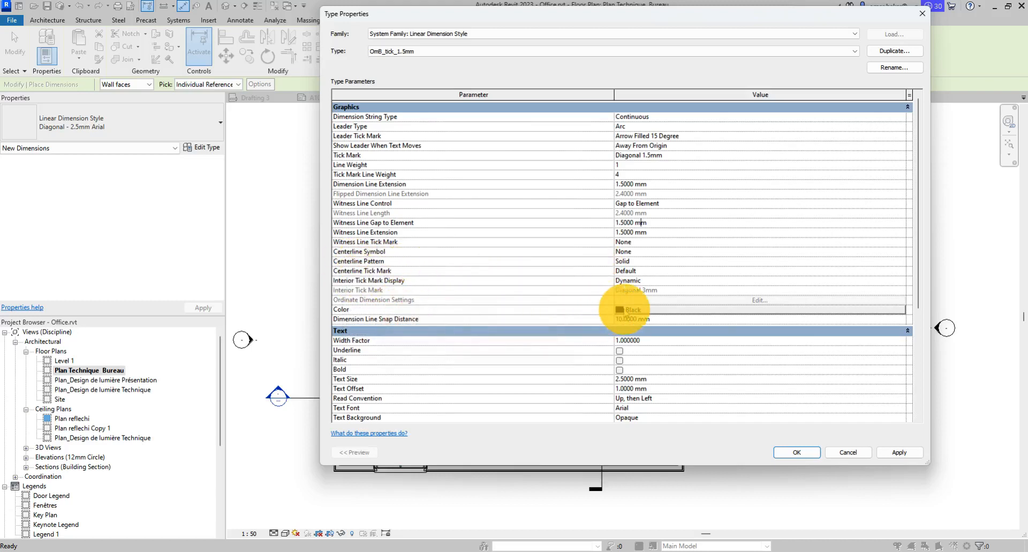
Set the dimension type's text size to 1.8 mm and its text background to Transparent
scroll(543, 308, "down", 3)
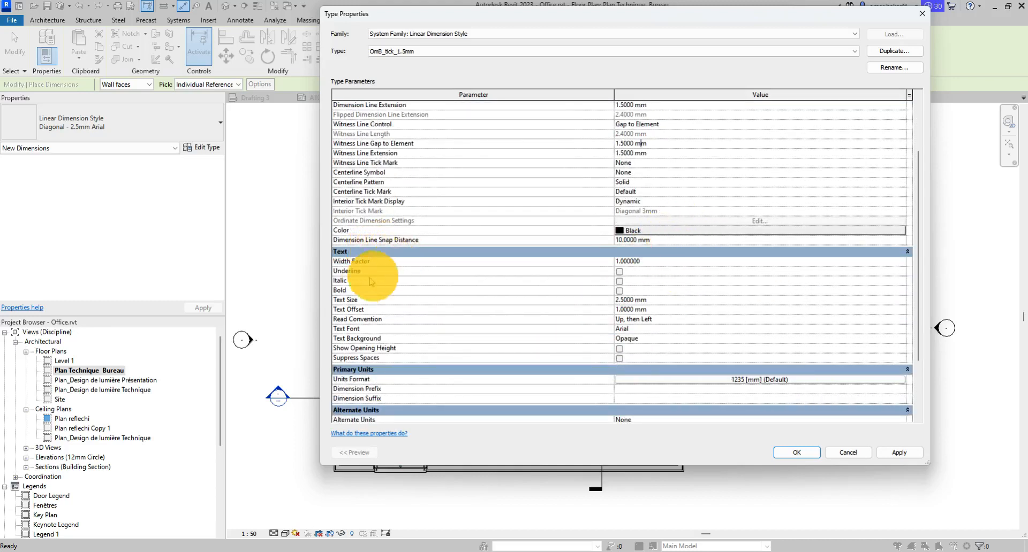
scroll(401, 276, "down", 1)
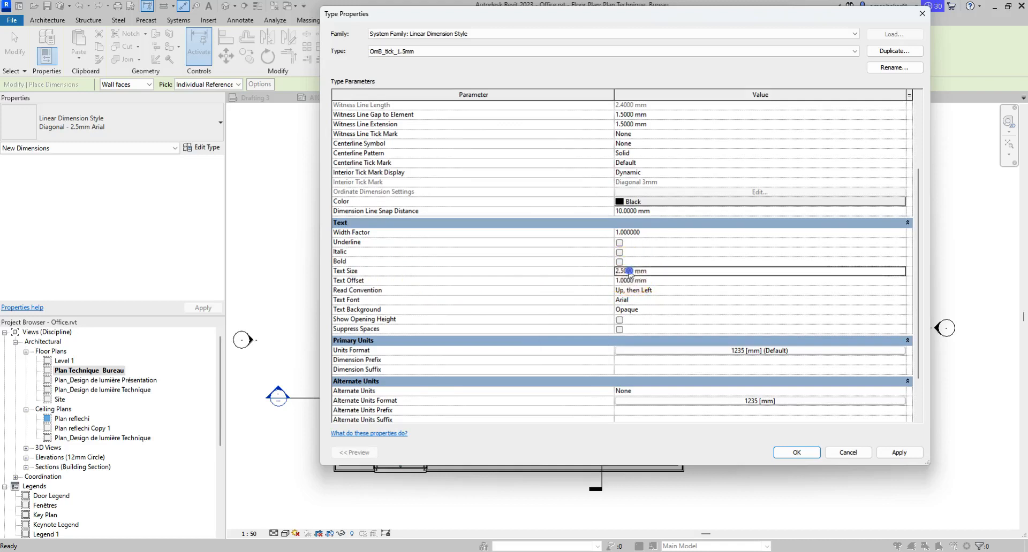
left_click(631, 272)
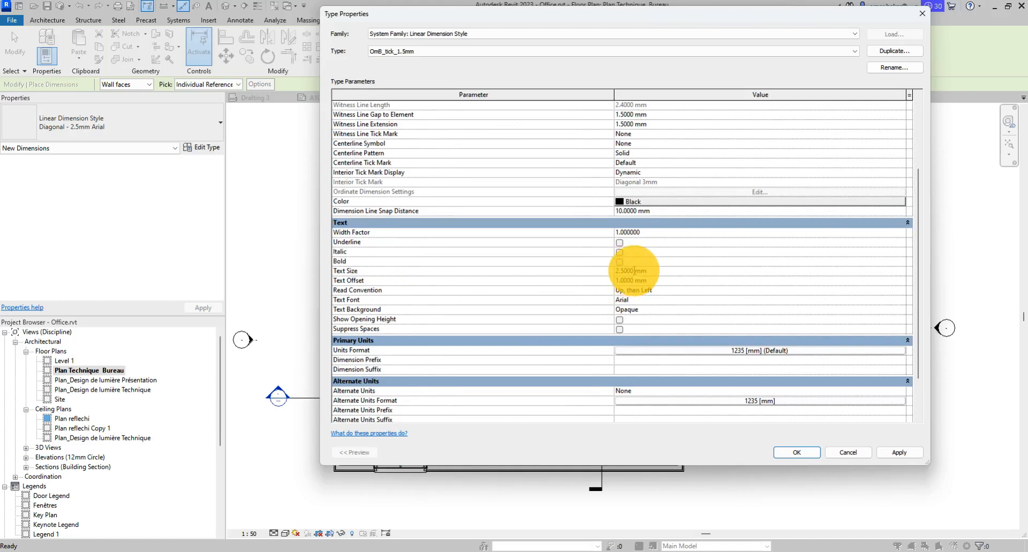
double_click(628, 271)
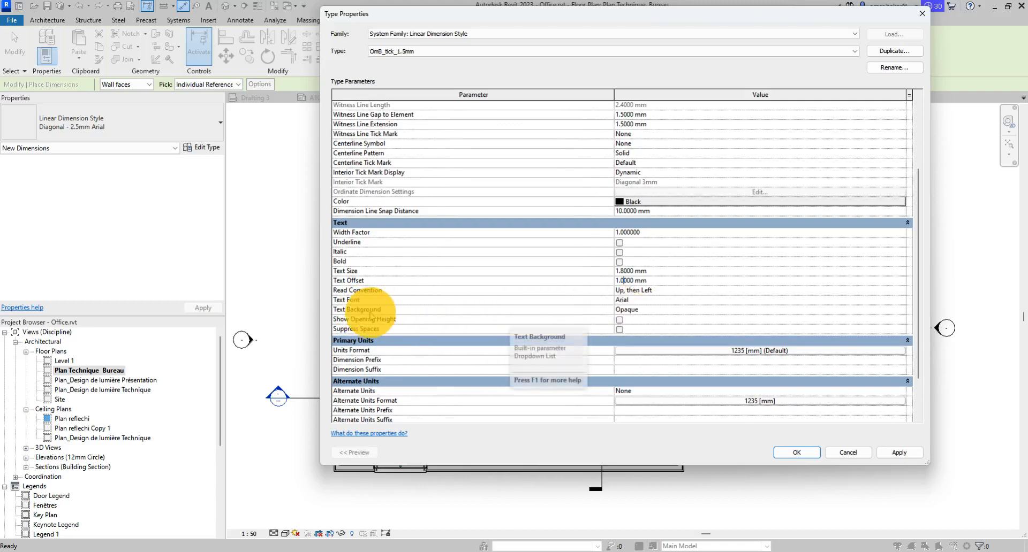
left_click(637, 311)
left_click(901, 310)
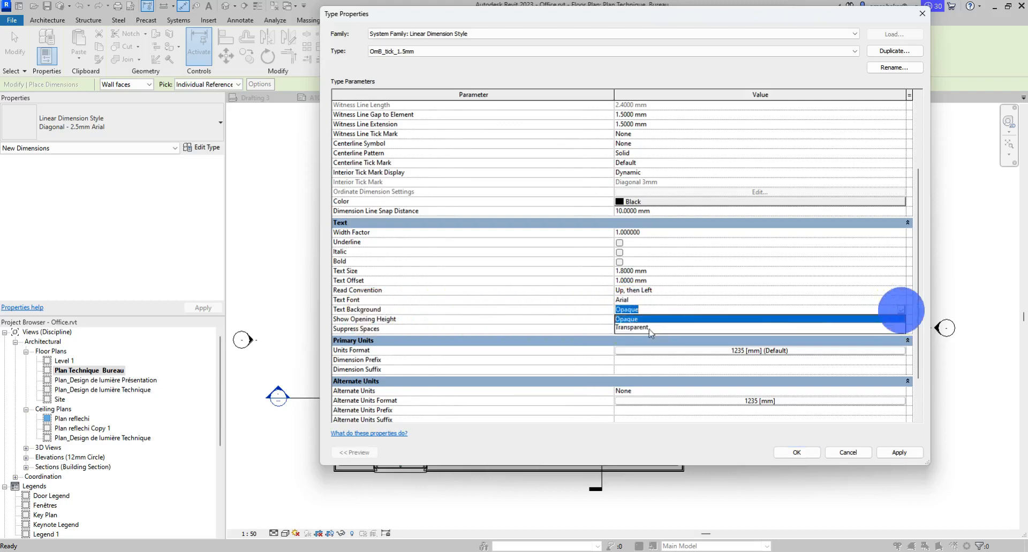
left_click(647, 328)
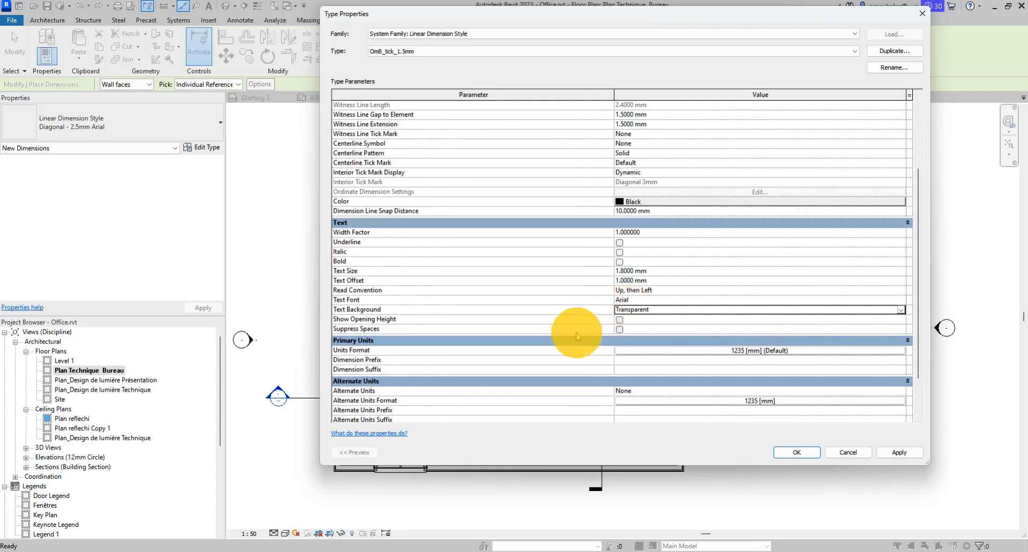
Check the primary units format of the dimension type, keep Use project settings, and accept the type's properties
scroll(450, 339, "down", 1)
scroll(450, 338, "down", 1)
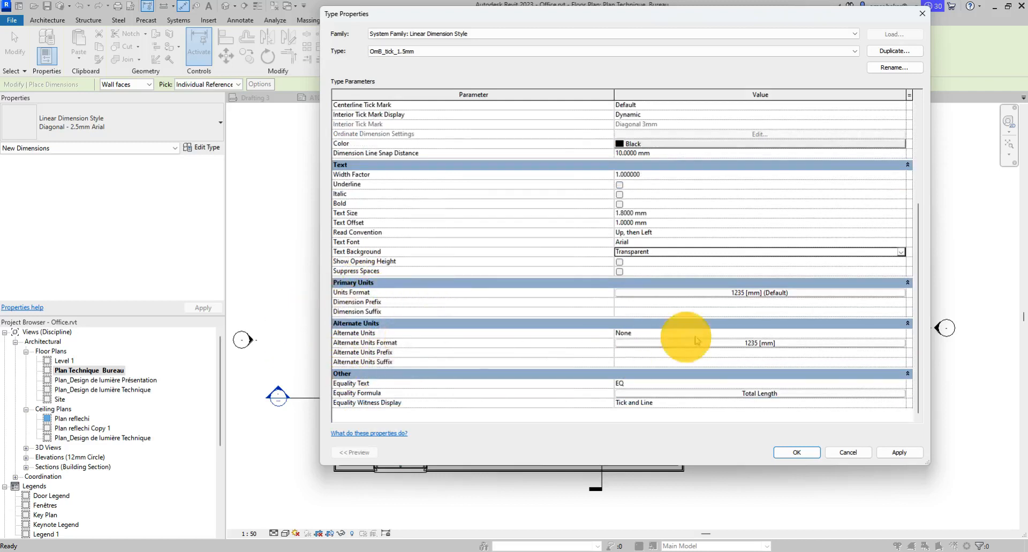
left_click(759, 295)
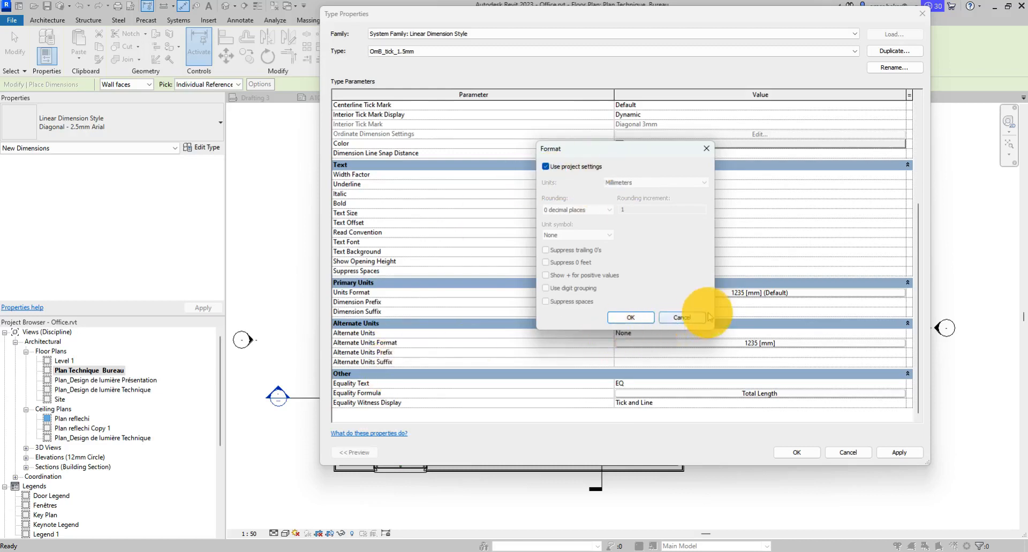
left_click(682, 318)
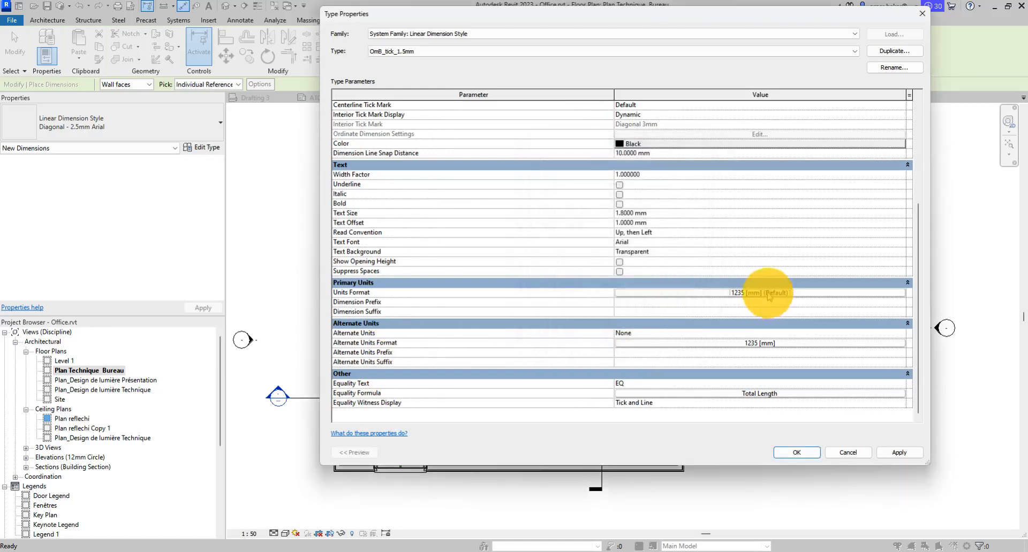
left_click(767, 293)
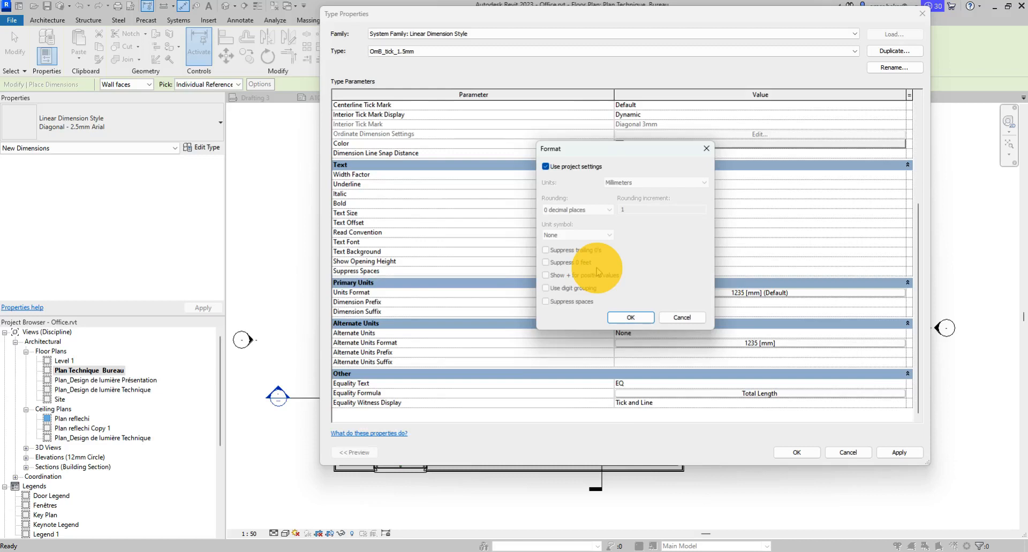
left_click(693, 318)
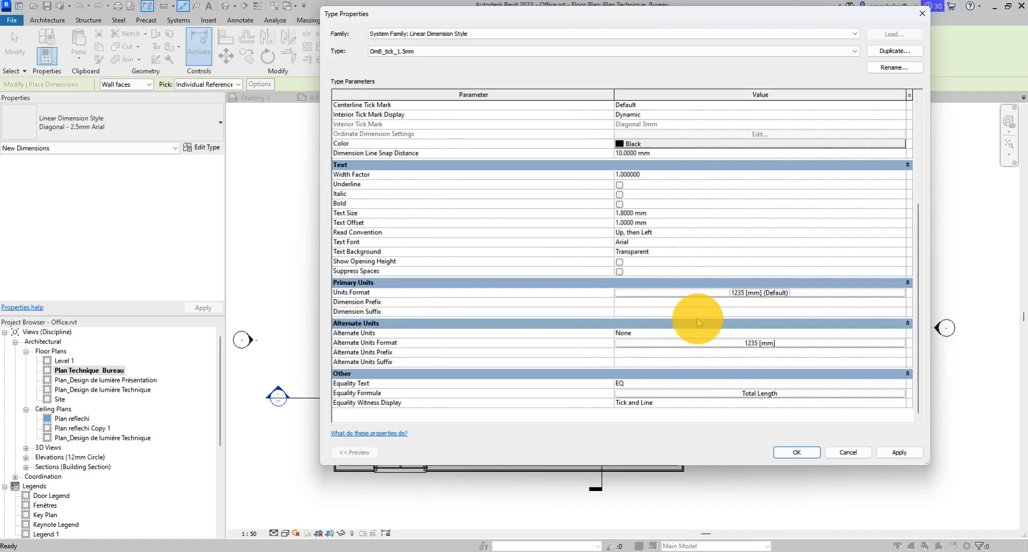
left_click(730, 293)
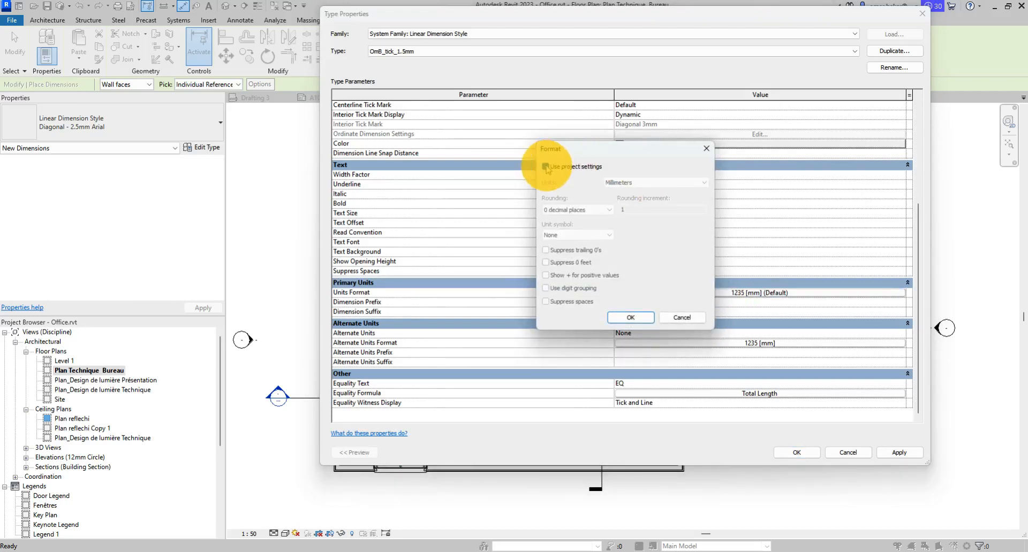
left_click(545, 167)
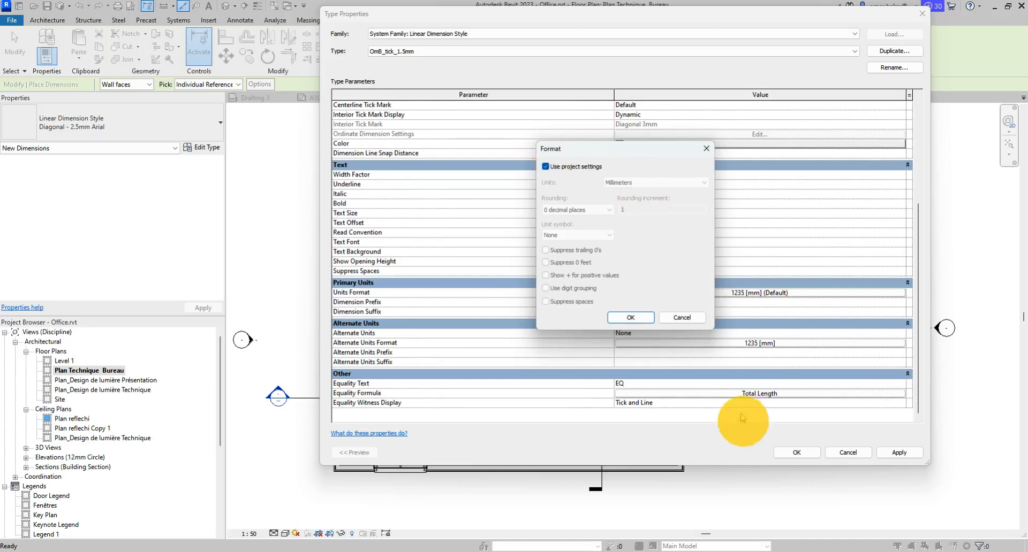
left_click(682, 318)
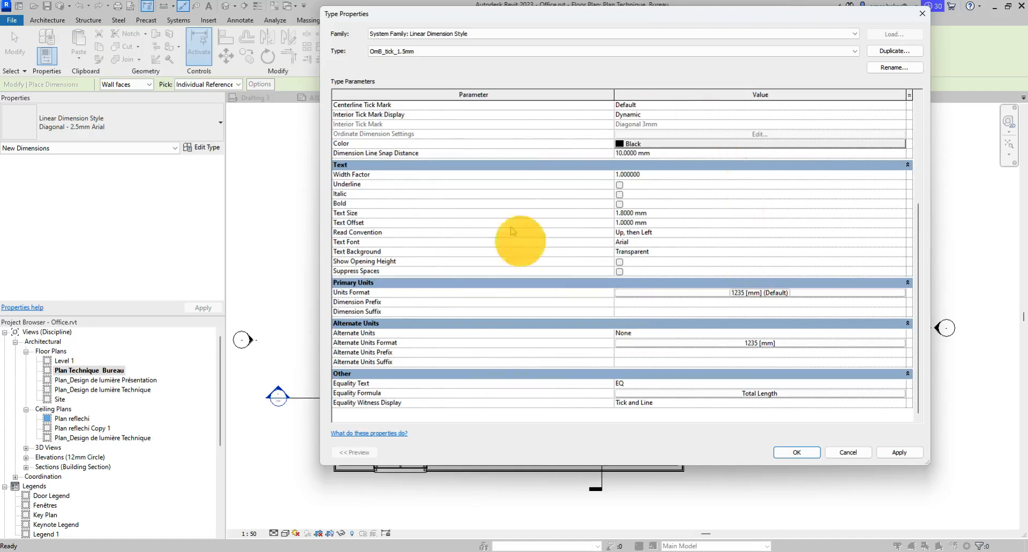
scroll(514, 238, "up", 6)
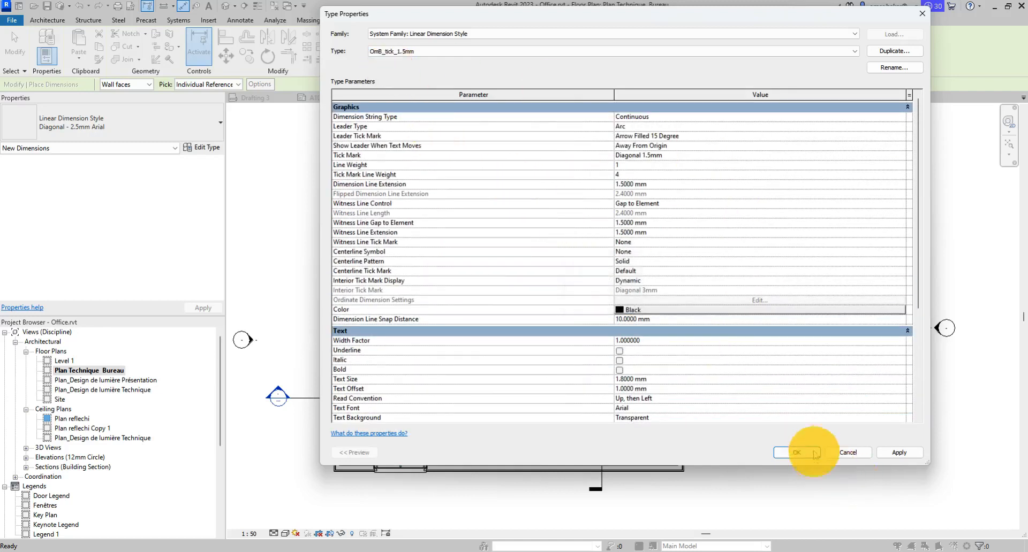
left_click(797, 453)
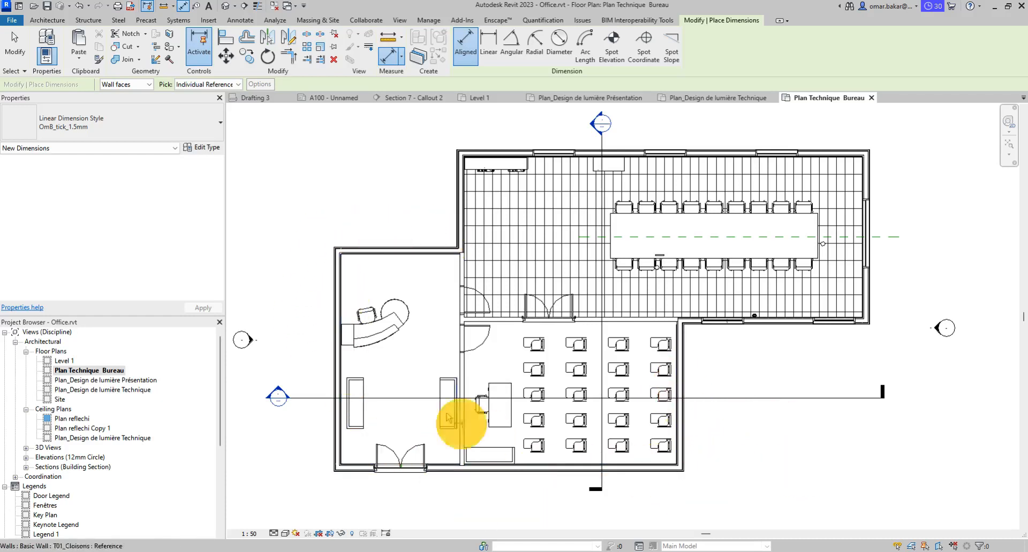
Try to change the detail level of the plan view, and end the dimension command
scroll(321, 263, "up", 5)
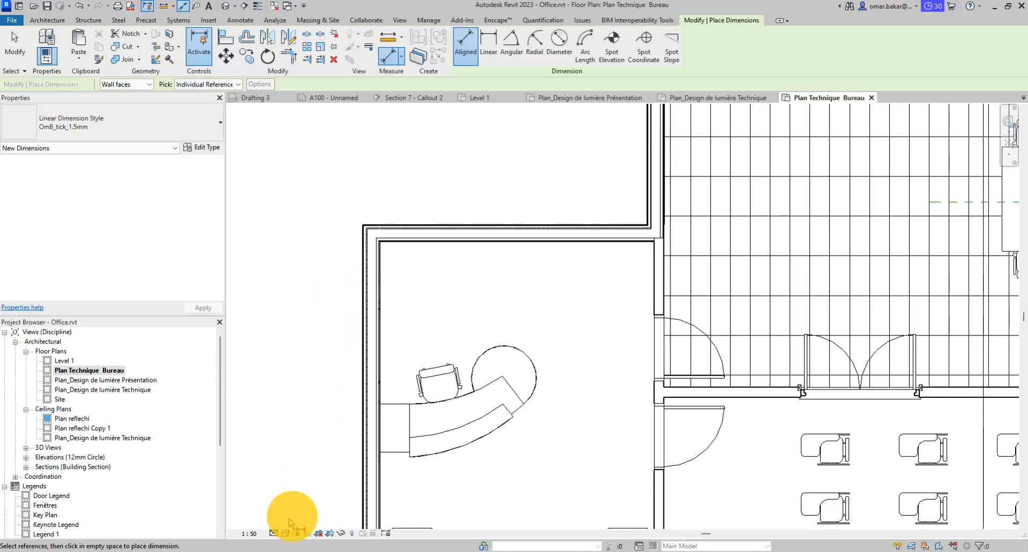
left_click(274, 534)
left_click(274, 533)
left_click(274, 534)
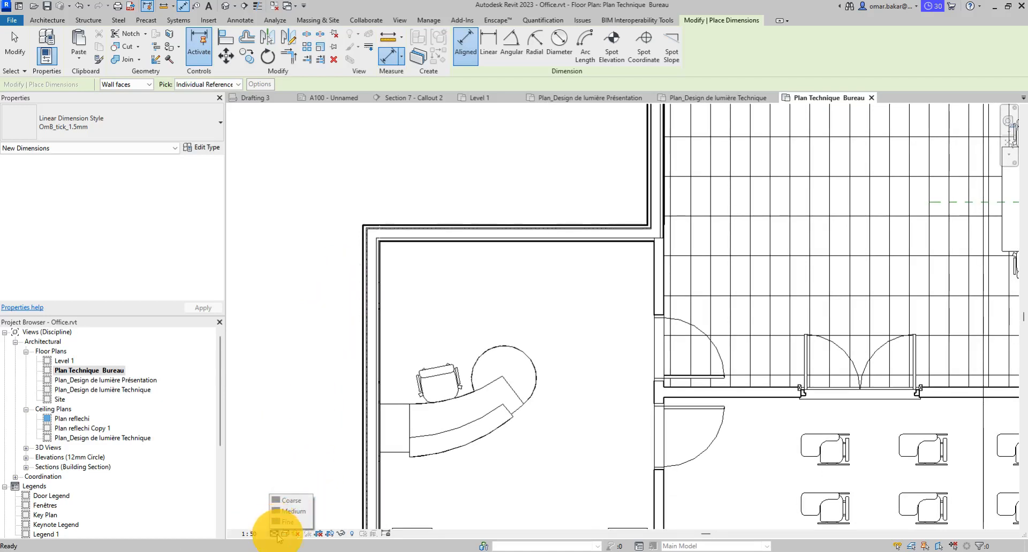
left_click(15, 47)
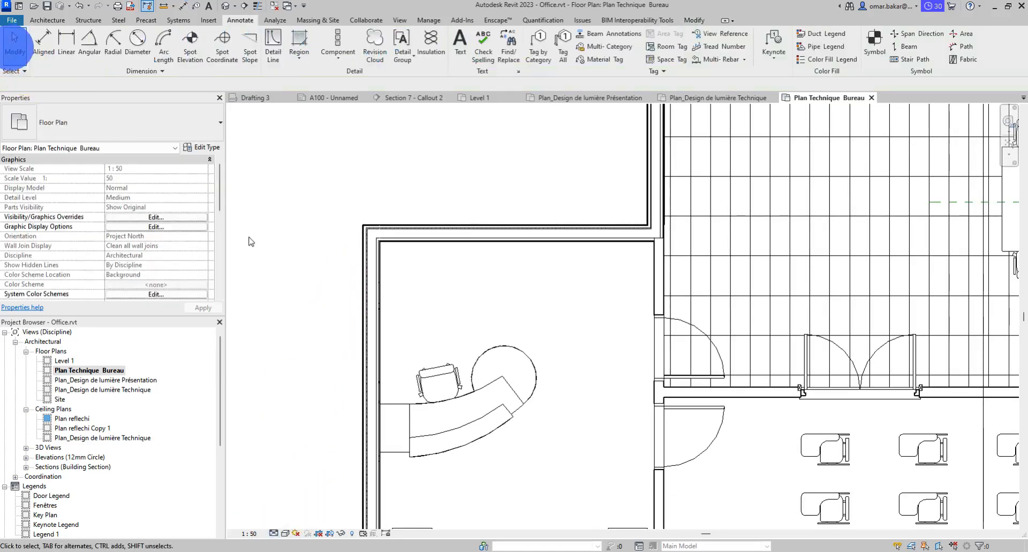
left_click(271, 275)
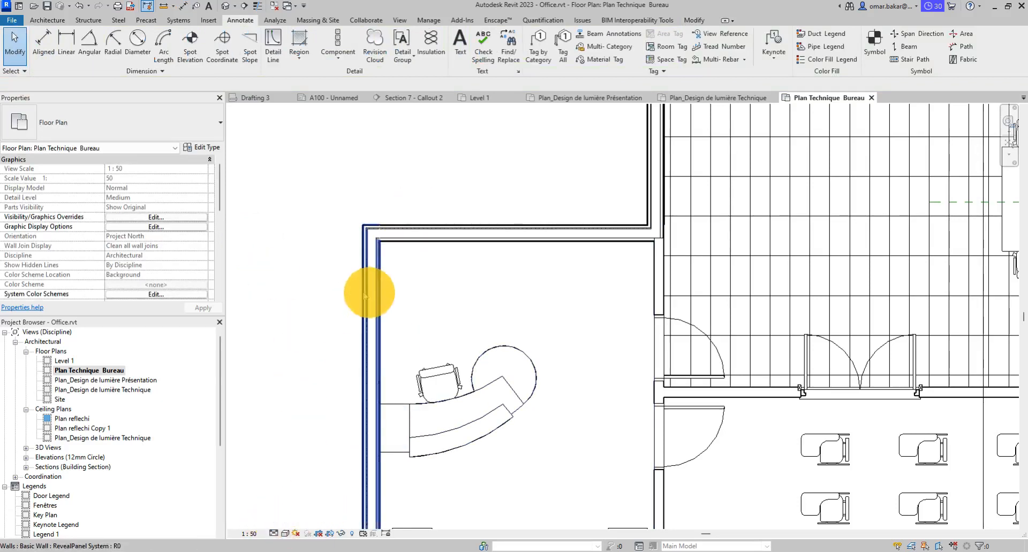
Set the view template of the Plan Technique Bureau view to <None>
scroll(364, 231, "up", 5)
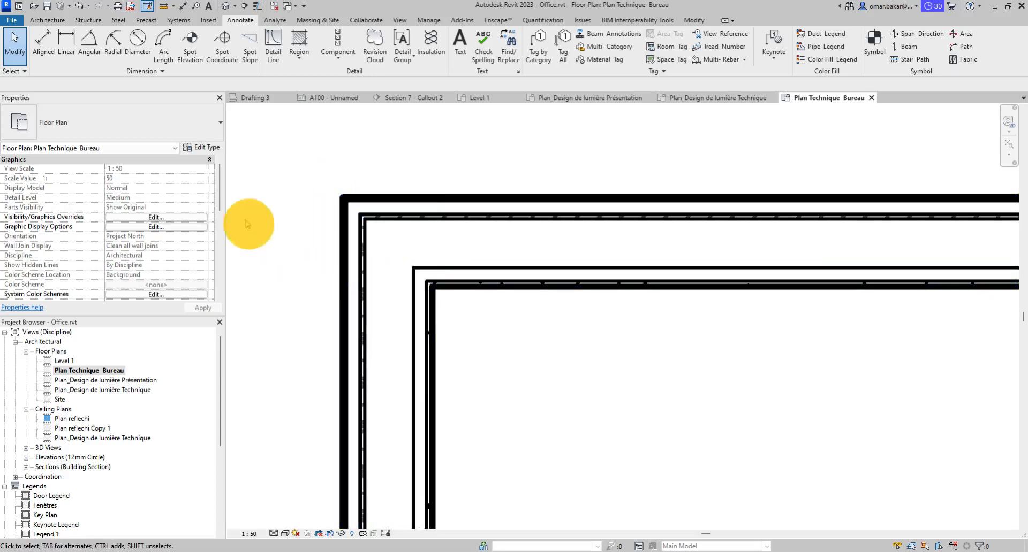
scroll(212, 183, "down", 6)
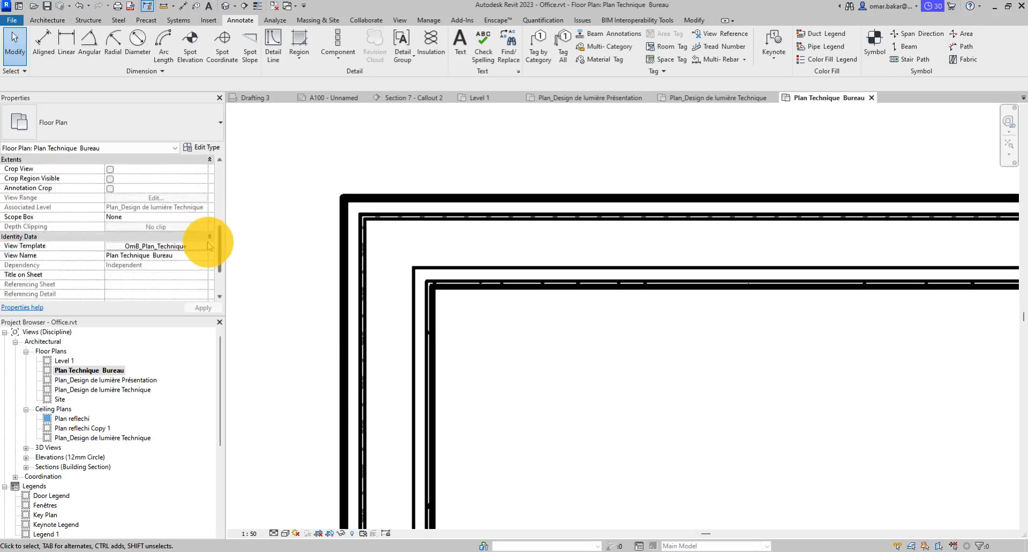
left_click(156, 246)
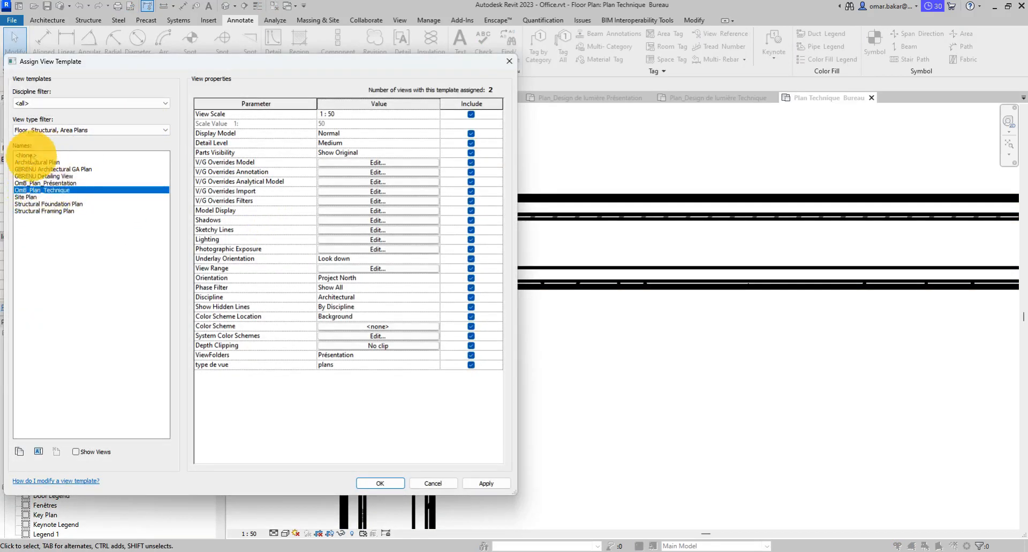
left_click(30, 155)
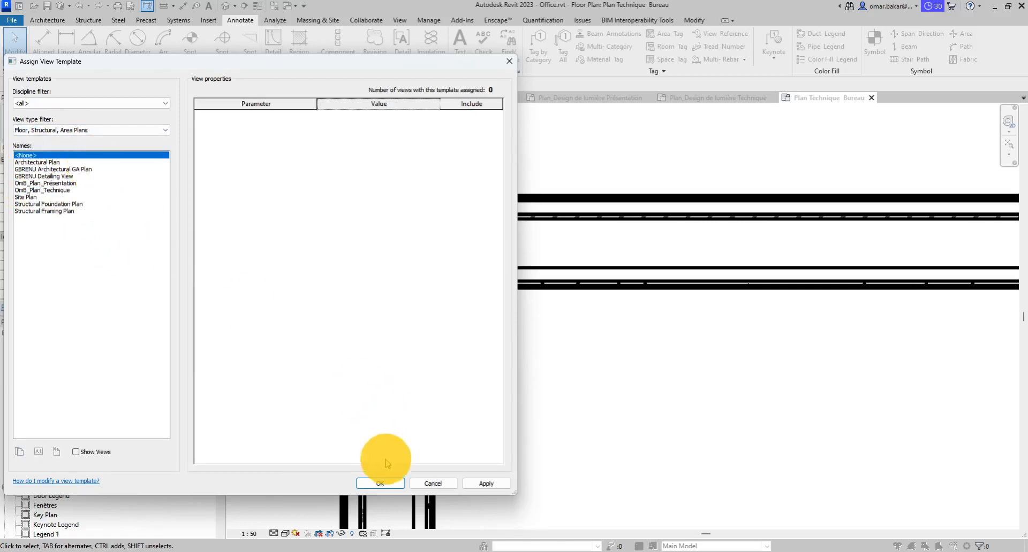
left_click(380, 484)
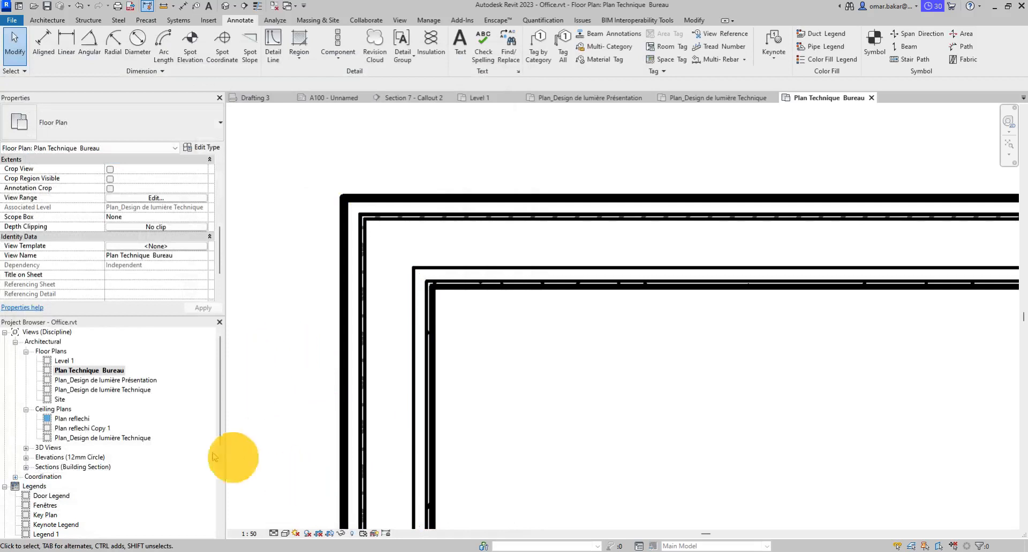
Set the plan view's detail level to Coarse and switch the line display to thin lines
left_click(274, 534)
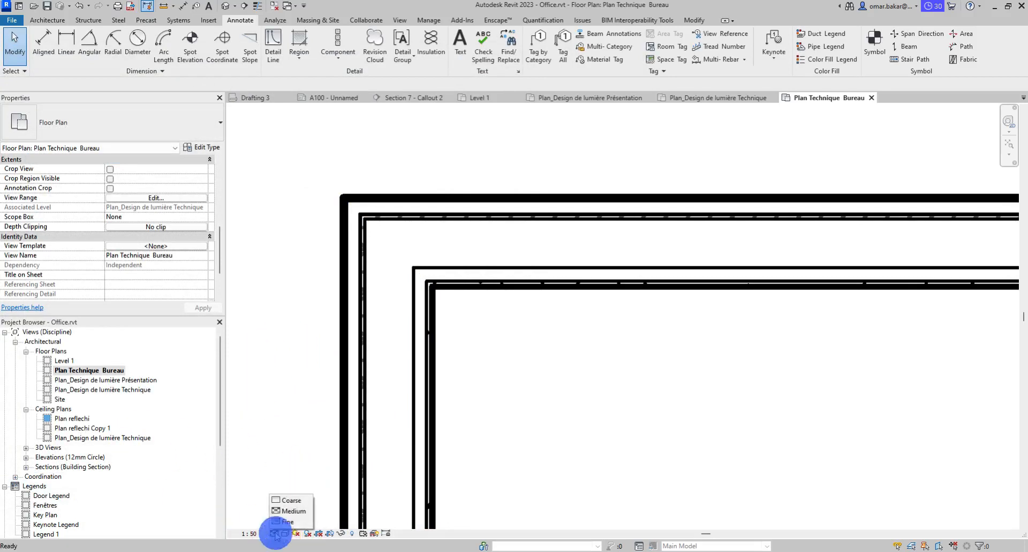
left_click(284, 499)
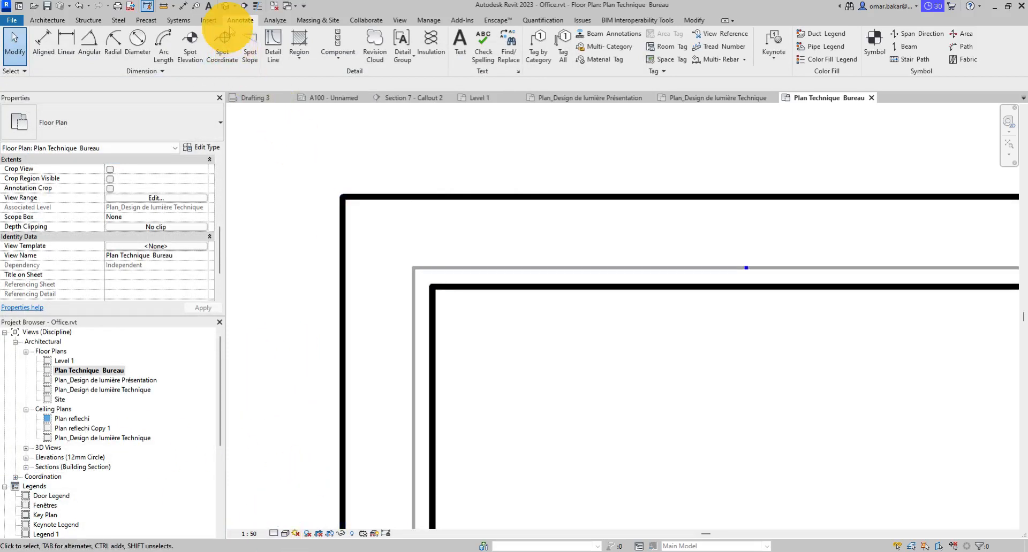
left_click(257, 7)
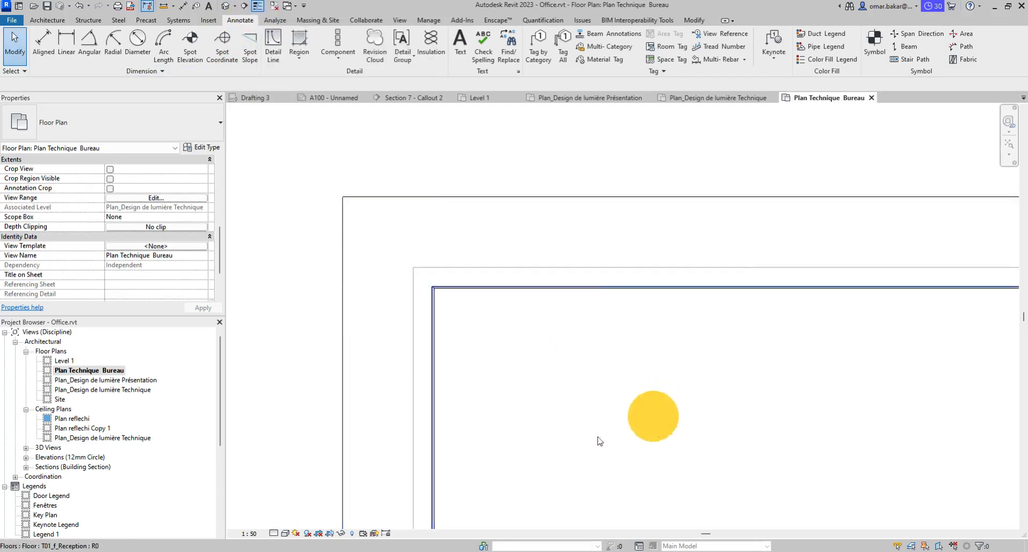
scroll(606, 371, "down", 3)
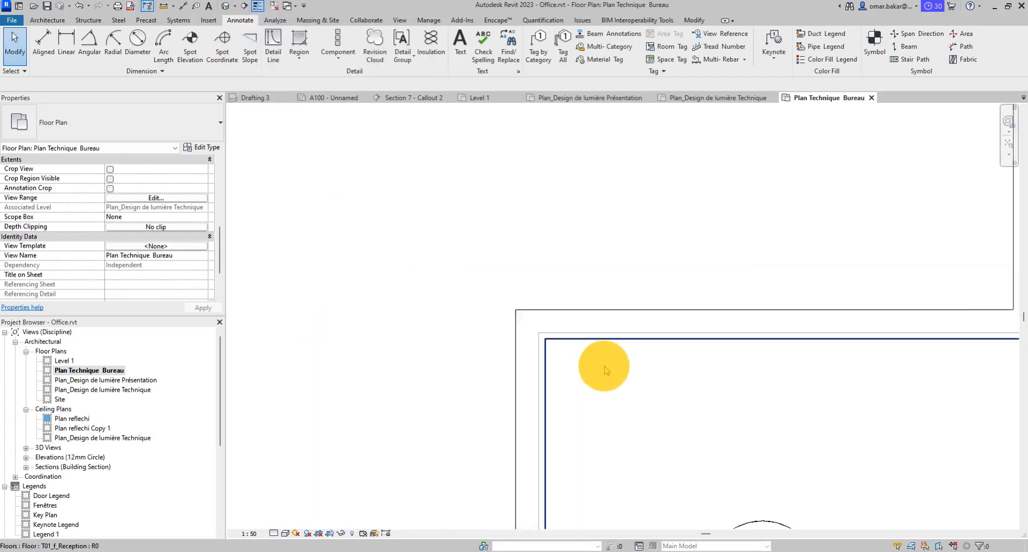
scroll(701, 387, "down", 1)
middle_click_drag(702, 387, 501, 290)
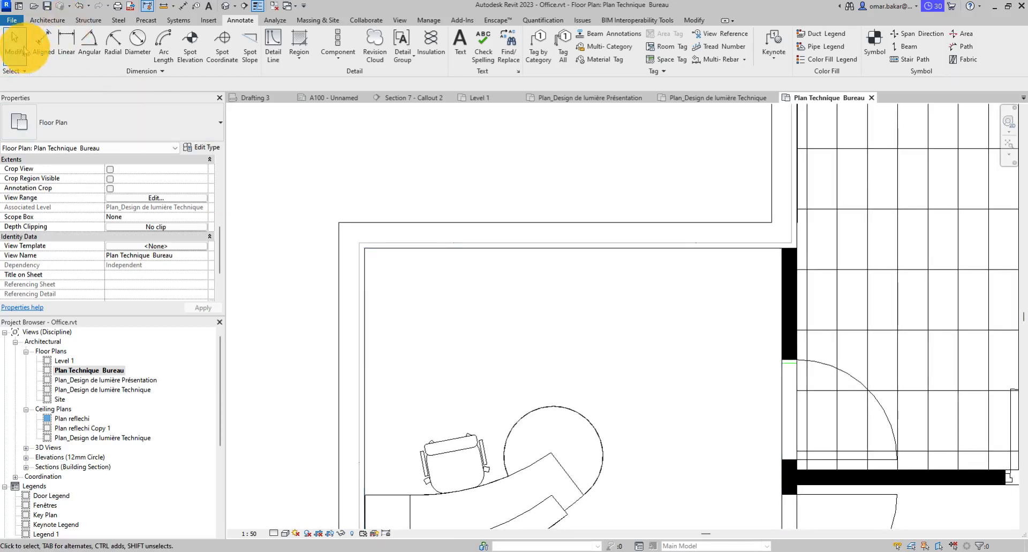
Select the reception's west exterior wall and the reception floor in turn to inspect them
left_click(22, 49)
left_click(355, 288)
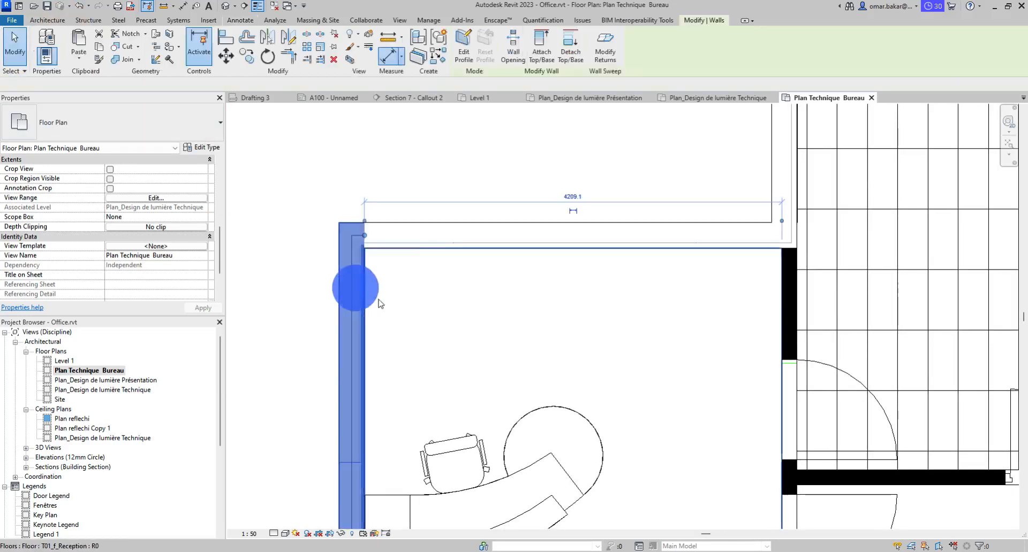
left_click(280, 284)
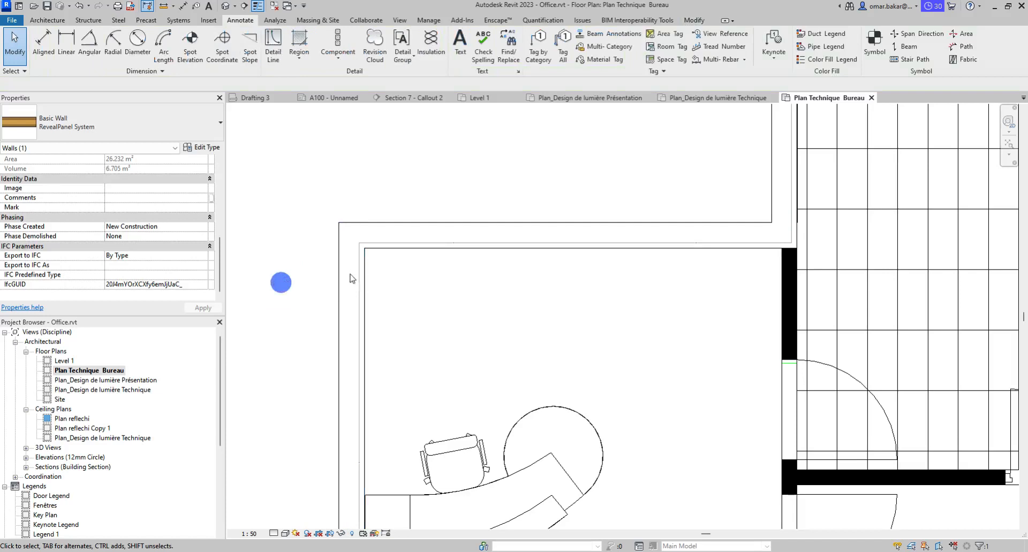
left_click(380, 260)
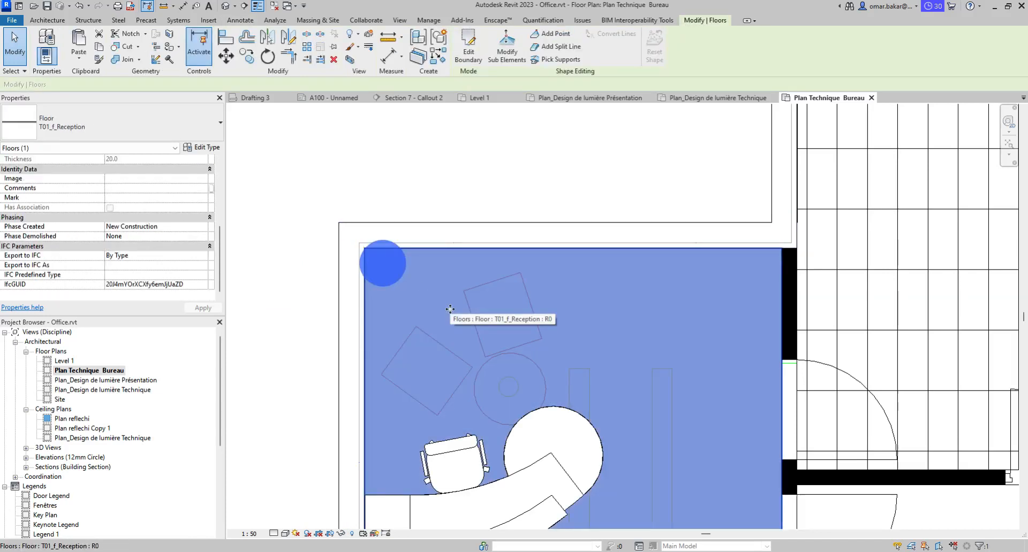
left_click(280, 293)
Set the plan view's visual style to Wireframe
scroll(304, 236, "down", 6)
mouse_move(519, 294)
middle_mouse_down()
mouse_move(470, 341)
mouse_move(465, 236)
middle_mouse_up()
scroll(469, 339, "down", 1)
left_click(286, 534)
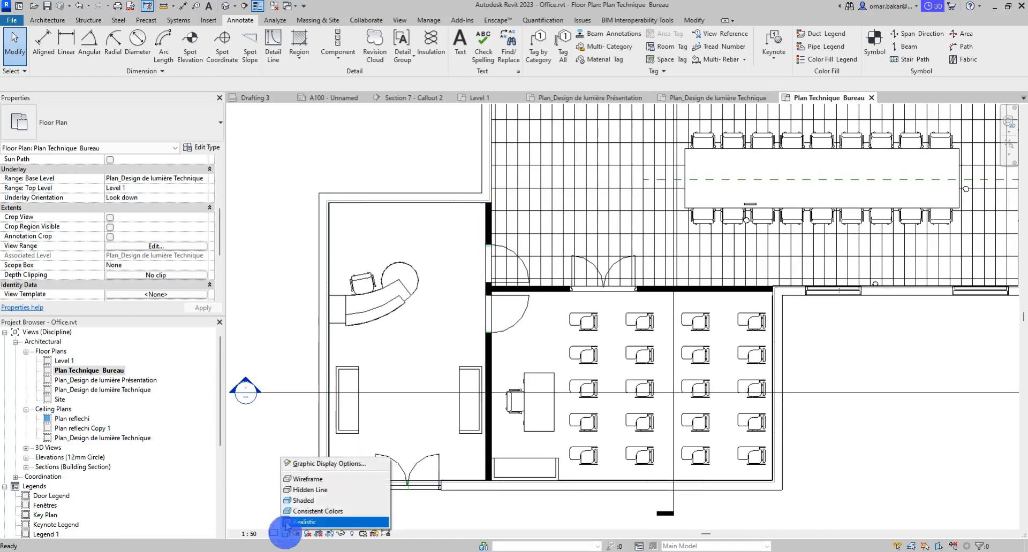
left_click(302, 480)
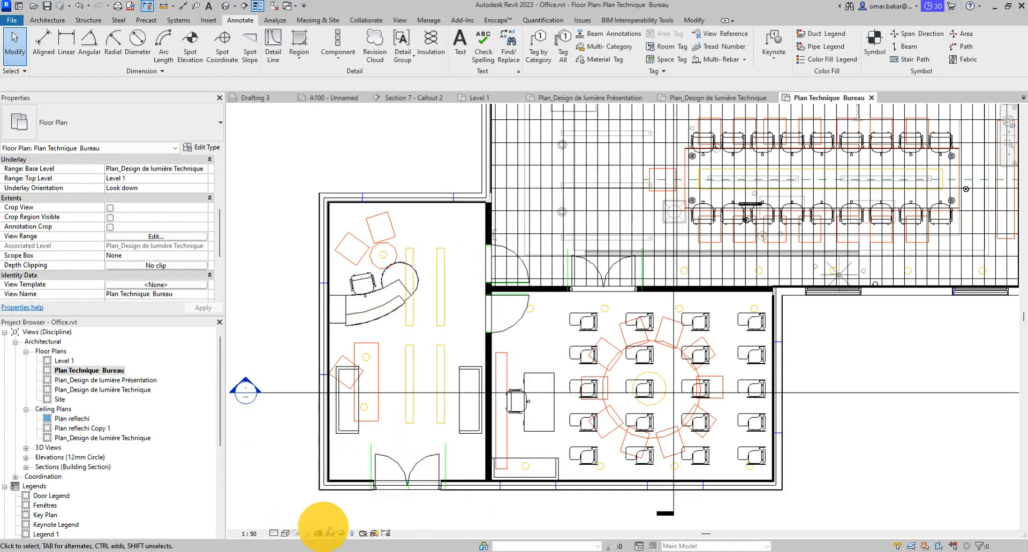
Place a Fenêtres_Fixe 2400X1800 window in the reception's north wall, created similar to the meeting room's east window
middle_click_drag(432, 266, 402, 407)
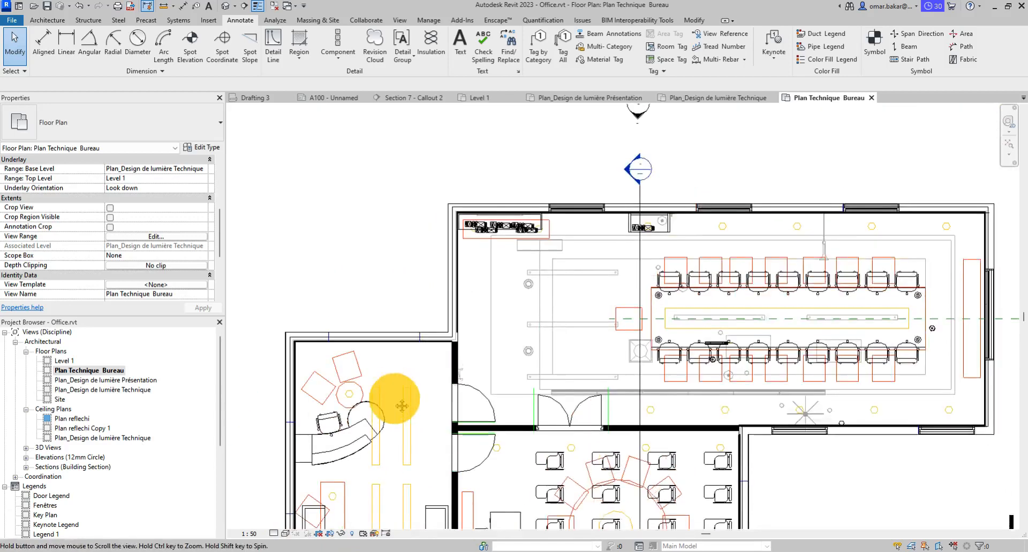
left_click(571, 209)
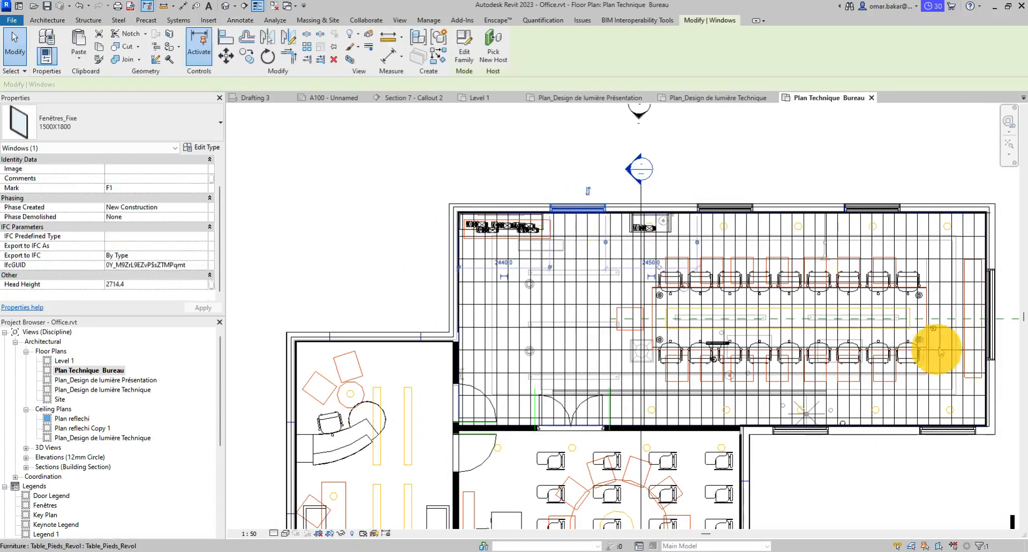
left_click(991, 300)
right_click(990, 309)
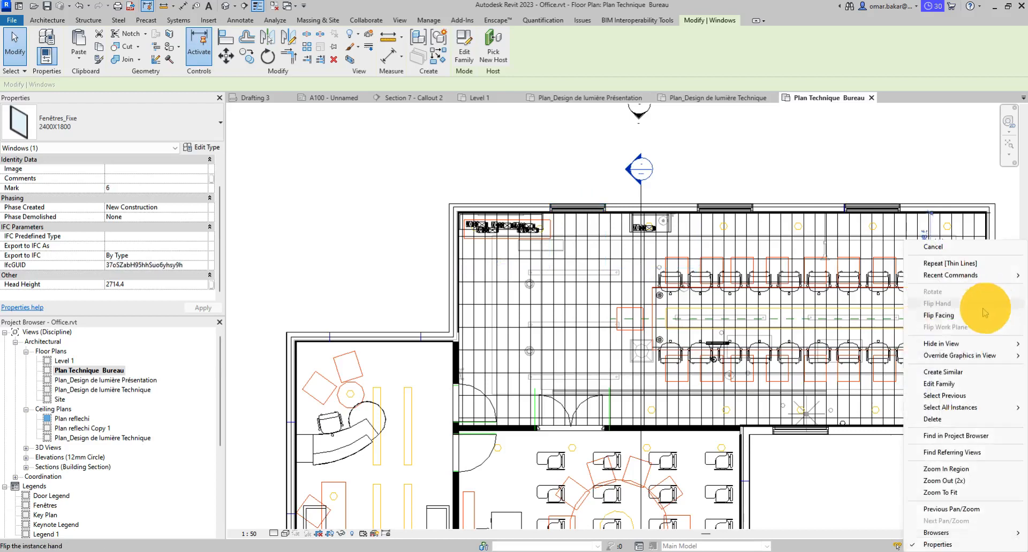
left_click(944, 373)
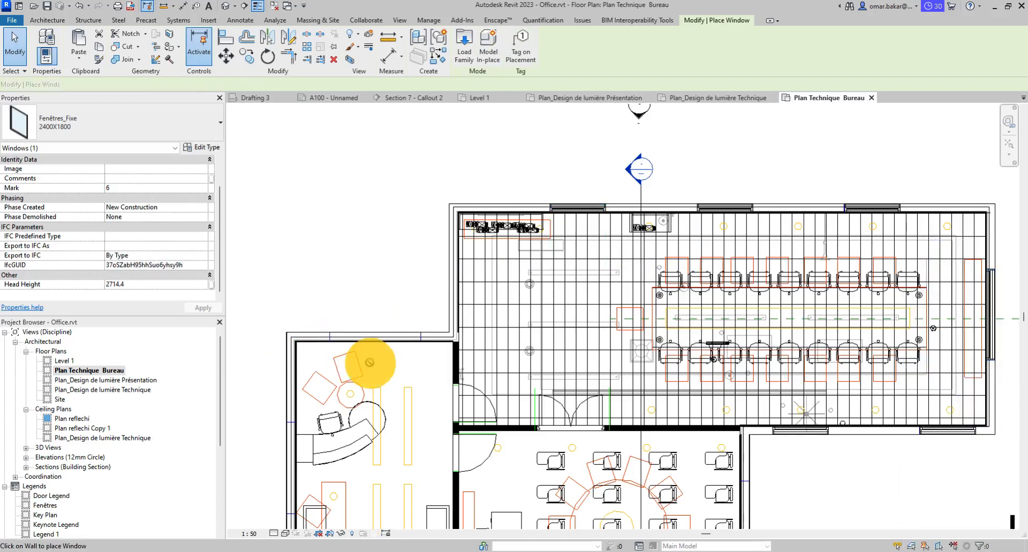
scroll(375, 302, "up", 5)
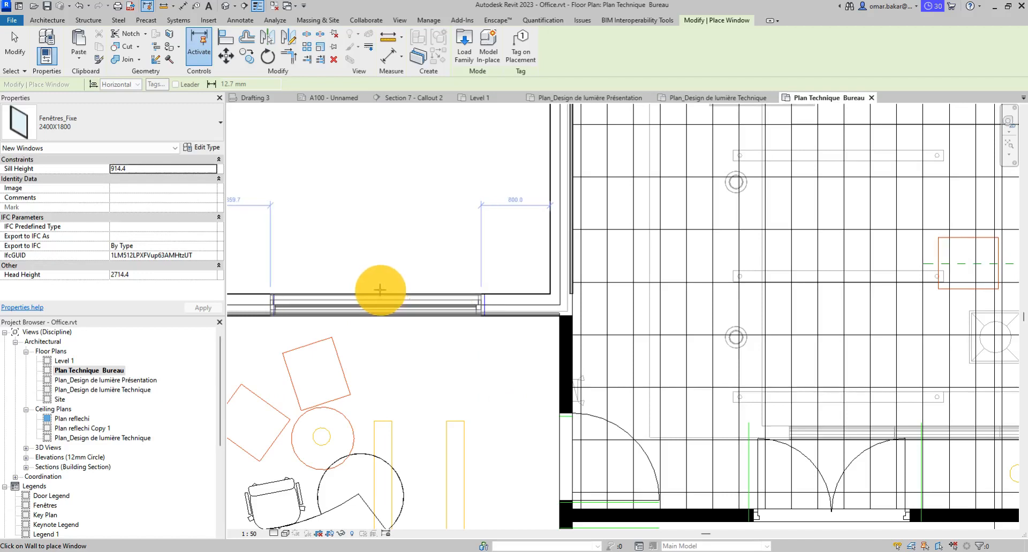
scroll(380, 290, "up", 2)
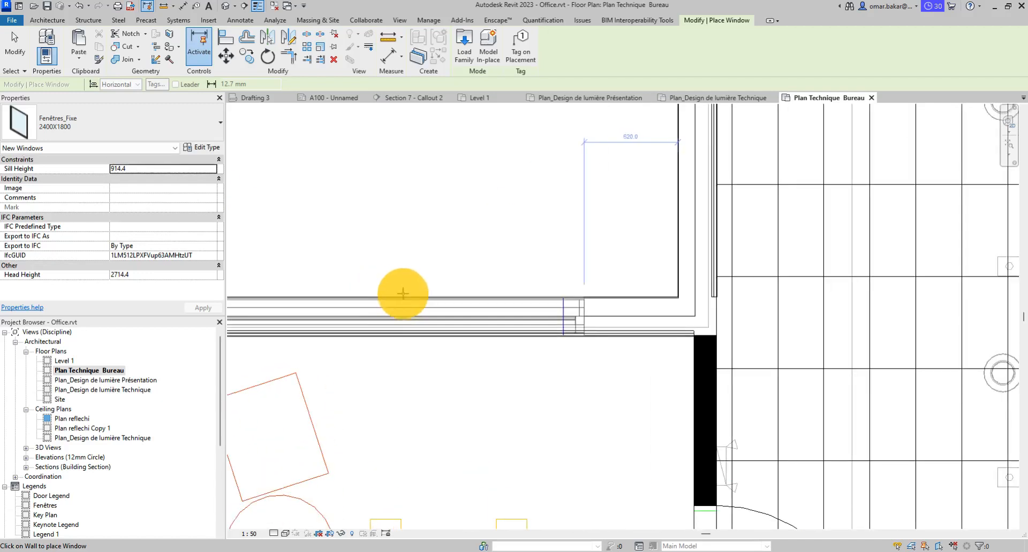
left_click(364, 296)
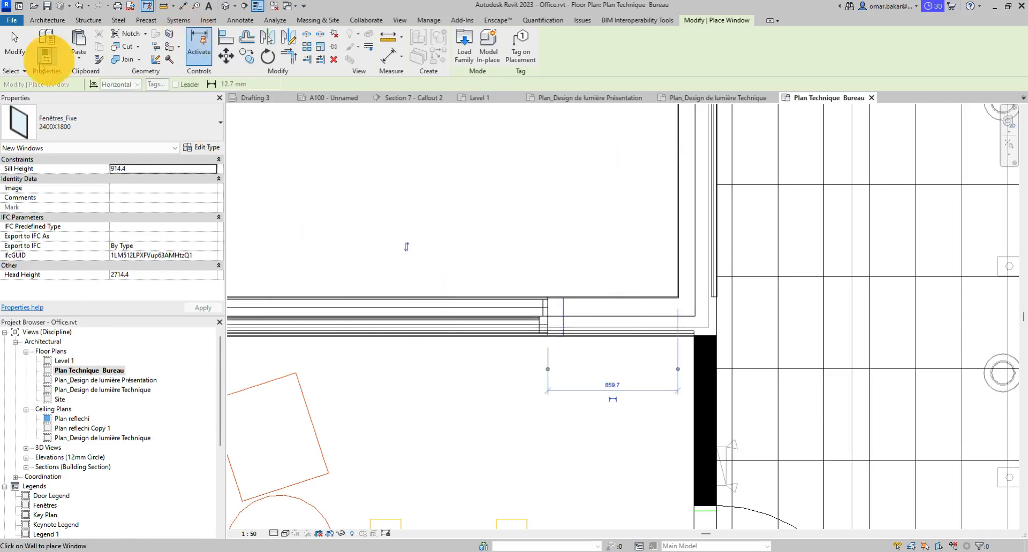
left_click(15, 41)
Align the east edge of the reception's north window with the opening line of the imported Office.dwg
scroll(570, 305, "up", 5)
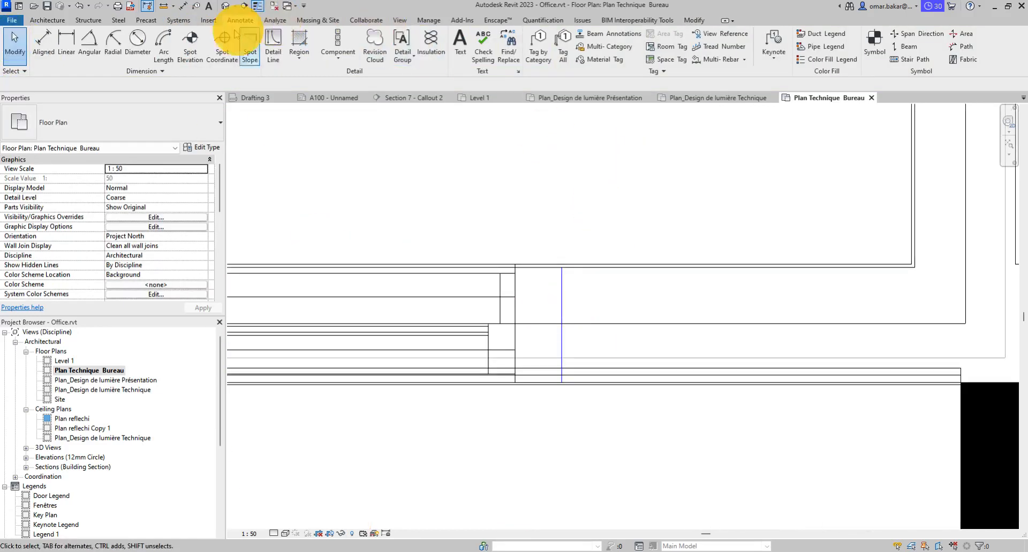
left_click(690, 22)
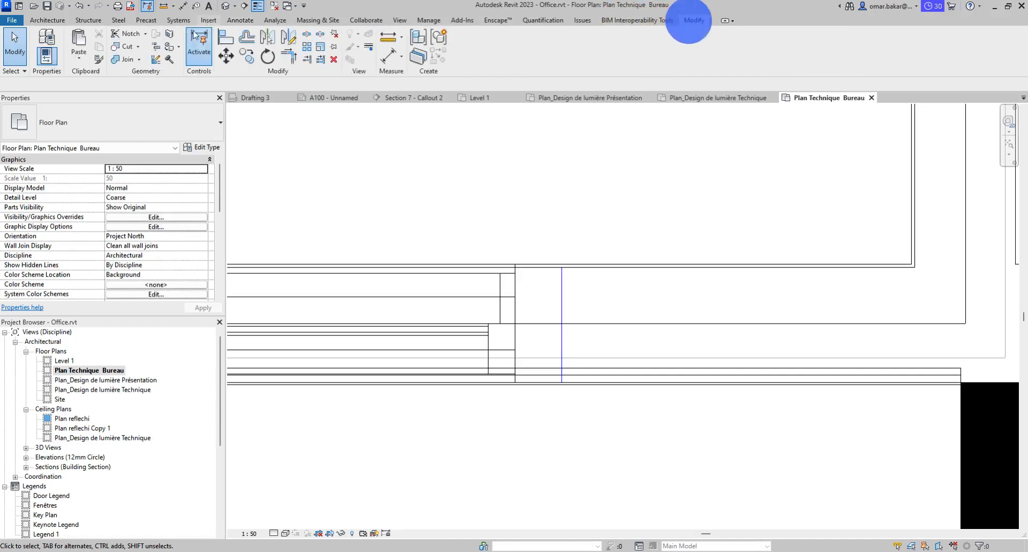
left_click(226, 39)
left_click(561, 296)
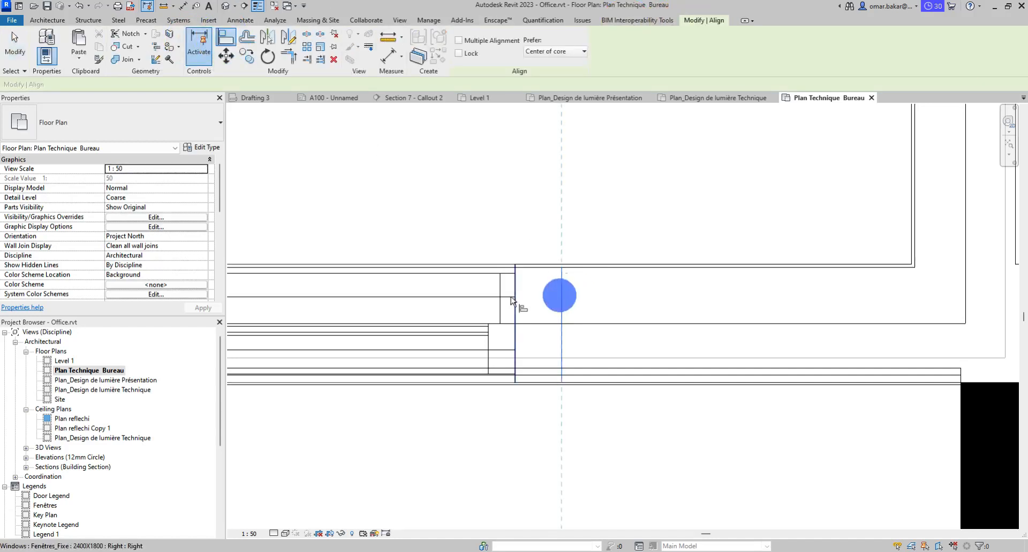
left_click(515, 298)
scroll(568, 272, "down", 5)
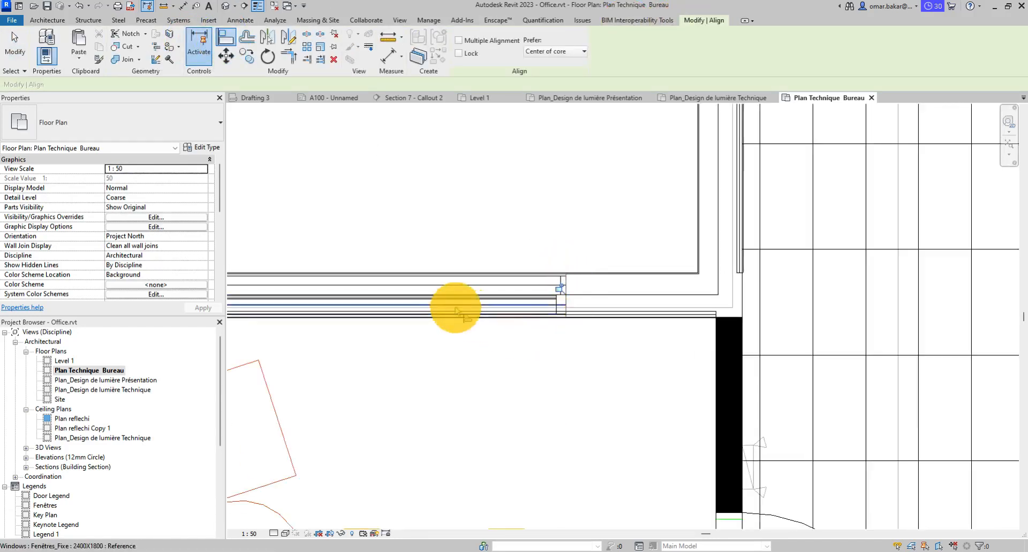
middle_click_drag(380, 365, 452, 144)
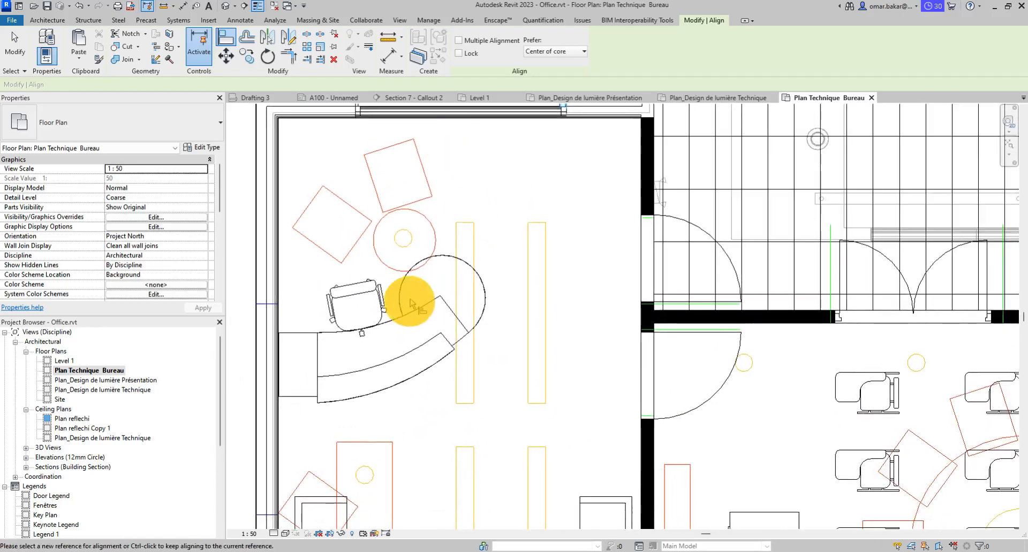
middle_click_drag(406, 337, 469, 301)
scroll(413, 266, "down", 2)
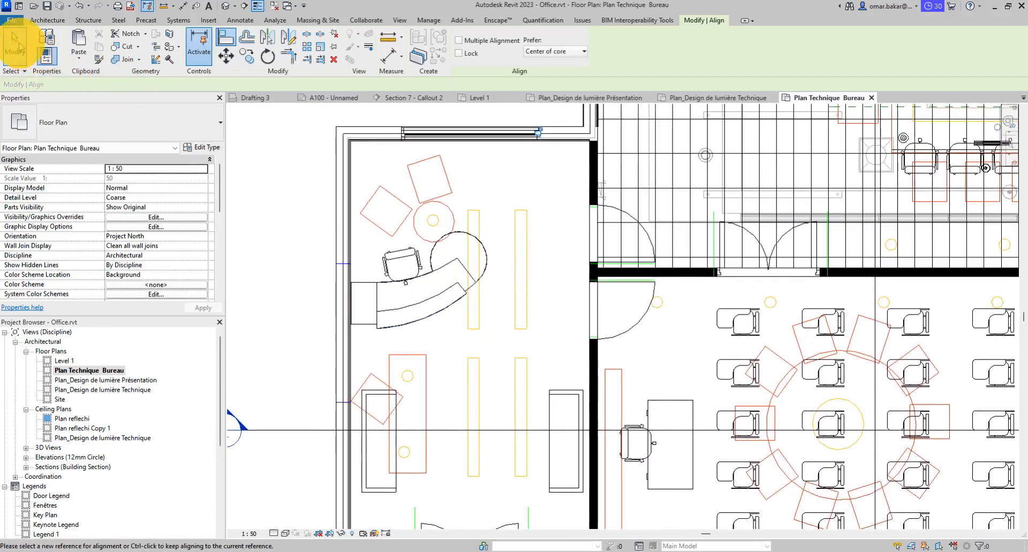
left_click(16, 41)
Place a second Fenêtres_Fixe 2400X1800 window in the reception's west wall, created similar to the north window
left_click(465, 134)
right_click(464, 141)
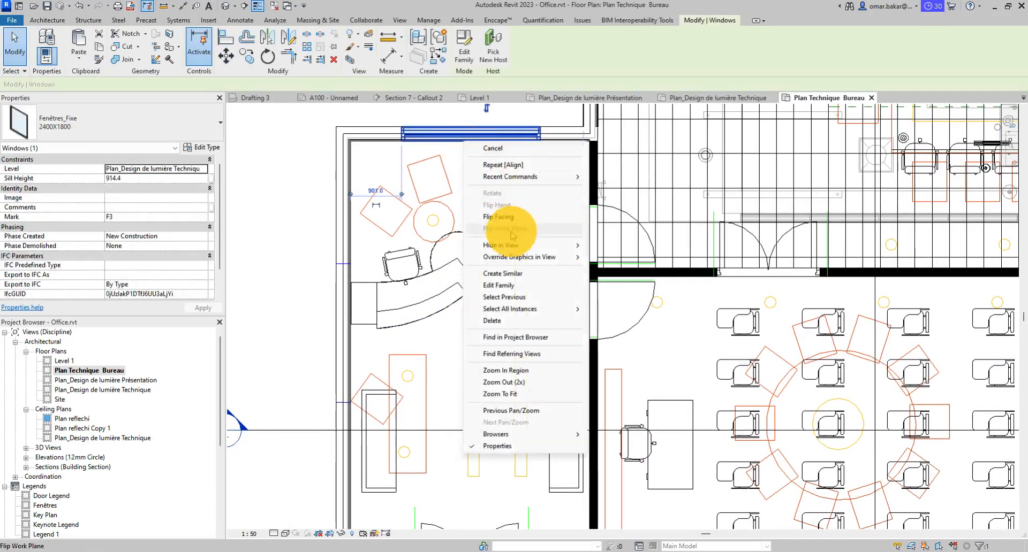
left_click(511, 276)
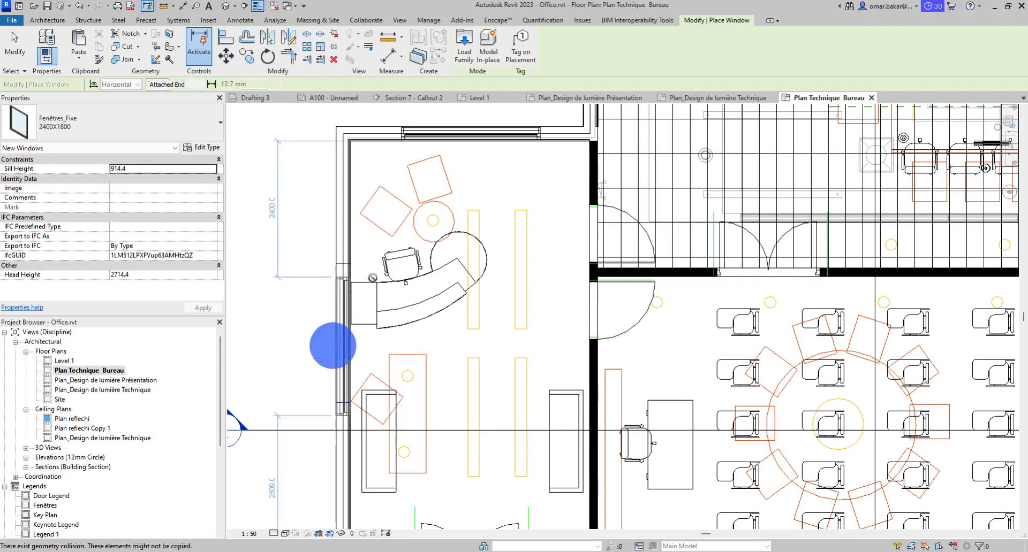
left_click(332, 345)
scroll(339, 279, "up", 5)
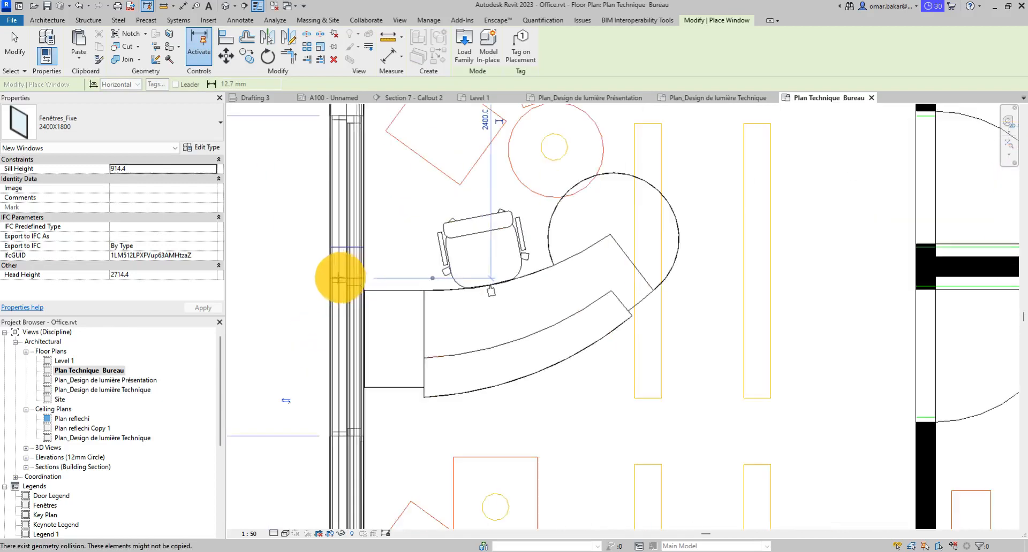
left_click(16, 54)
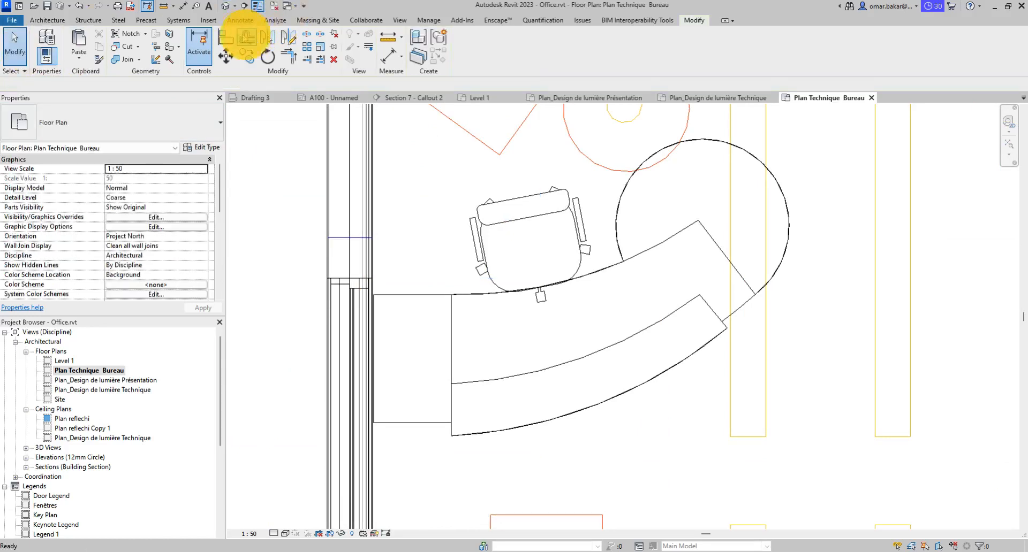
Align the north edge of the reception's west window with the opening line of the imported Office.dwg
left_click(226, 35)
scroll(320, 253, "up", 4)
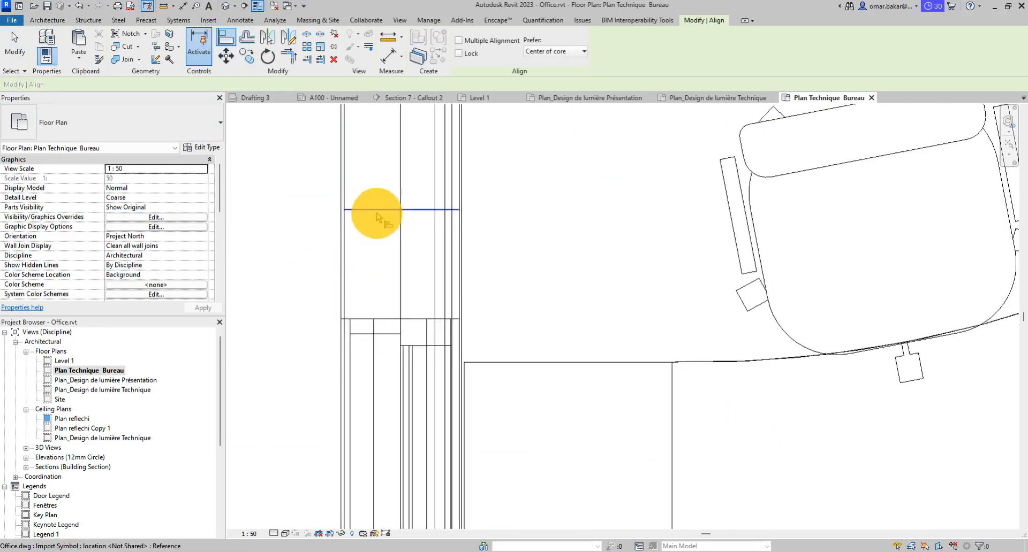
left_click(388, 319)
scroll(438, 252, "down", 5)
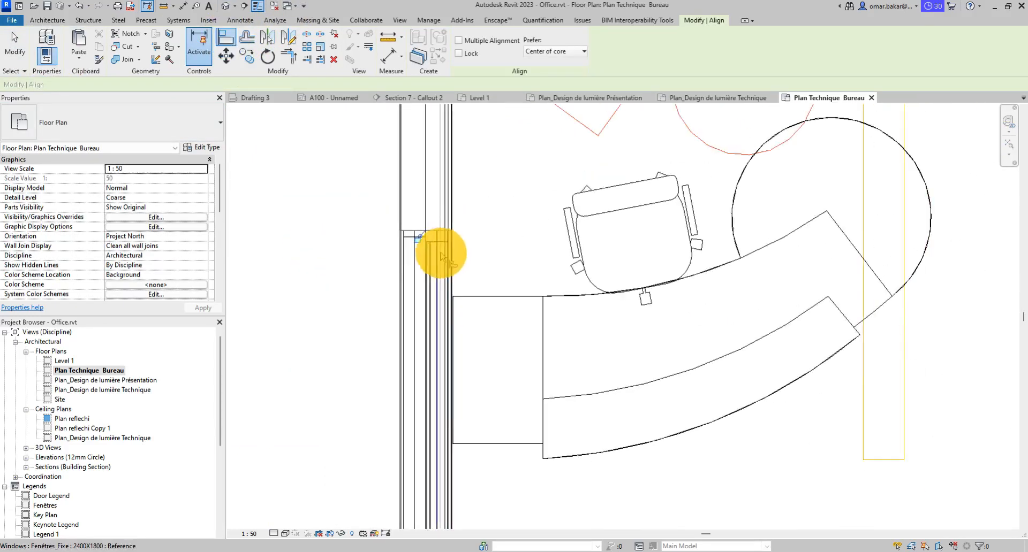
scroll(447, 309, "down", 3)
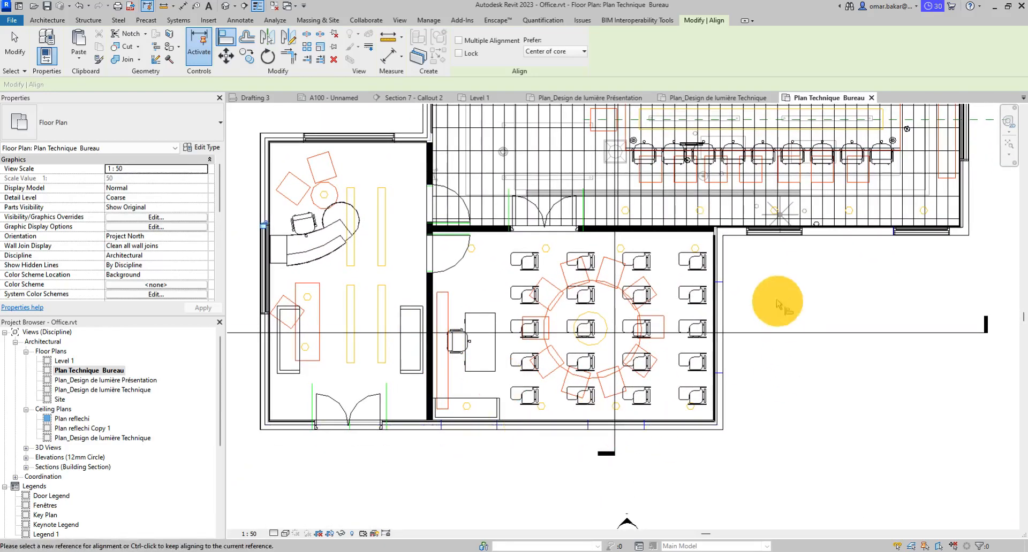
left_click(18, 38)
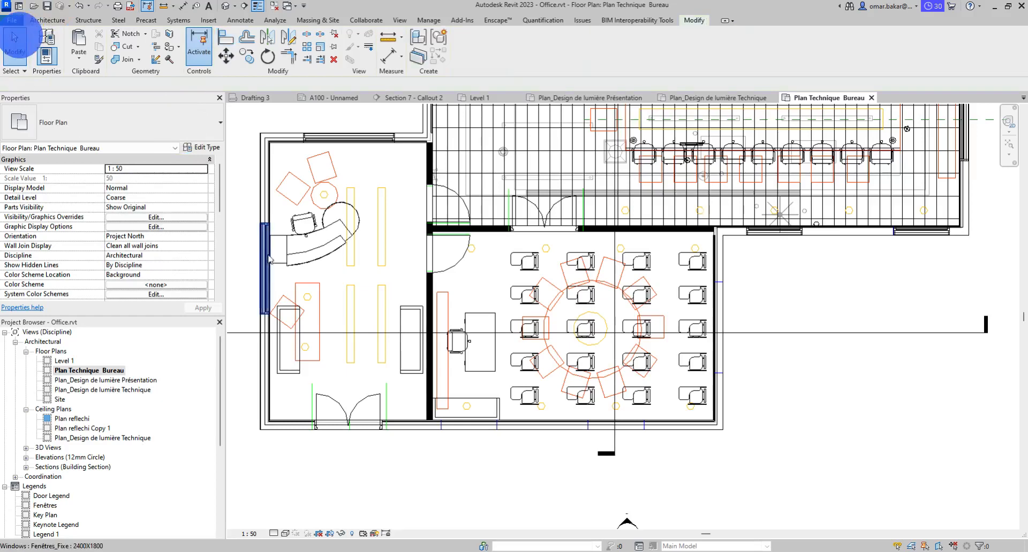
Place a Fenêtres_Fixe 2400X1800 window in the classroom's east wall, created similar to the reception's west window
right_click(268, 259)
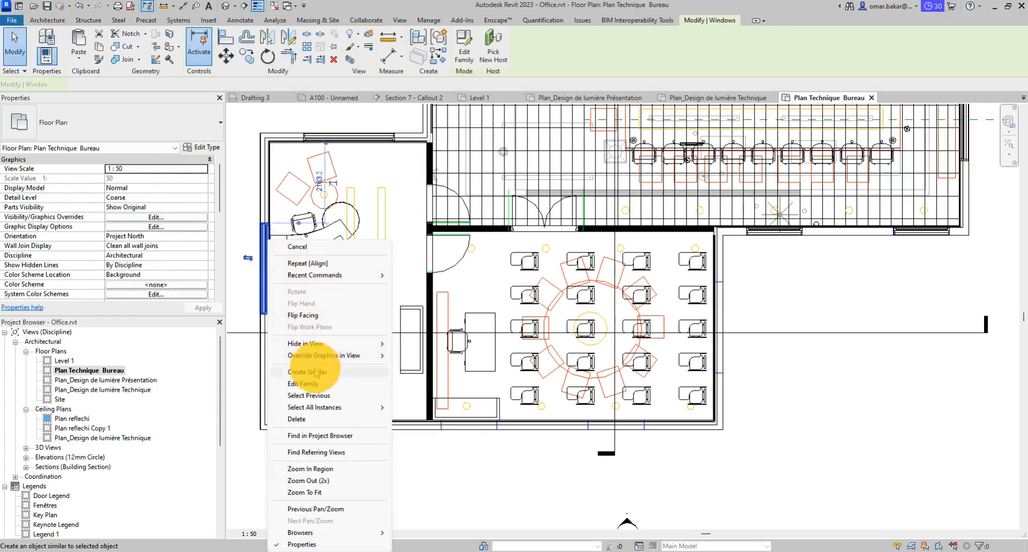
left_click(315, 375)
scroll(702, 351, "up", 5)
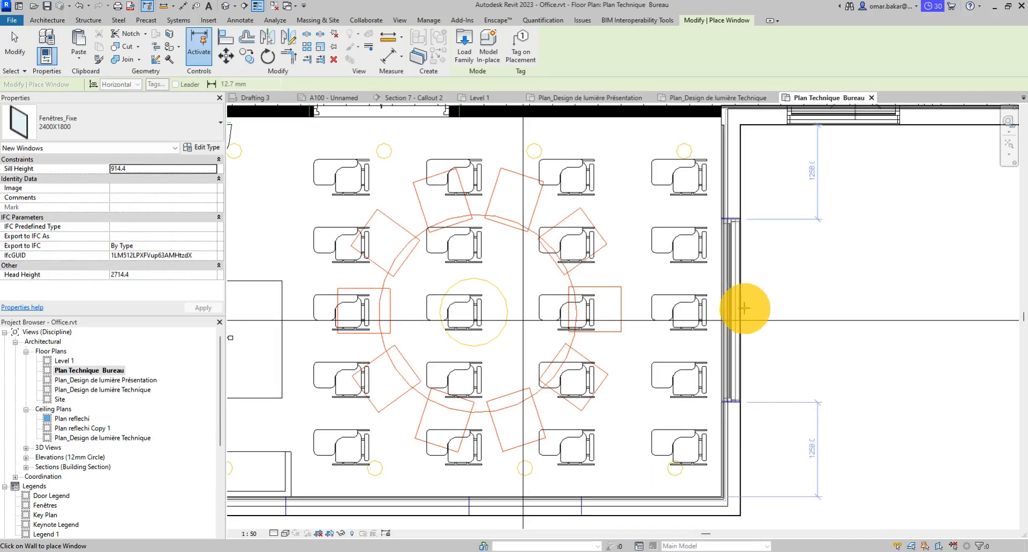
left_click(744, 309)
left_click(15, 37)
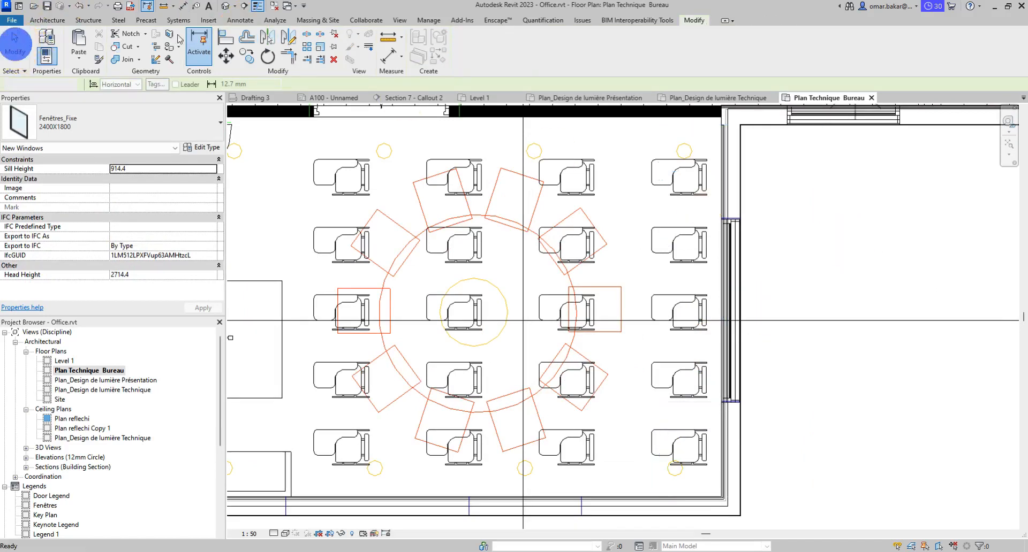
Align the north edge of the classroom's east window with the opening line of the imported Office.dwg
left_click(226, 37)
scroll(744, 227, "up", 4)
scroll(739, 224, "up", 3)
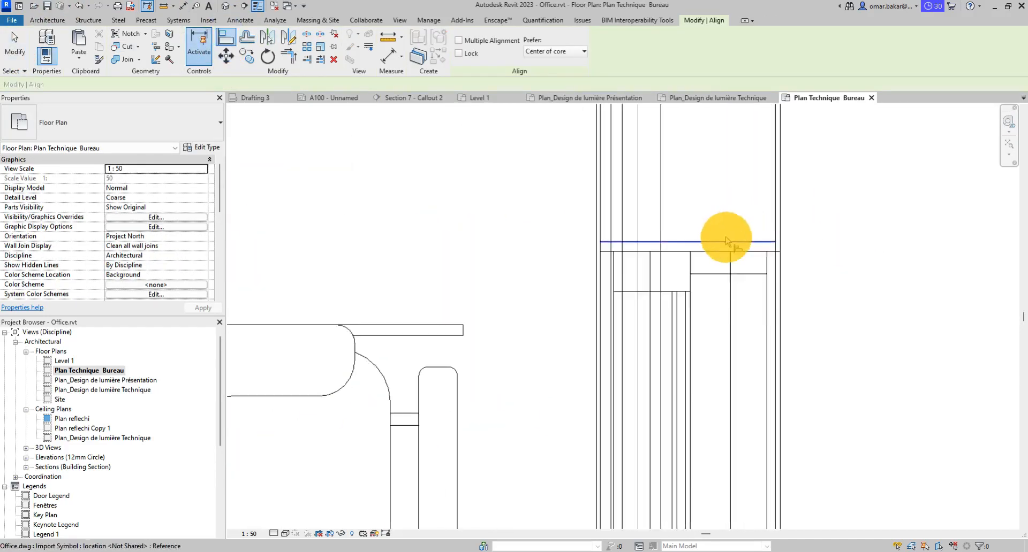
left_click(726, 241)
left_click(745, 252)
scroll(828, 263, "down", 2)
scroll(828, 263, "down", 4)
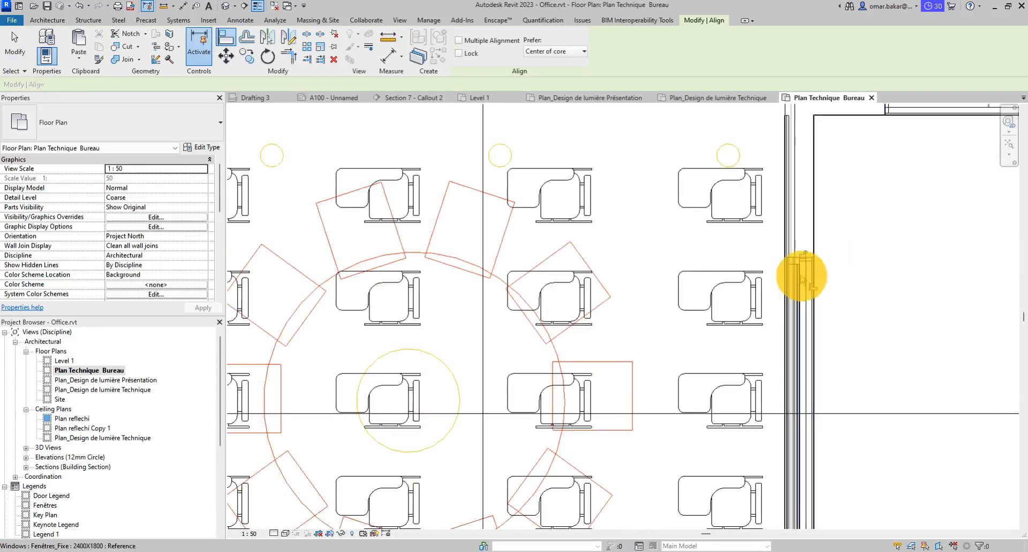
scroll(495, 311, "up", 1)
middle_click_drag(495, 312, 515, 362)
scroll(665, 248, "down", 1)
middle_click_drag(666, 248, 590, 343)
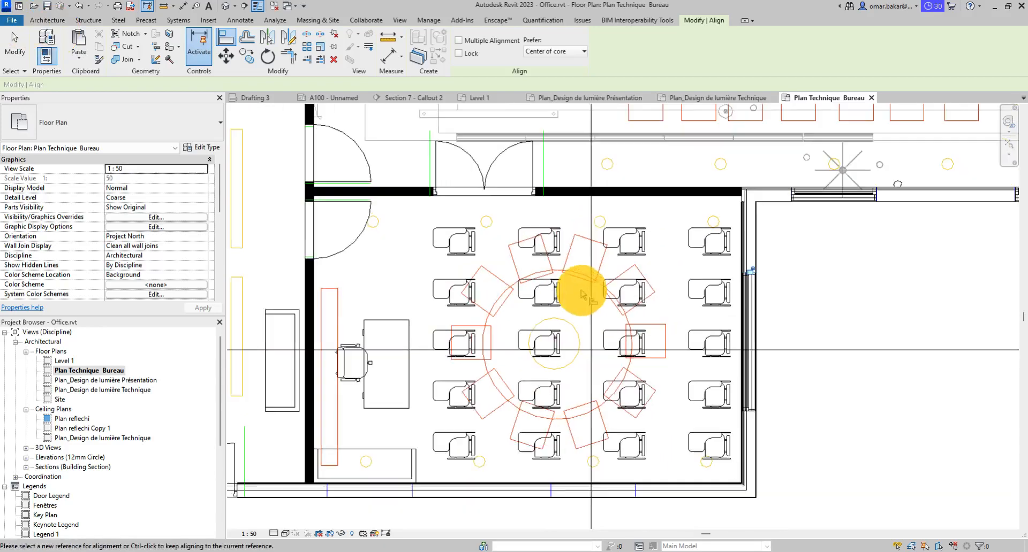
left_click(25, 54)
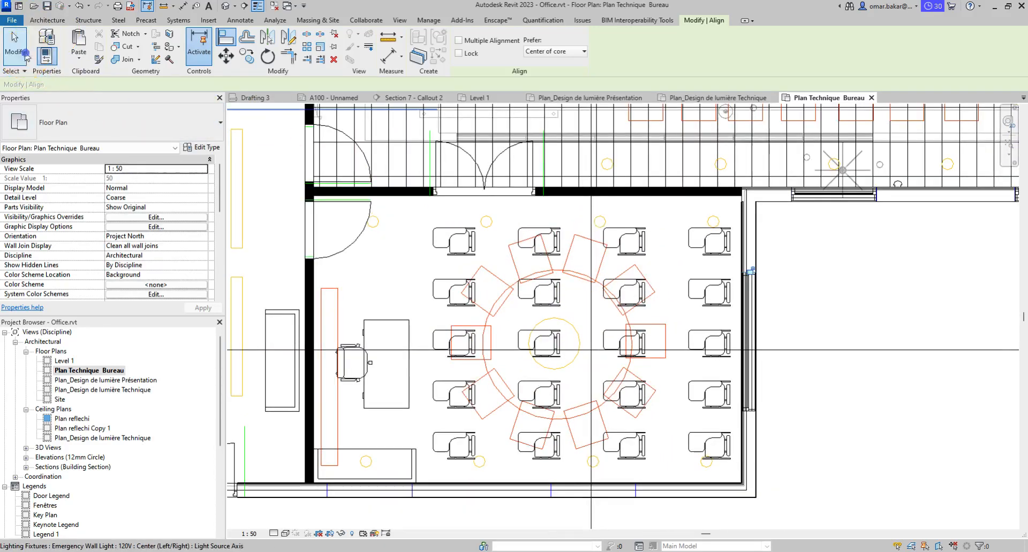
Place two Fenêtres_Fixe 1500X1800 windows in the classroom's south wall, created similar to the meeting room's south window
left_click(831, 197)
right_click(834, 200)
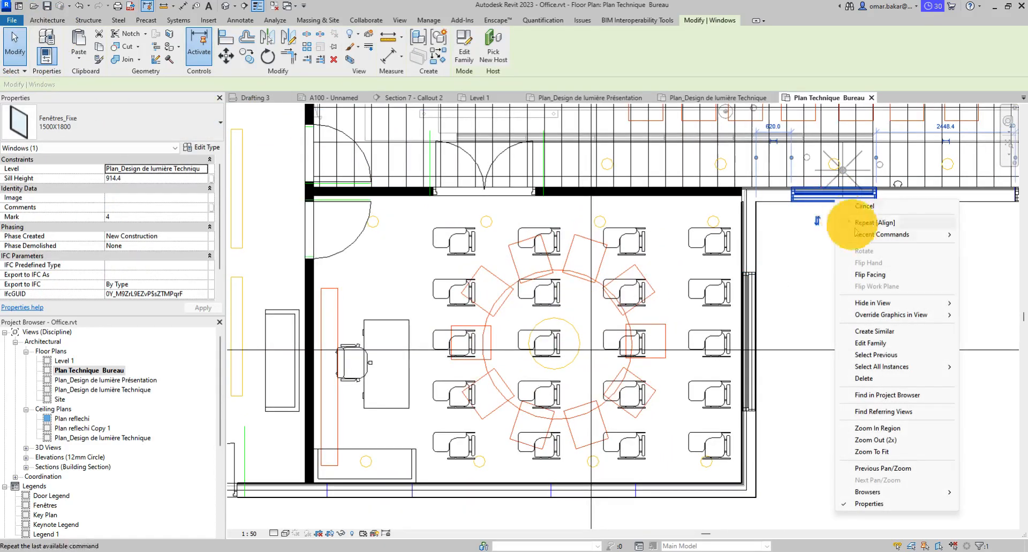
left_click(887, 333)
middle_click_drag(617, 456, 716, 298)
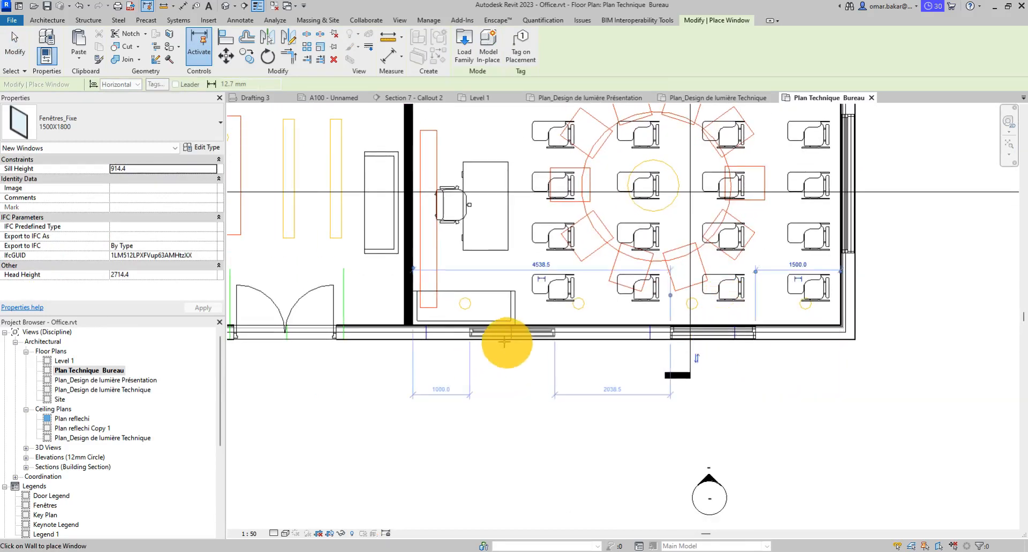
left_click(504, 342)
left_click(15, 47)
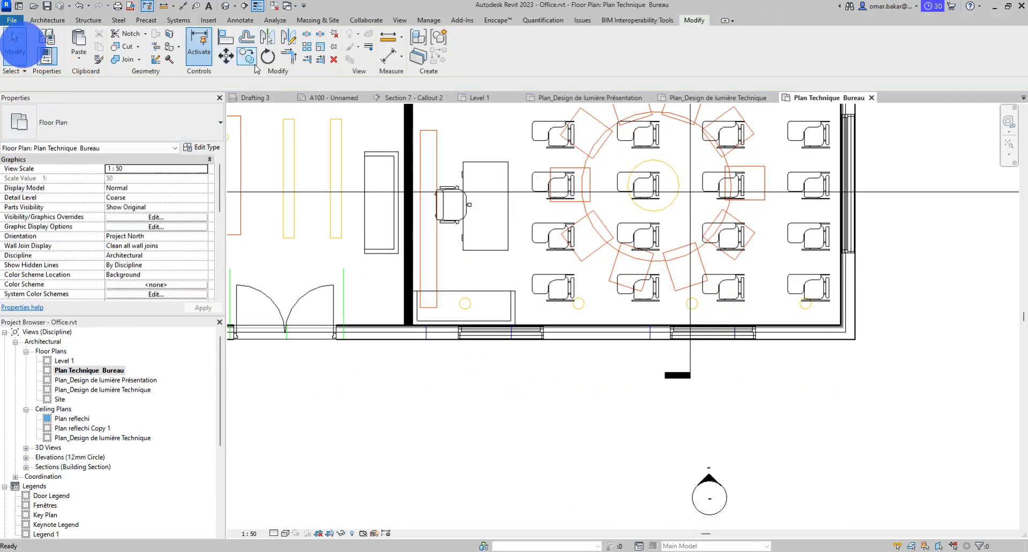
Align the west edge of the classroom's eastern south-wall window with its opening line in the imported drawing
left_click(226, 37)
scroll(664, 330, "up", 5)
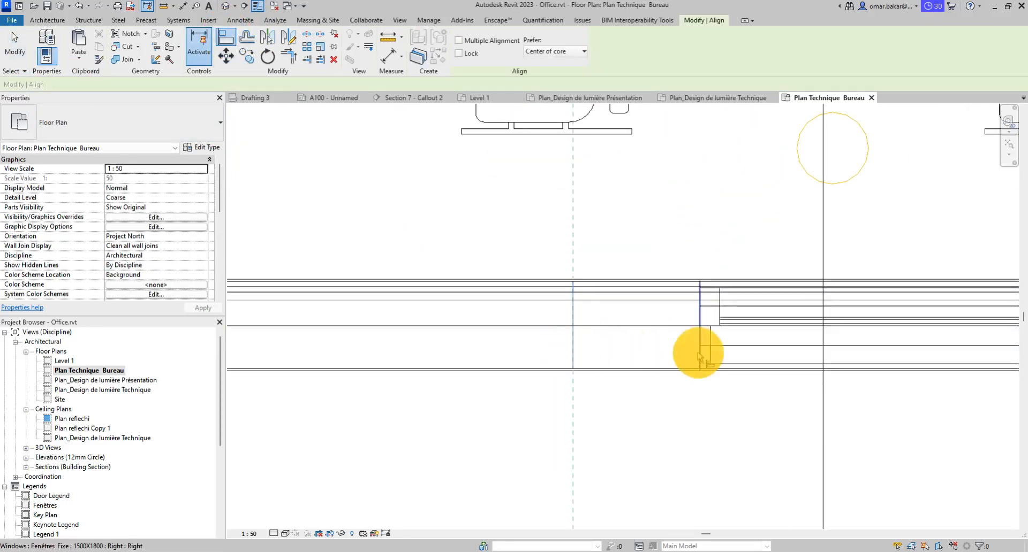
left_click(696, 352)
scroll(448, 328, "down", 3)
Align the east edge of the classroom's western south-wall window with its opening line in the imported drawing
middle_click_drag(448, 328, 781, 329)
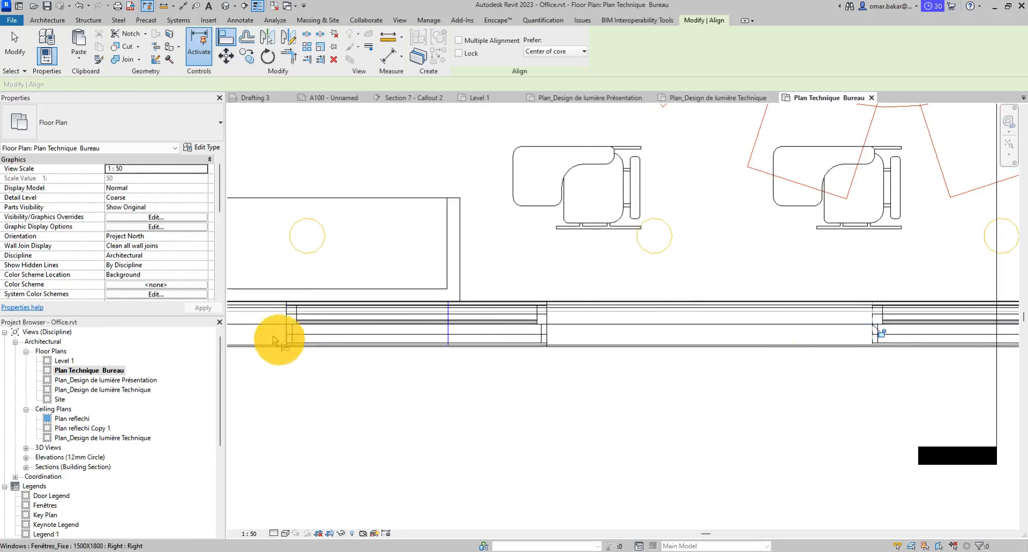
scroll(272, 338, "up", 3)
left_click(650, 321)
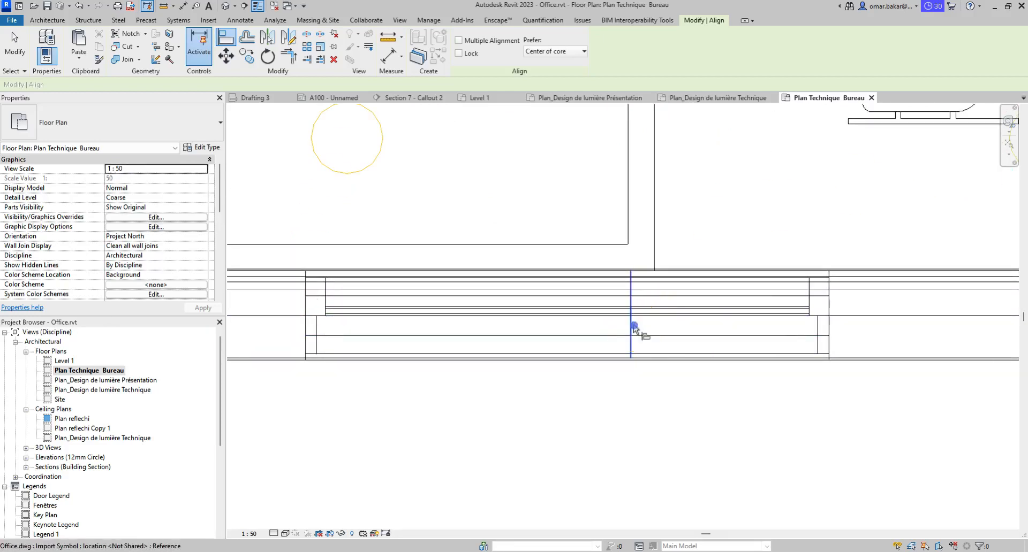
left_click(827, 329)
scroll(626, 337, "down", 3)
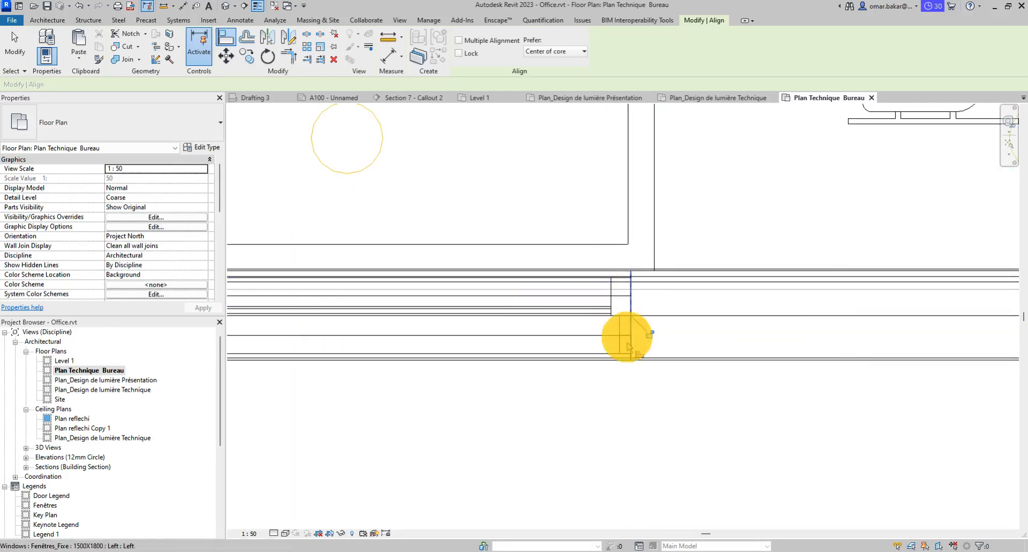
Finish aligning and set the floor plan's visual style to Hidden Line
scroll(621, 399, "down", 2)
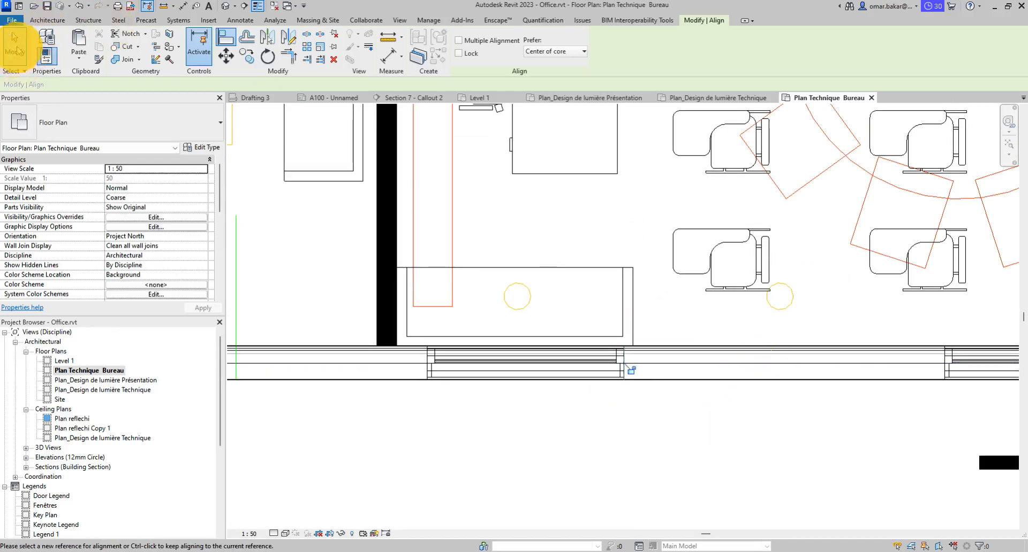
left_click(16, 51)
scroll(489, 352, "down", 3)
scroll(530, 375, "up", 3)
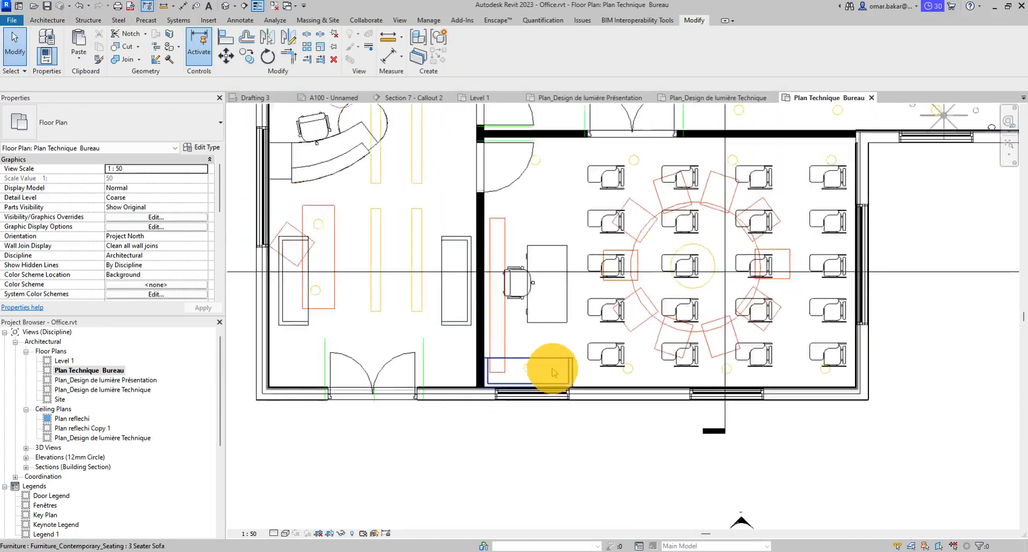
scroll(553, 373, "down", 3)
left_click(285, 534)
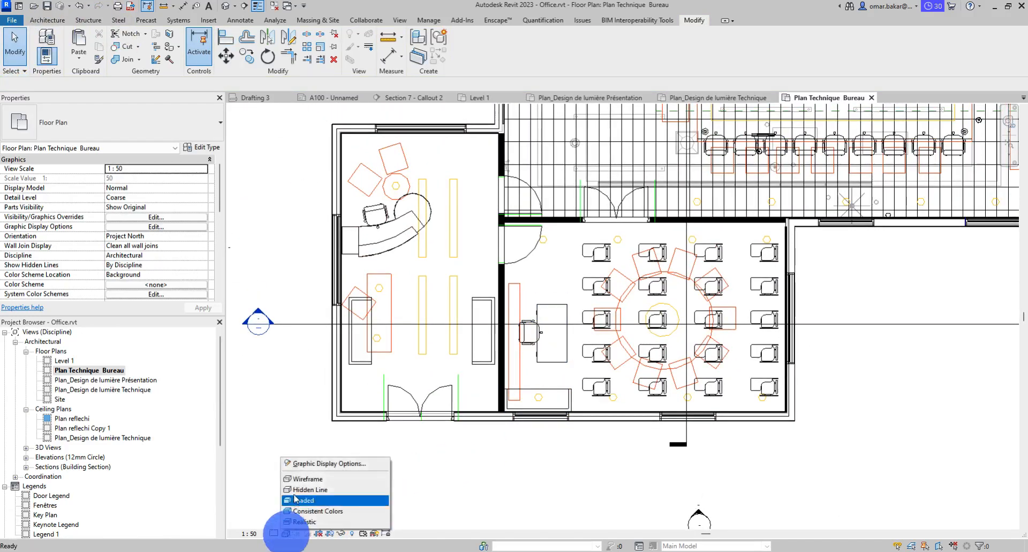
left_click(298, 489)
scroll(634, 238, "down", 2)
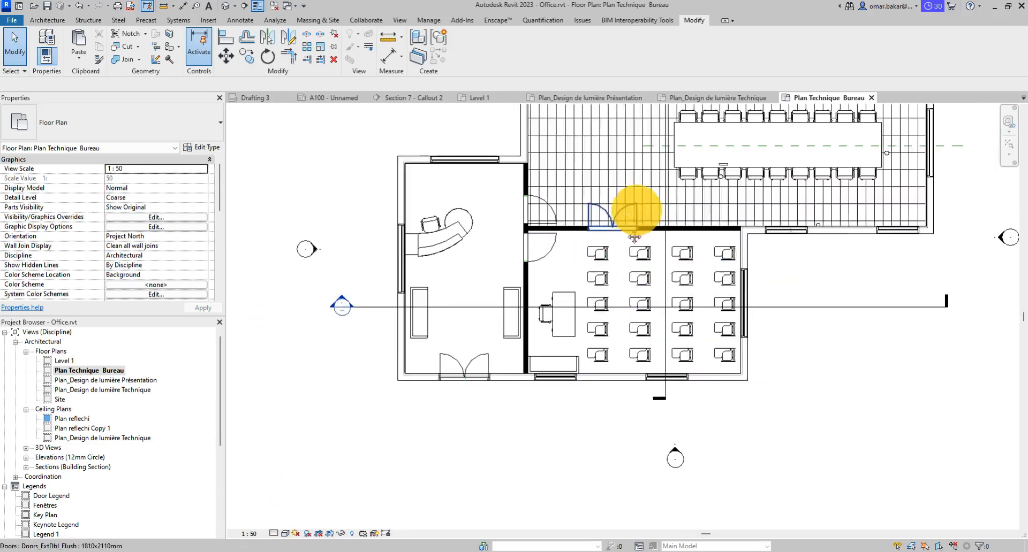
middle_click_drag(634, 239, 557, 324)
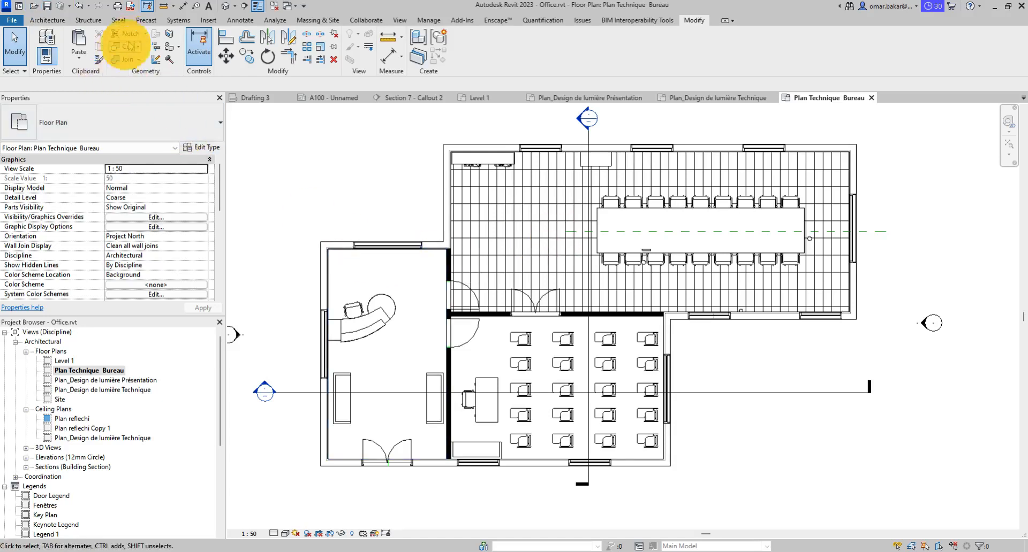
Add an OmB_tick_1.5mm aligned dimension for the width of the reception's north window, placed outside the wall
left_click(239, 22)
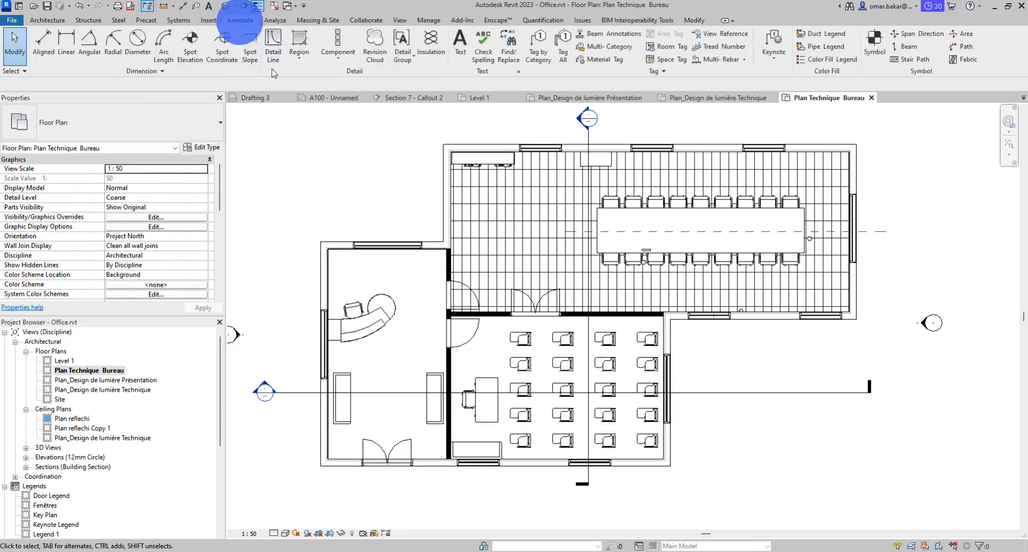
left_click(47, 38)
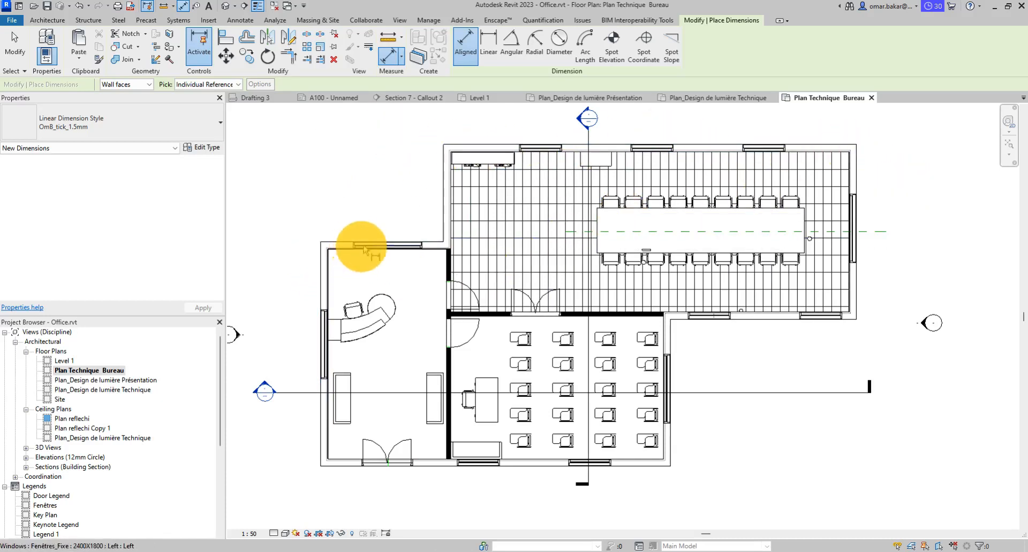
scroll(363, 248, "up", 5)
left_click(332, 248)
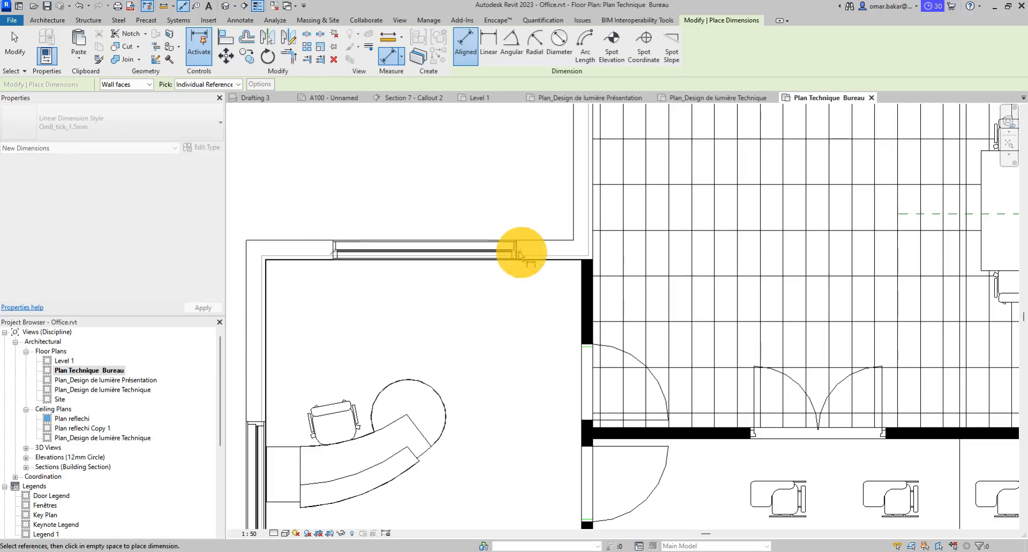
left_click(517, 253)
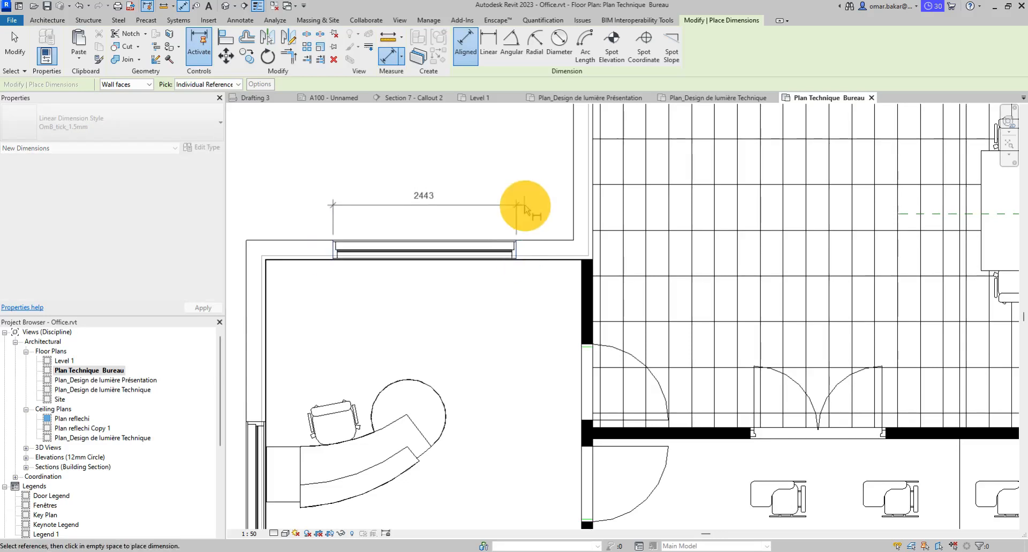
left_click(525, 181)
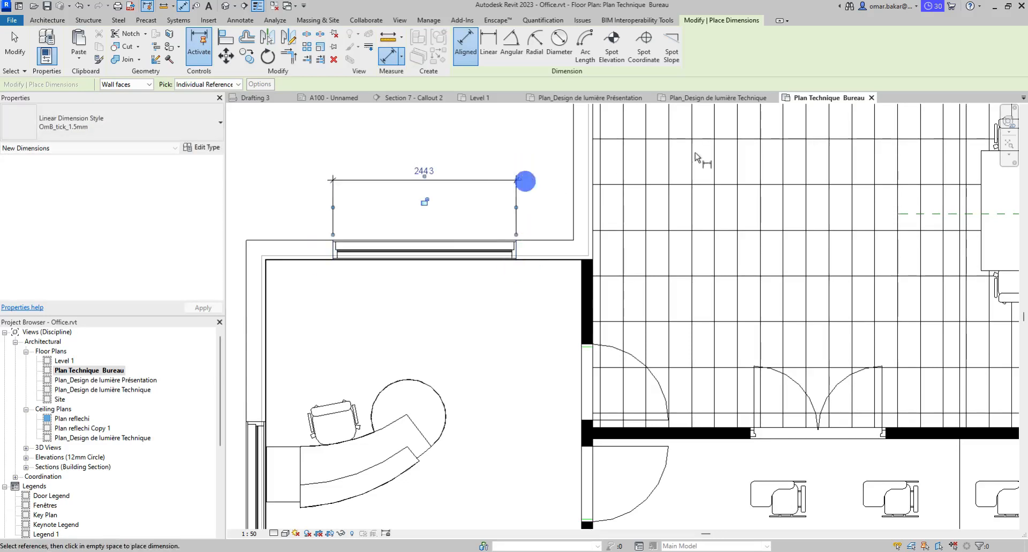
Dimension the widths of the western and middle windows in the meeting room's north wall, outside the wall
middle_click_drag(686, 220, 512, 479)
left_click(601, 247)
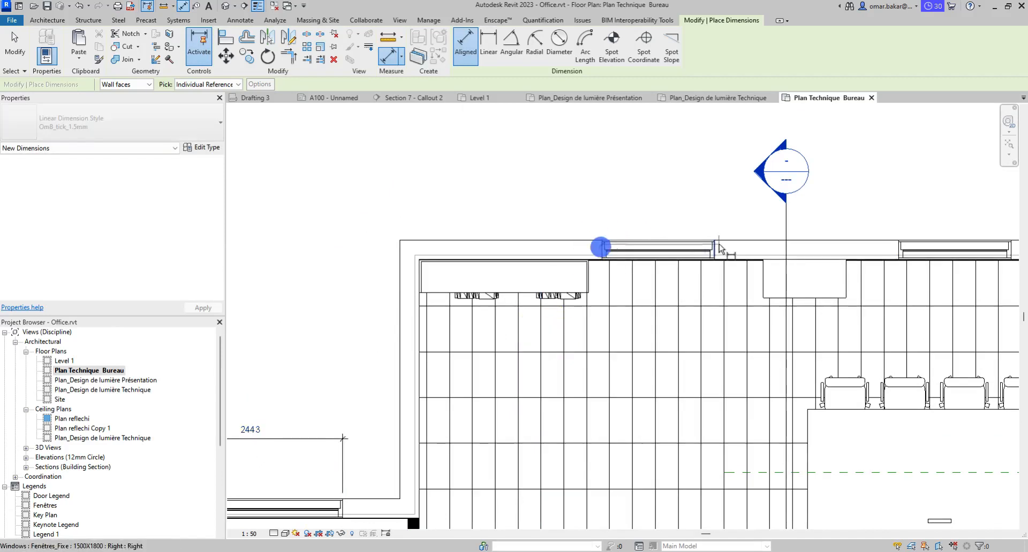
left_click(714, 249)
left_click(722, 219)
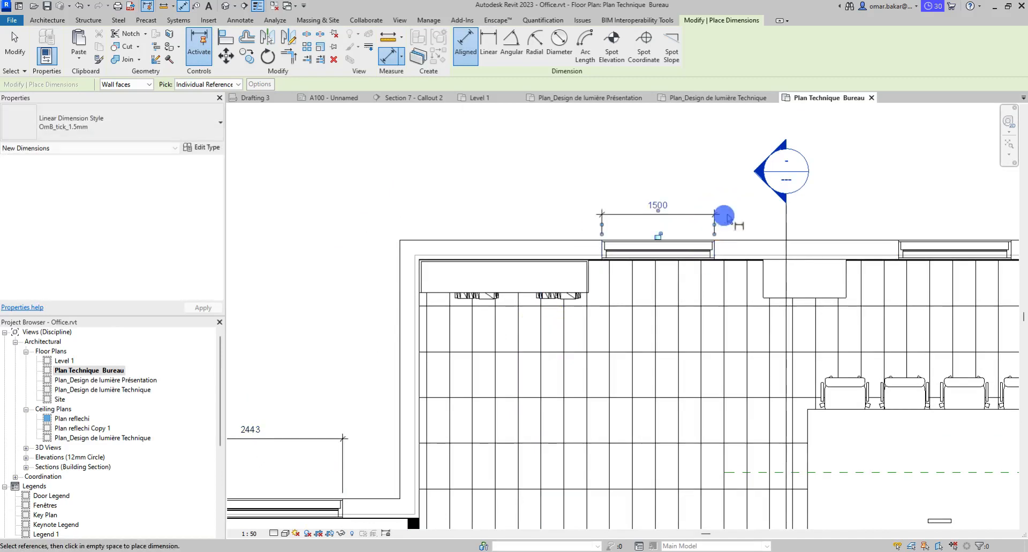
middle_click_drag(879, 274, 721, 283)
left_click(715, 268)
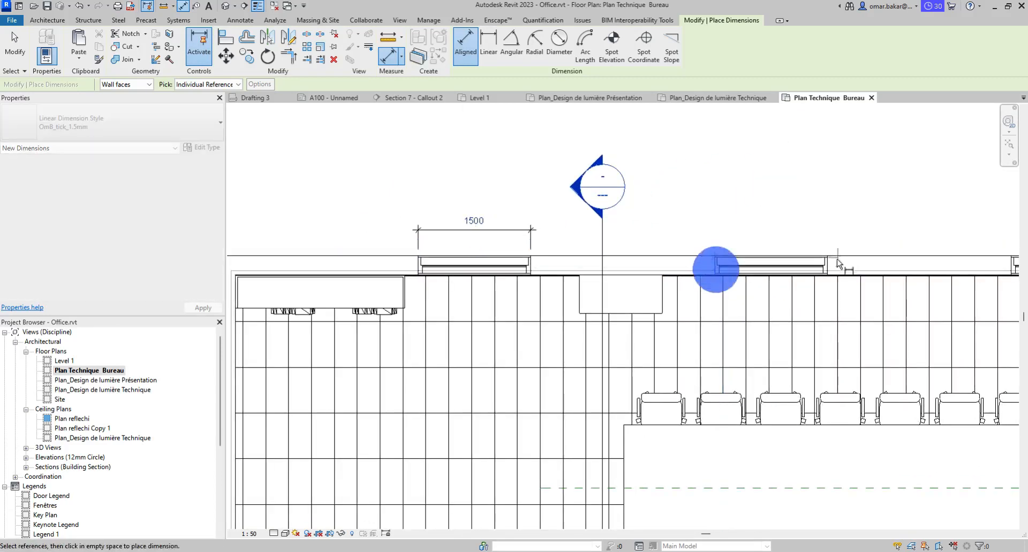
left_click(826, 268)
left_click(842, 231)
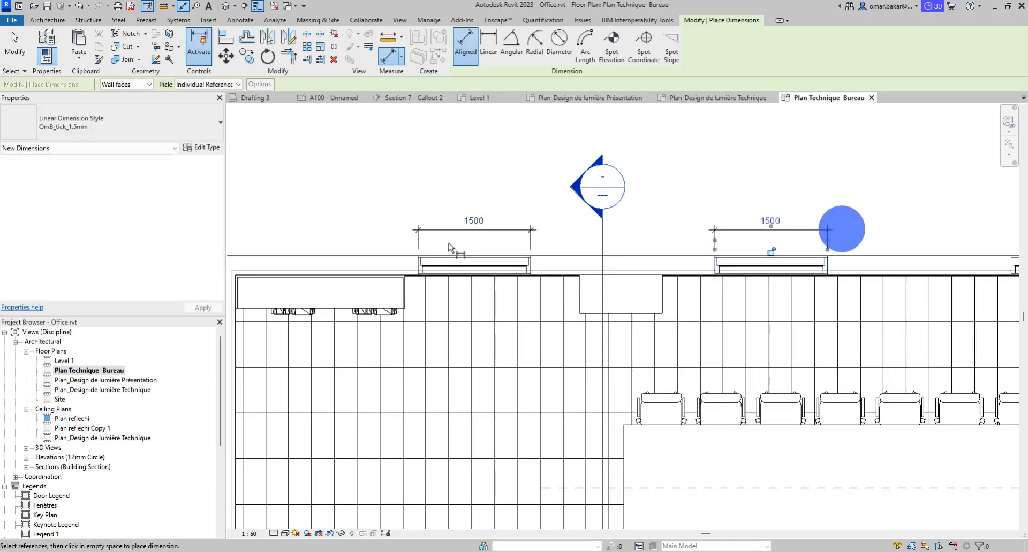
Dimension the width of the eastern window in the meeting room's north wall, outside the wall
middle_click_drag(854, 232, 511, 308)
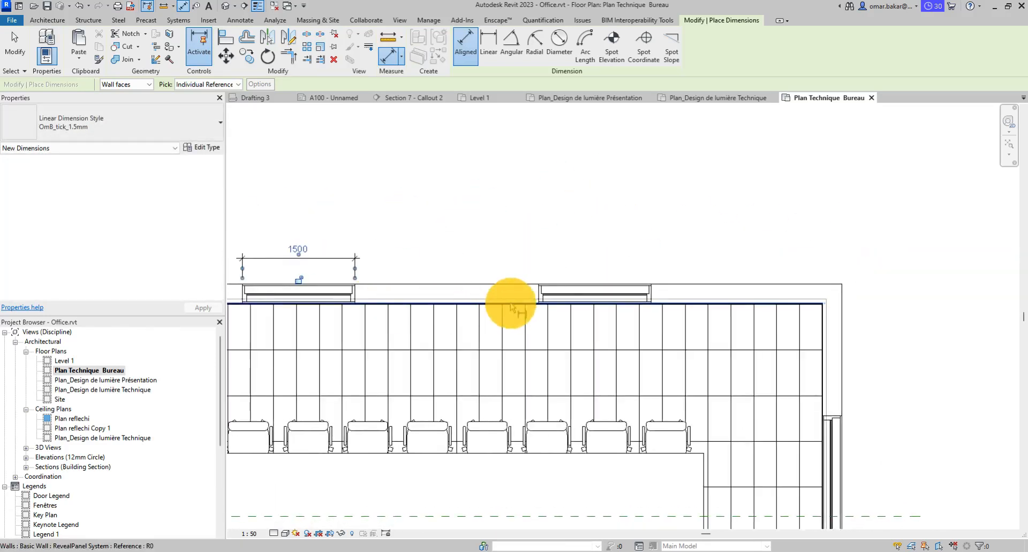
left_click(540, 294)
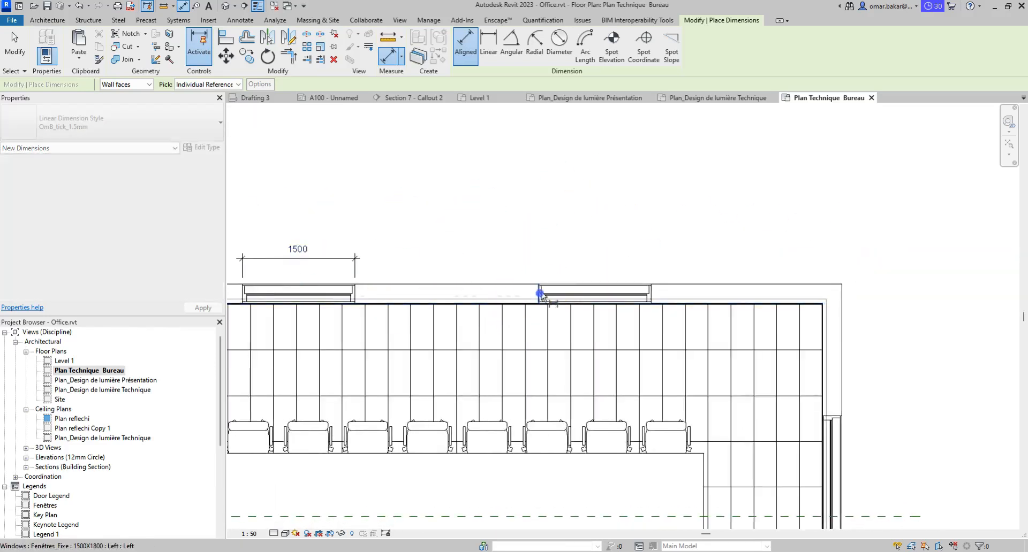
left_click(663, 262)
scroll(723, 303, "down", 5)
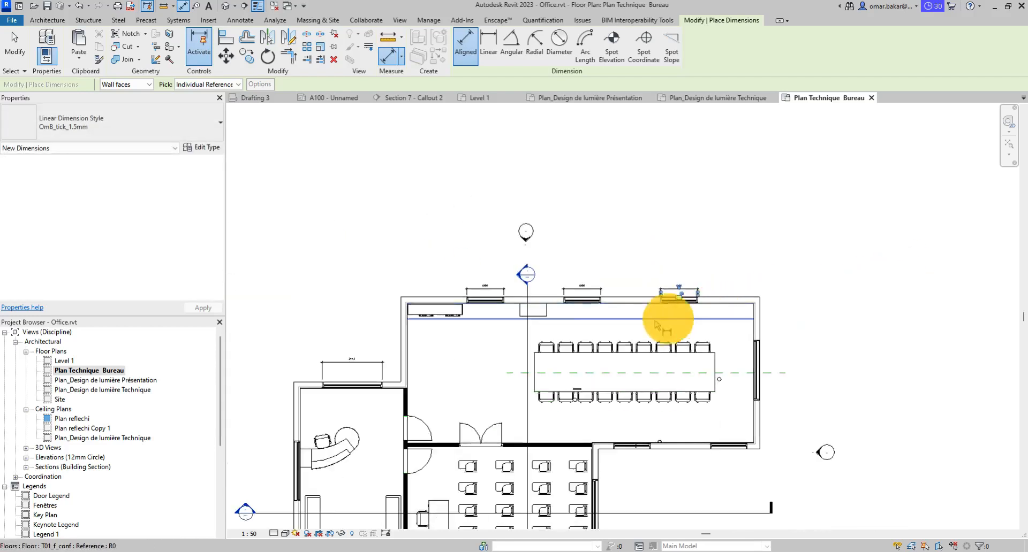
Begin an aligned dimension chain from the reception's west outer face through its north window centre, meeting room's west outer face and first north window centre
middle_click_drag(571, 347, 581, 316)
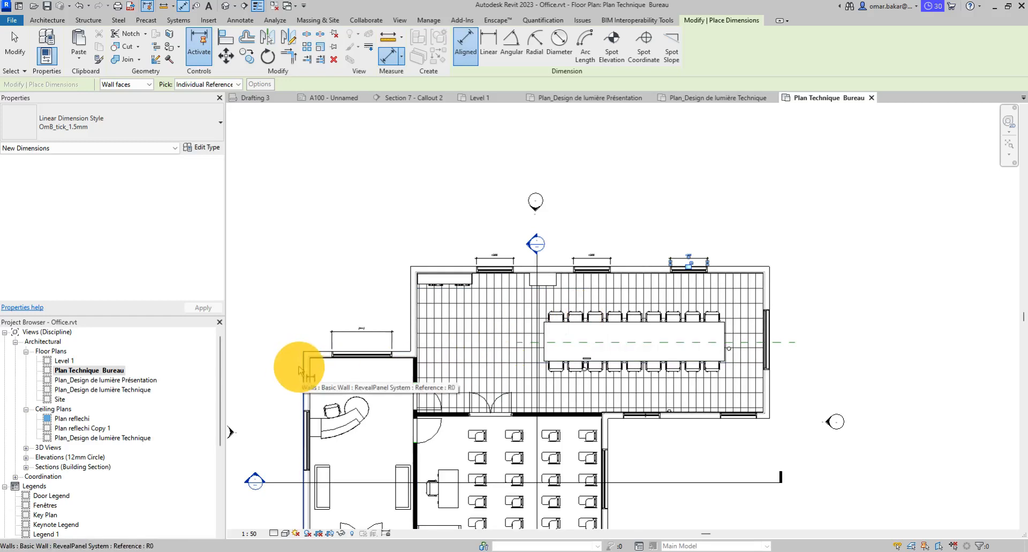
scroll(301, 369, "up", 3)
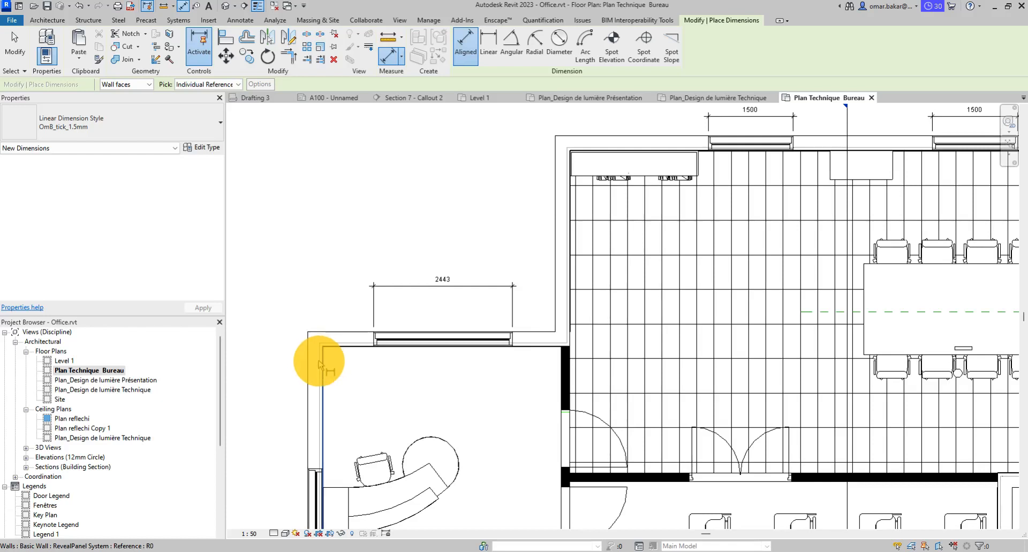
scroll(321, 348, "up", 5)
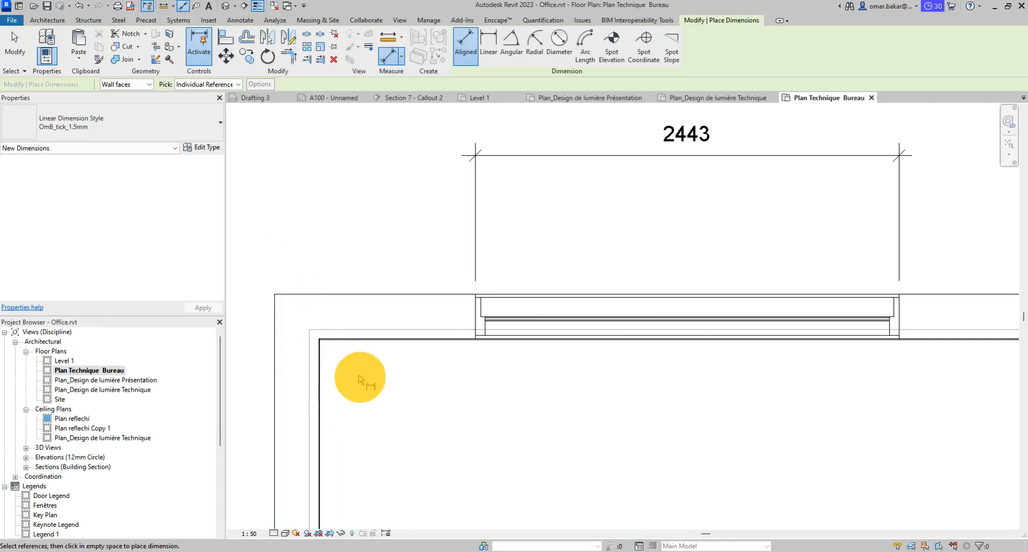
scroll(358, 371, "down", 1)
scroll(358, 371, "down", 1)
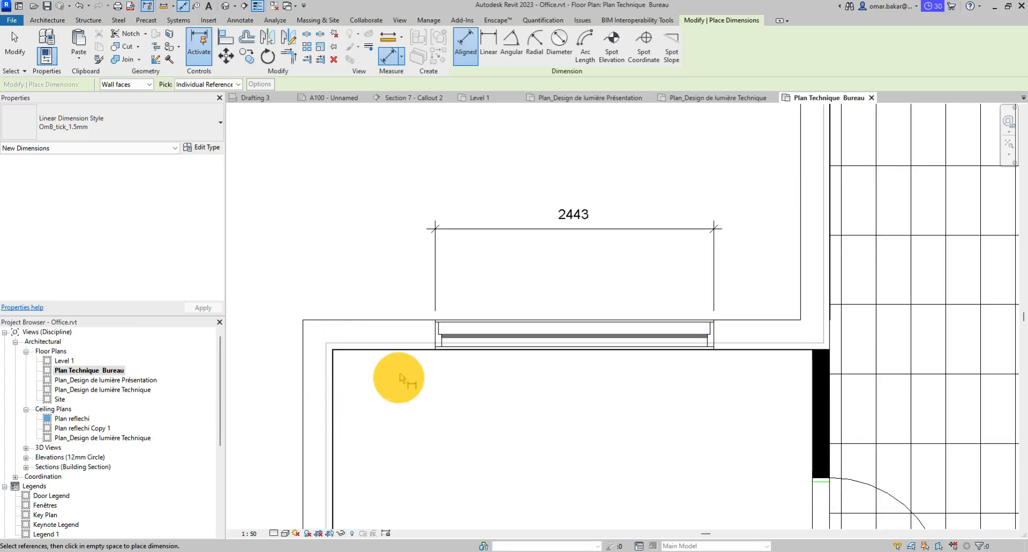
scroll(399, 373, "down", 3)
middle_click_drag(465, 366, 372, 366)
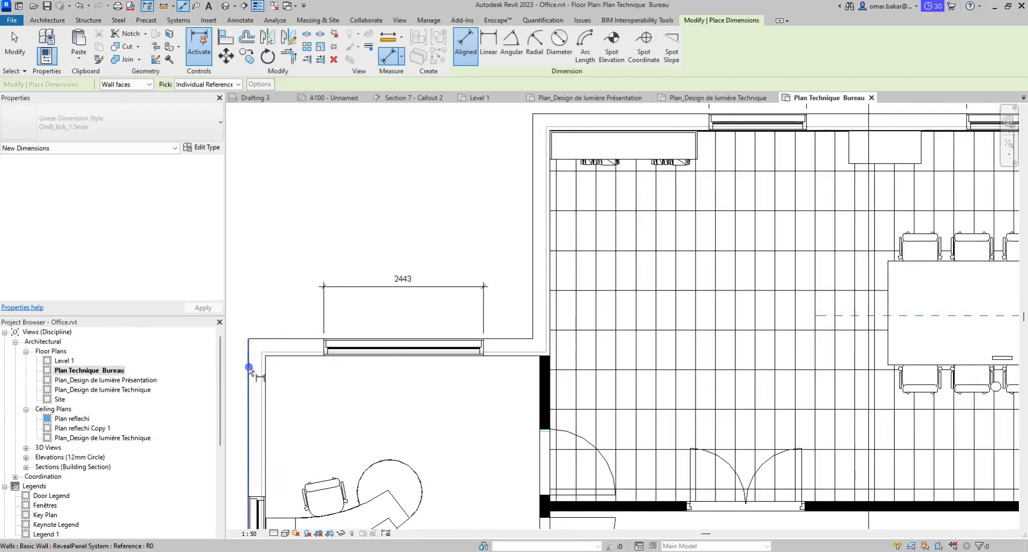
left_click(249, 369)
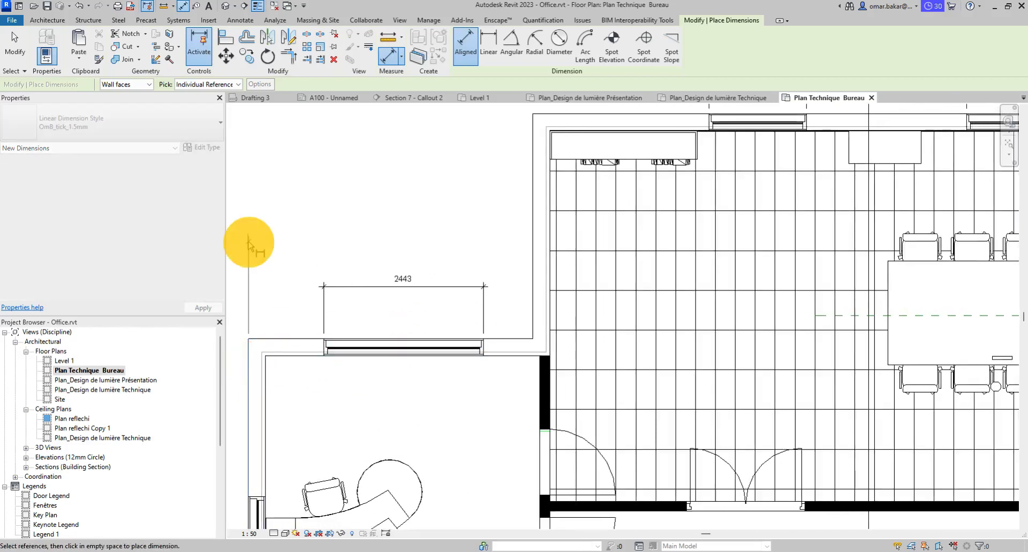
left_click(406, 350)
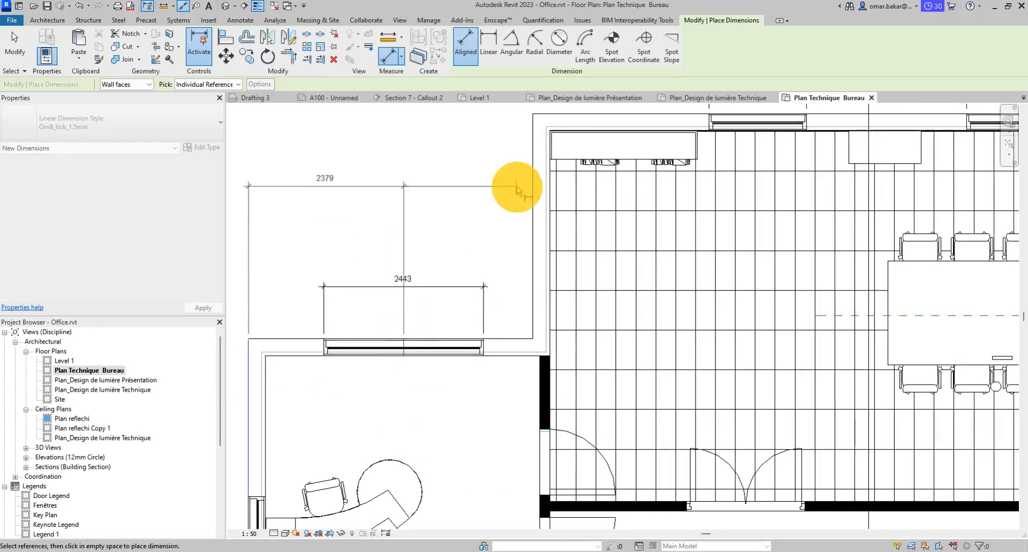
middle_click_drag(566, 195, 550, 314)
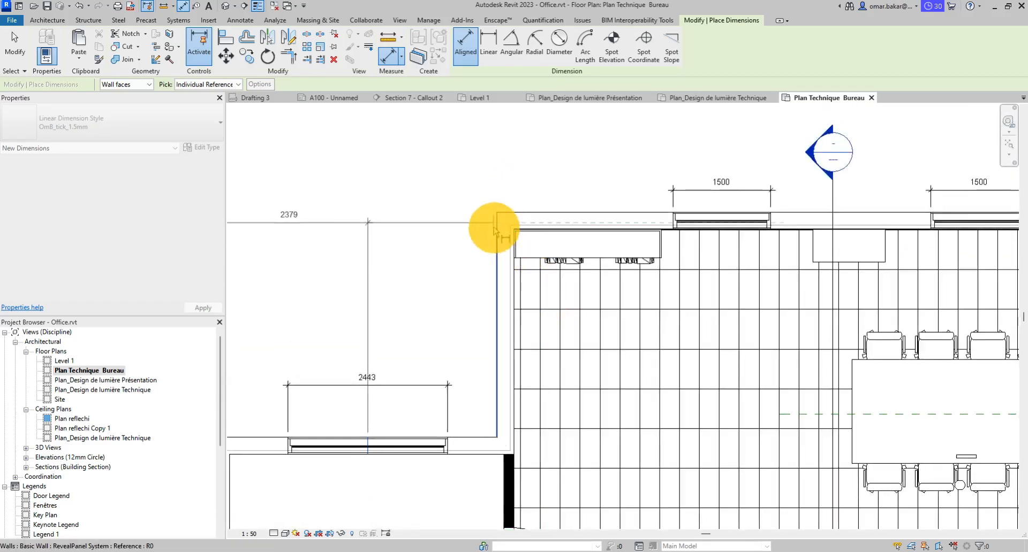
left_click(495, 230)
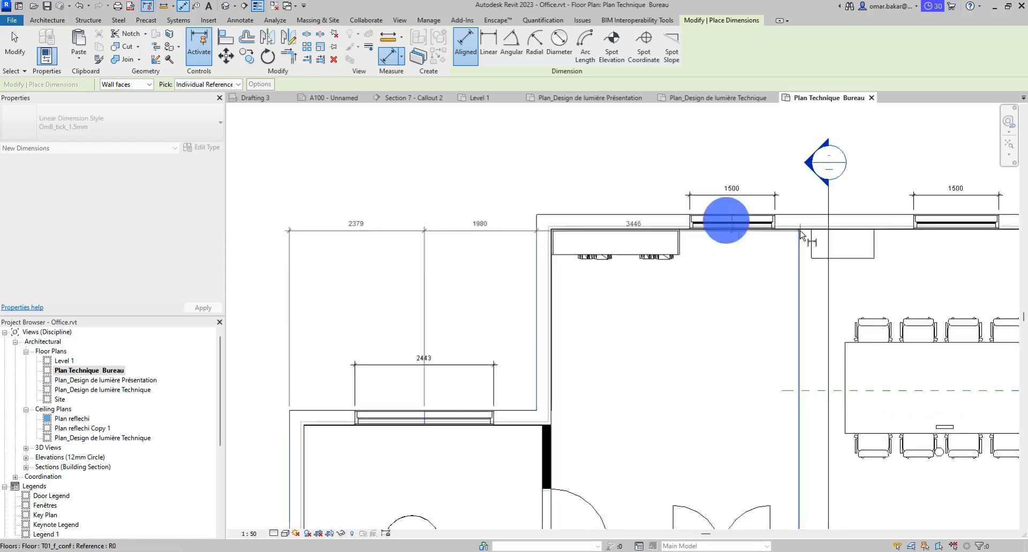
Extend the chain through the middle and eastern north window centres to the east outer wall face, and place it above the window-width dimensions
scroll(726, 221, "down", 4)
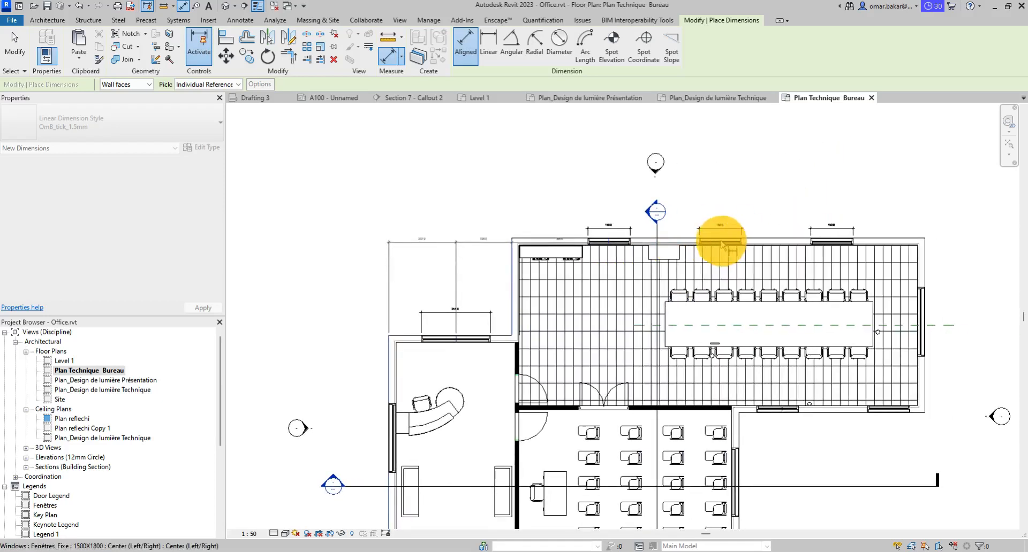
left_click(720, 243)
left_click(833, 243)
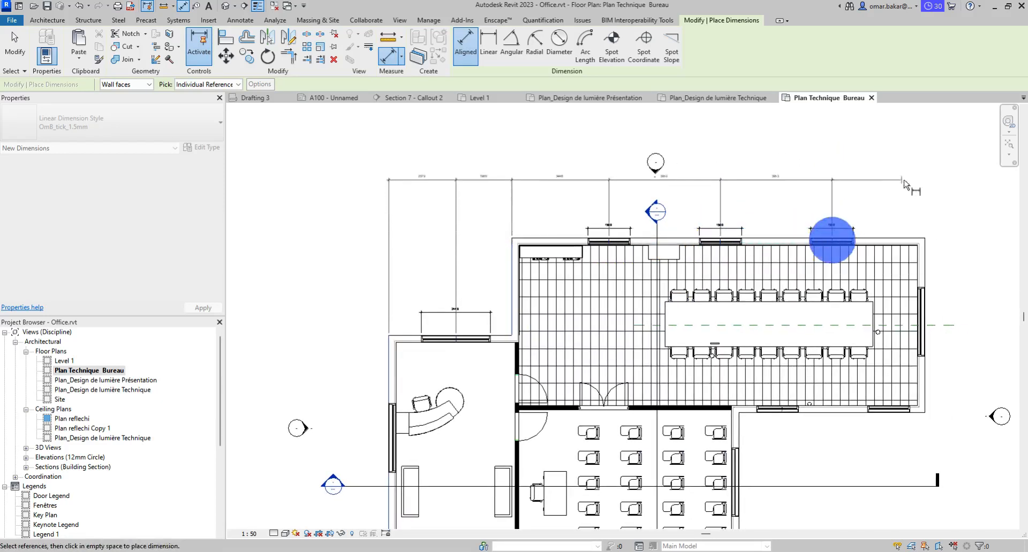
left_click(926, 247)
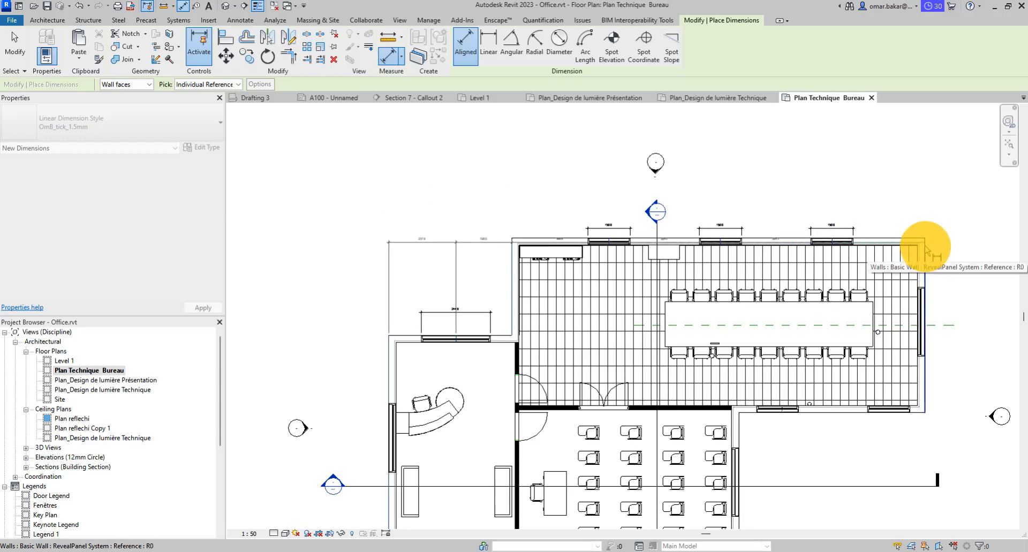
scroll(933, 218, "up", 3)
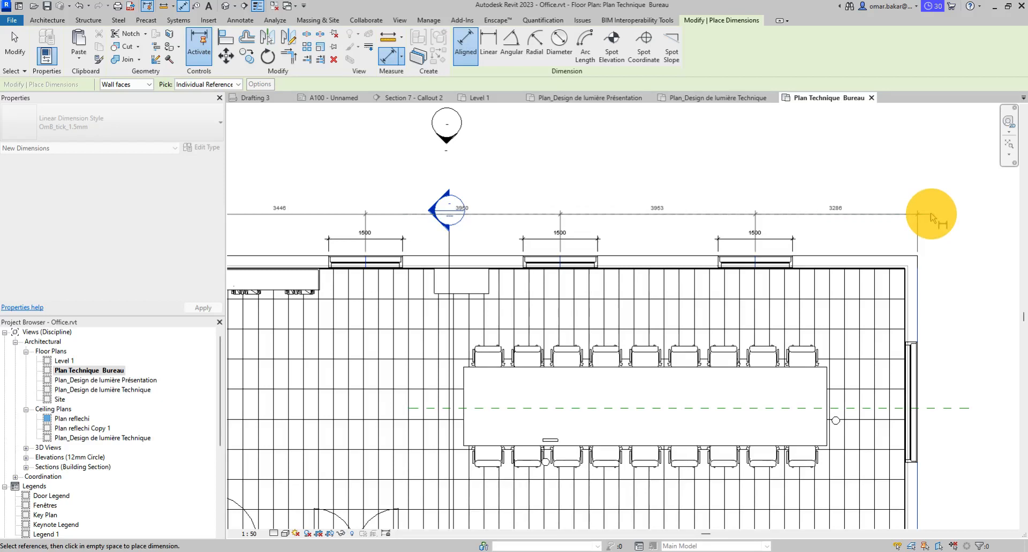
left_click(931, 215)
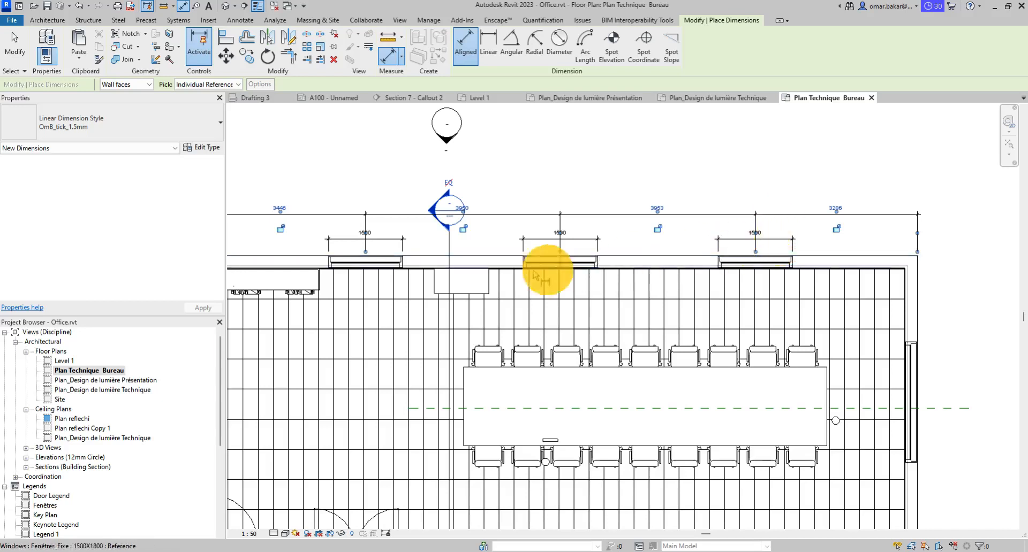
middle_click_drag(544, 268, 711, 247)
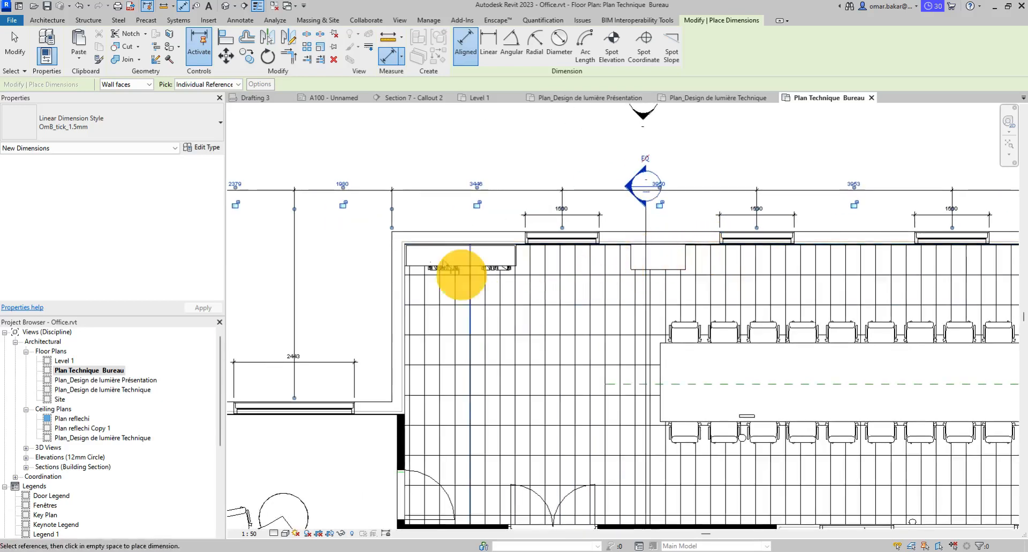
left_click(15, 47)
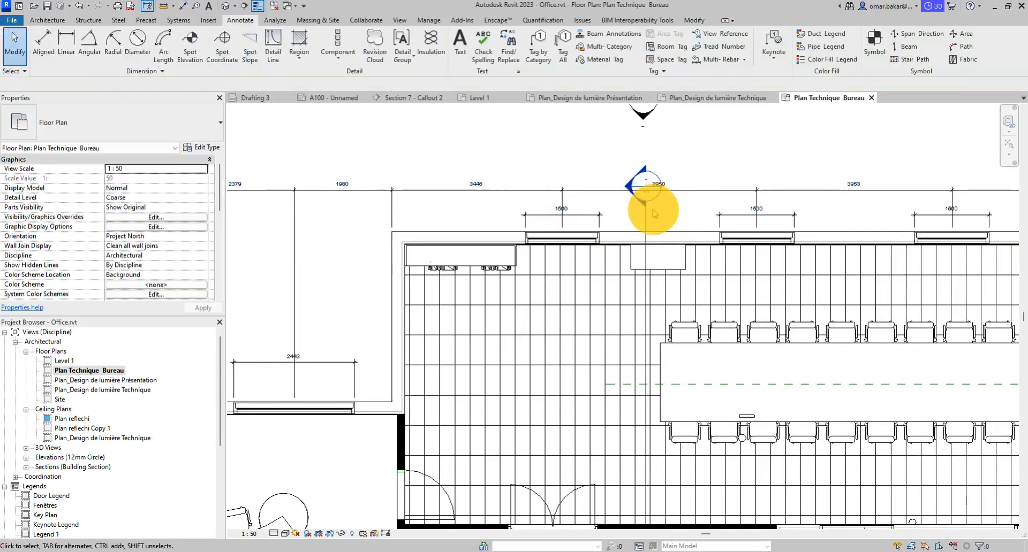
middle_click_drag(646, 184, 597, 222)
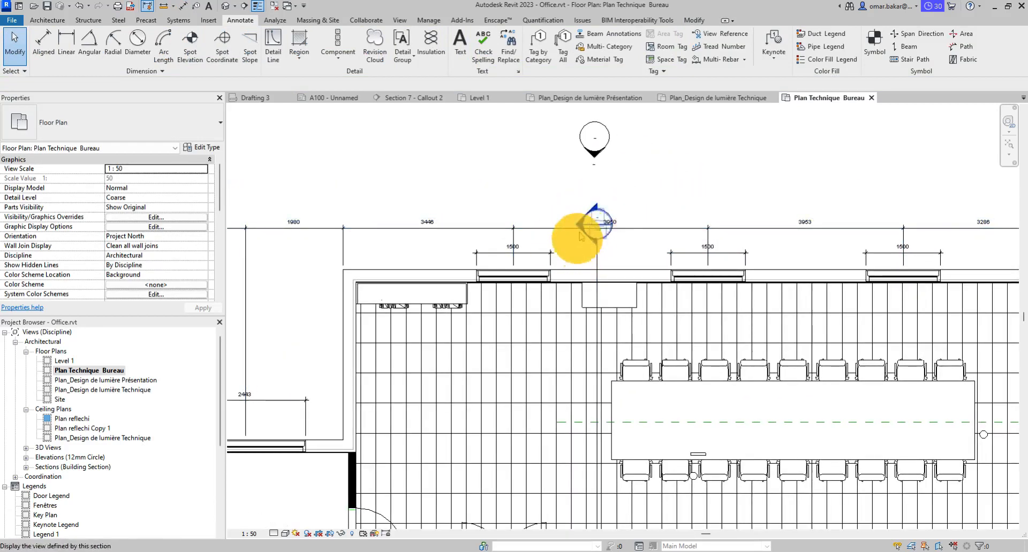
scroll(555, 258, "down", 1)
middle_click_drag(558, 303, 588, 252)
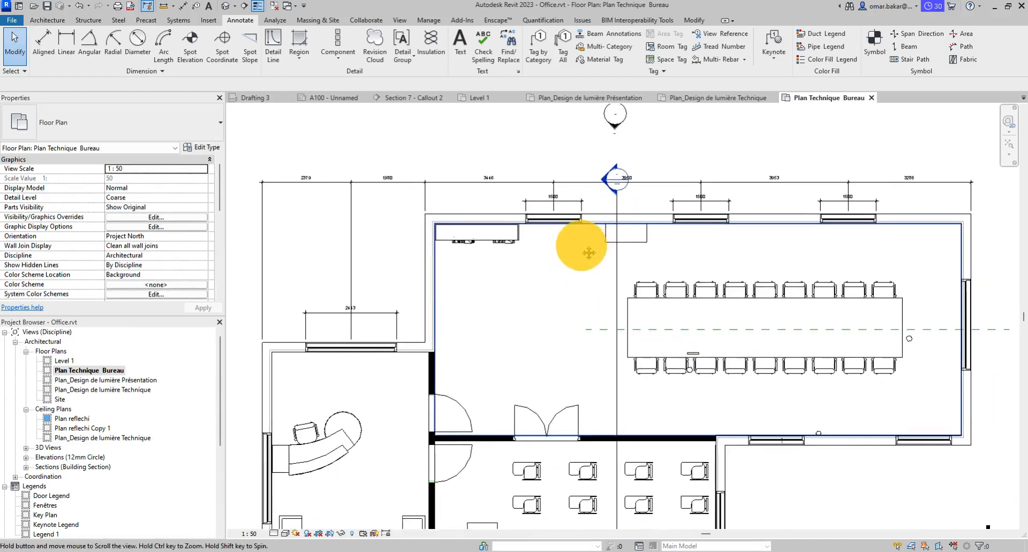
Dimension from the reception's west outer face through the meeting room's west outer face to the east outer face, above the window-centre chain
scroll(589, 257, "down", 1)
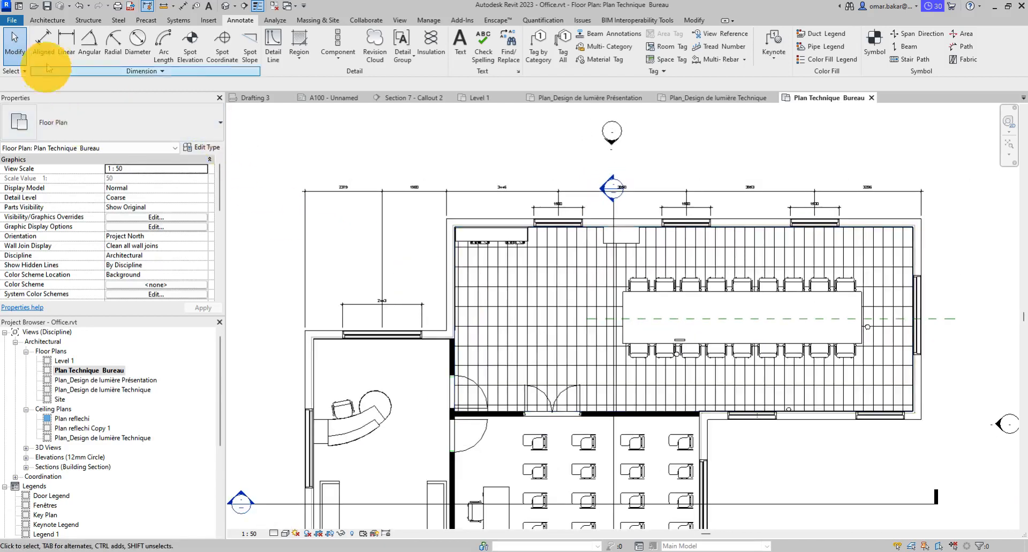
left_click(43, 43)
left_click(302, 349)
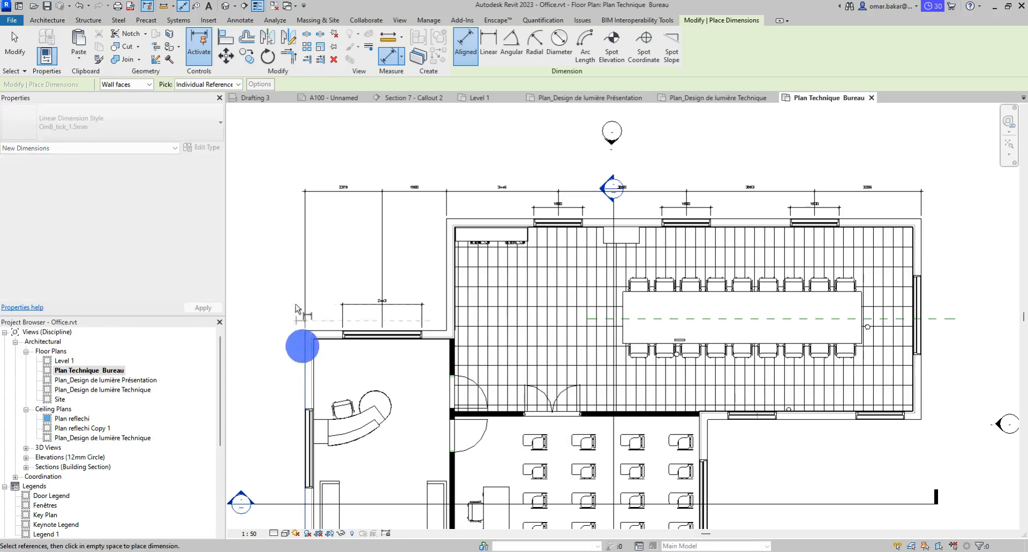
left_click(443, 238)
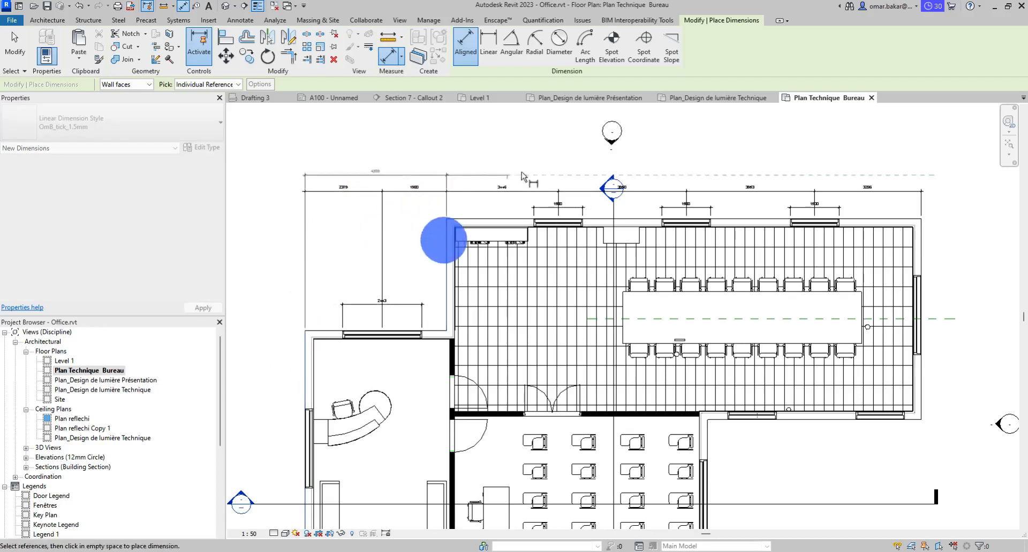
left_click(924, 235)
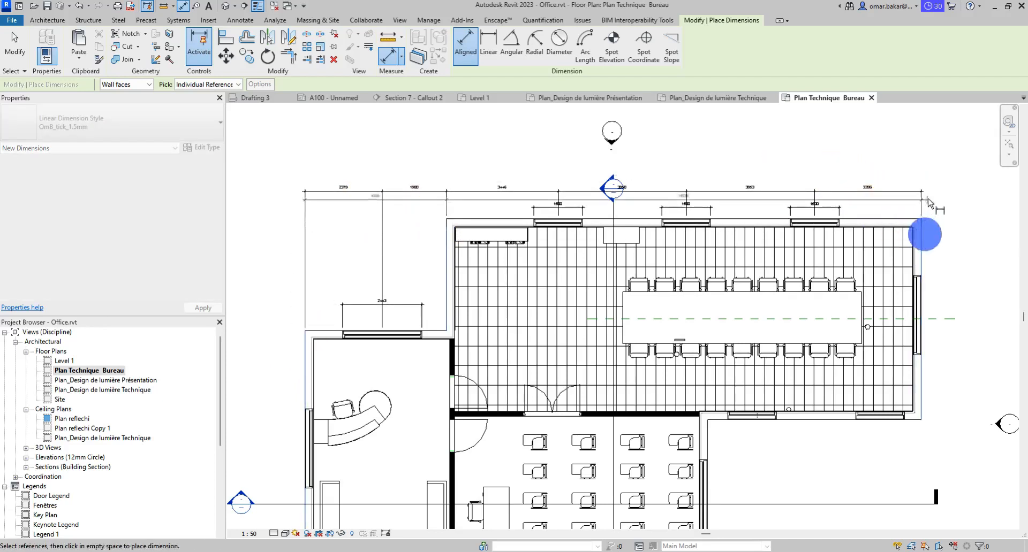
left_click(941, 176)
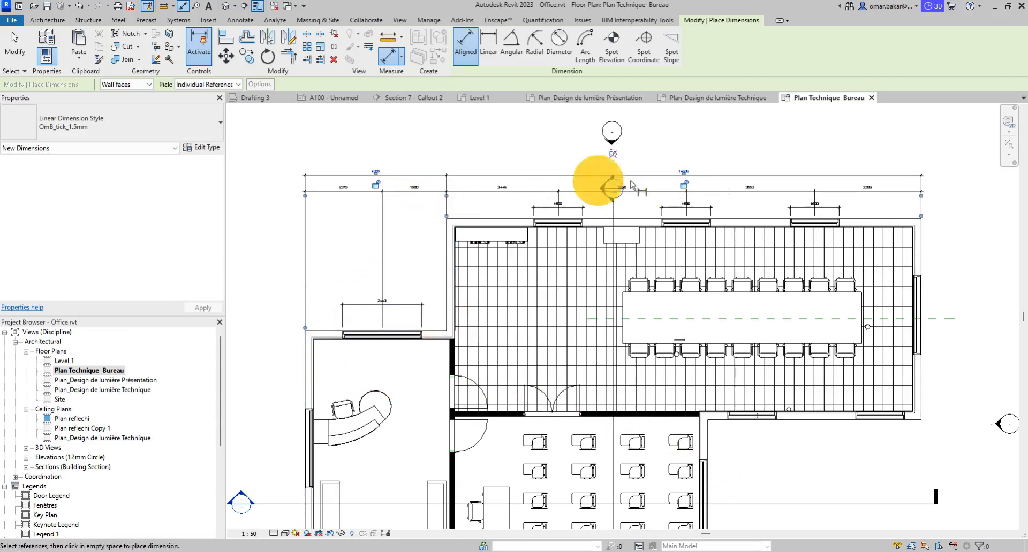
left_click(890, 285)
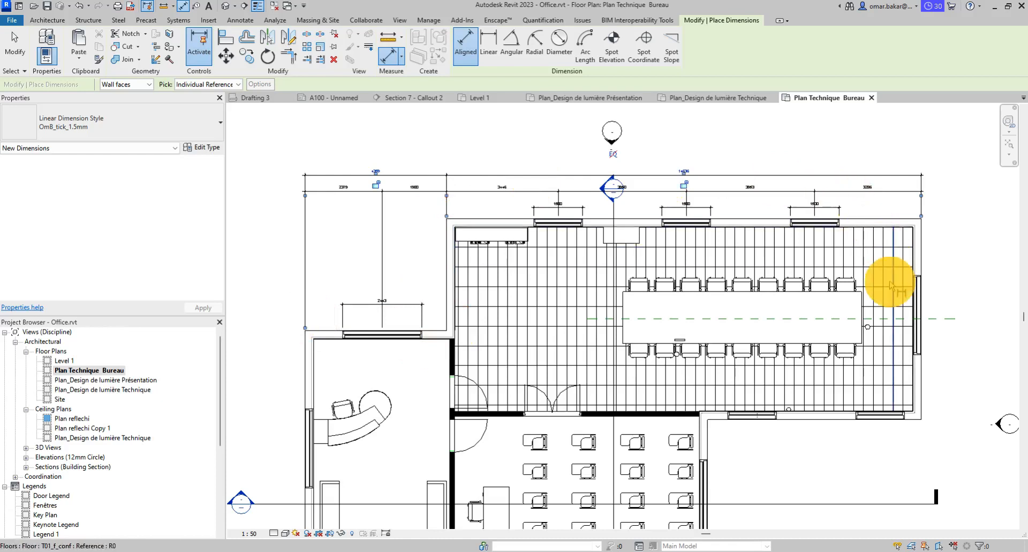
Add an overall aligned dimension from the reception's west outer face to the meeting room's east outer face, above the two dimension chains
left_click(302, 352)
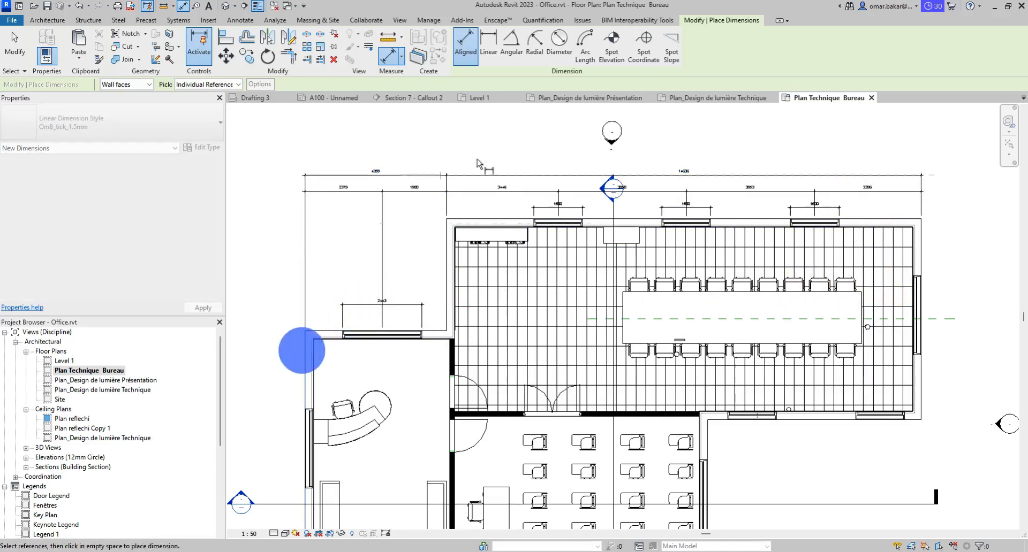
left_click(924, 237)
left_click(934, 160)
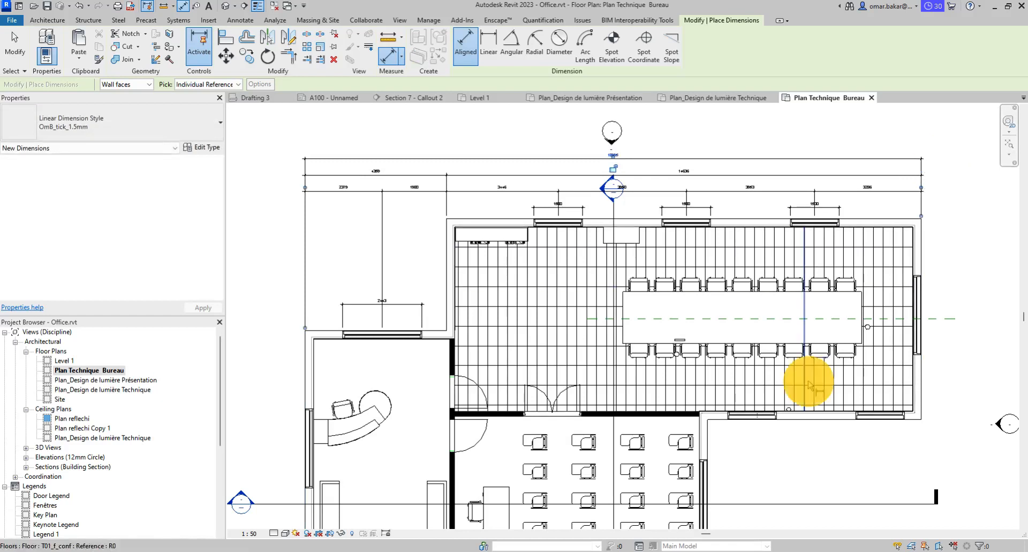
left_click(12, 38)
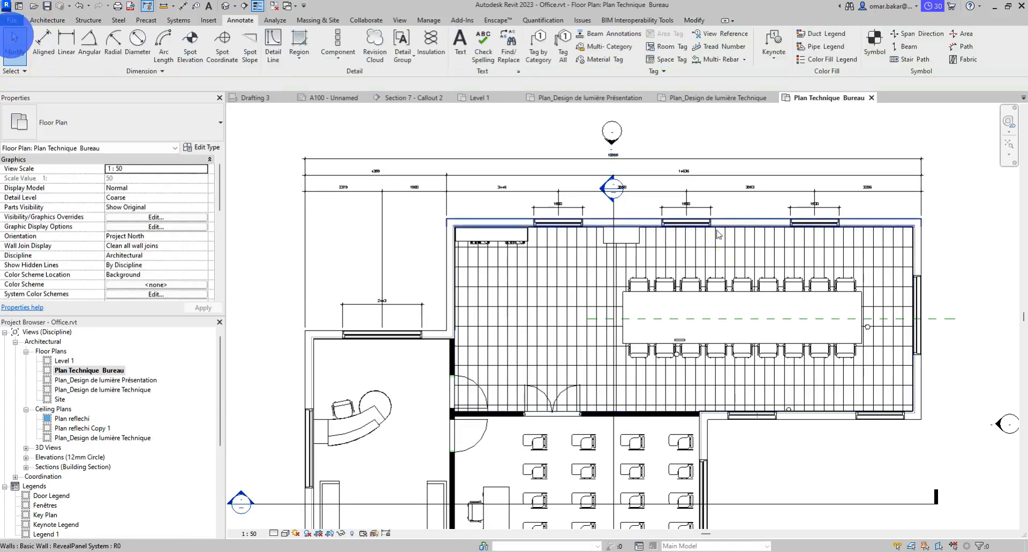
left_click(685, 176)
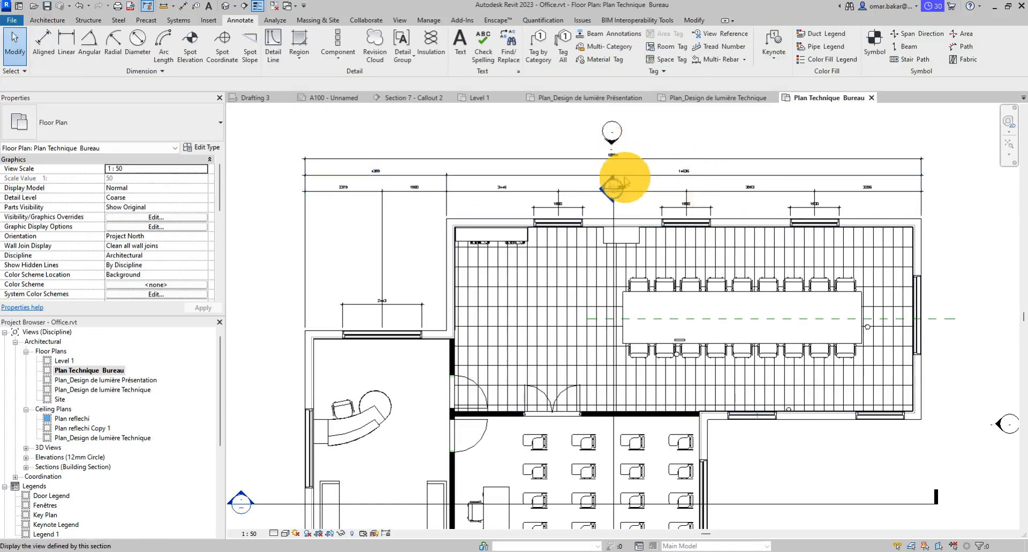
Move the section head between the meeting room's western and middle north windows down between the wall and the window-centre dimension chain
scroll(626, 184, "up", 5)
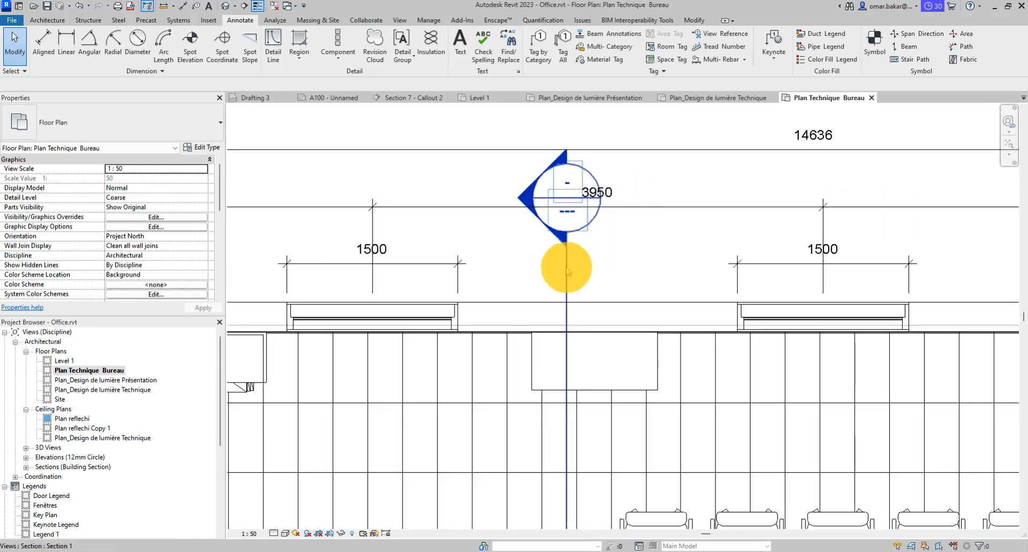
left_click(568, 241)
left_click_drag(566, 234, 561, 289)
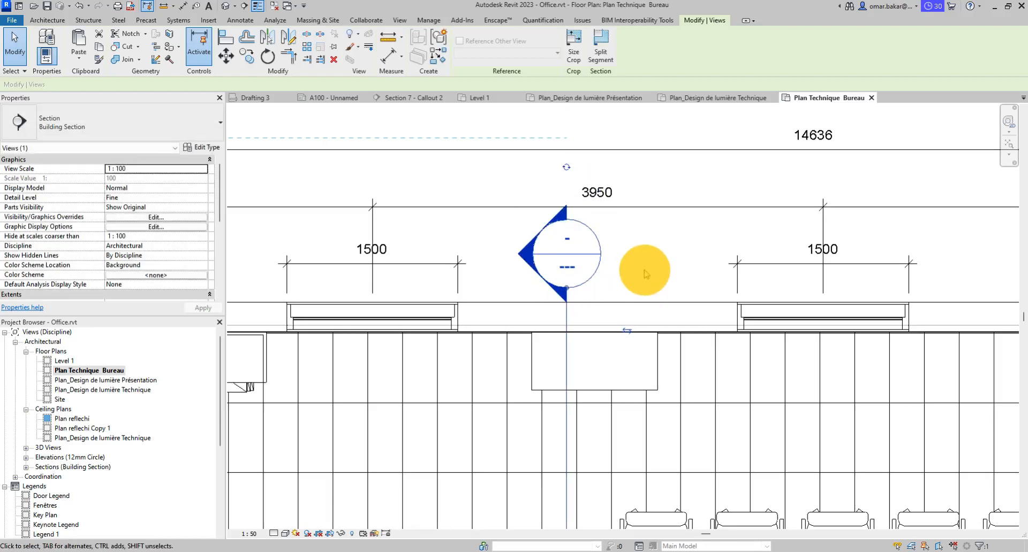
scroll(643, 275, "down", 5)
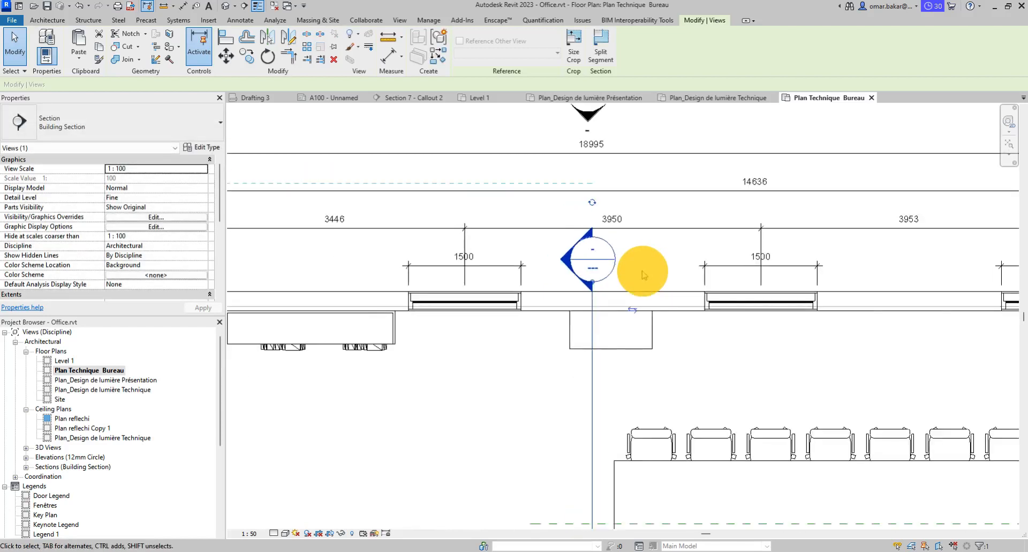
scroll(711, 323, "up", 3)
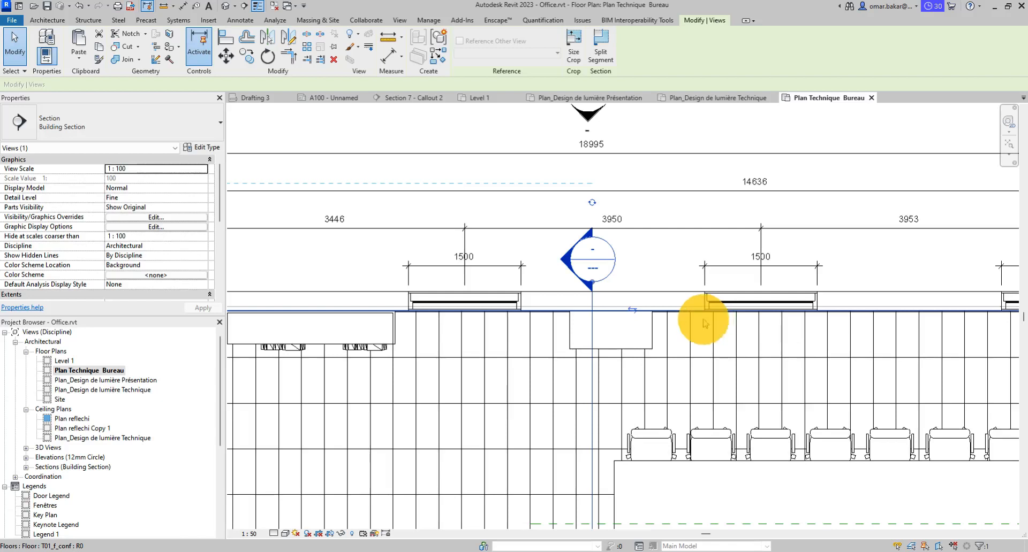
scroll(593, 287, "up", 3)
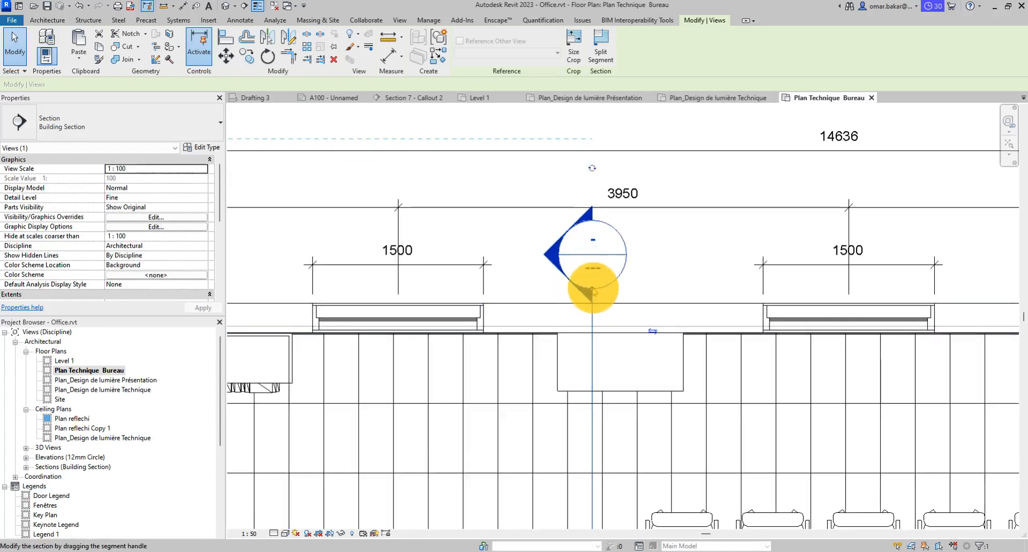
left_click(593, 289)
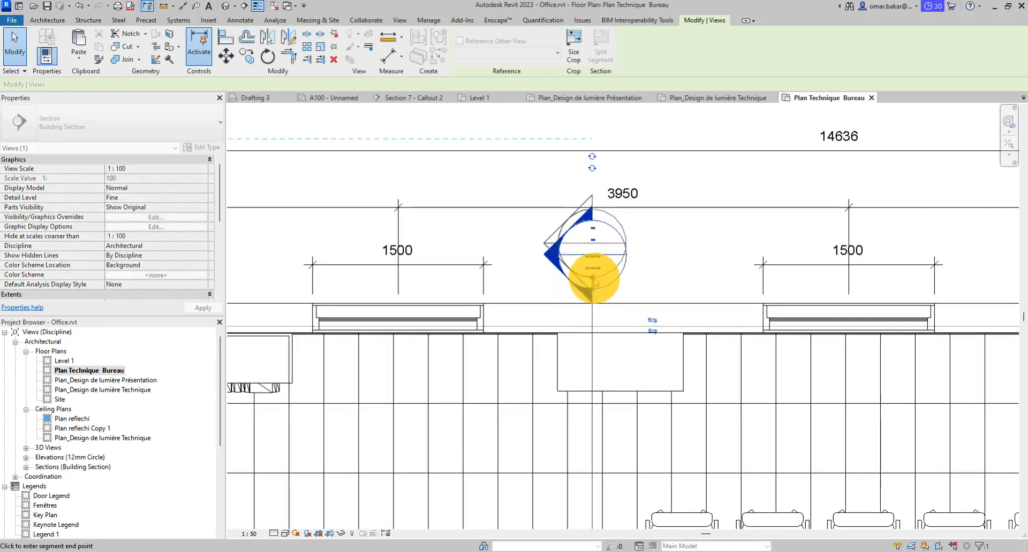
left_click(592, 279)
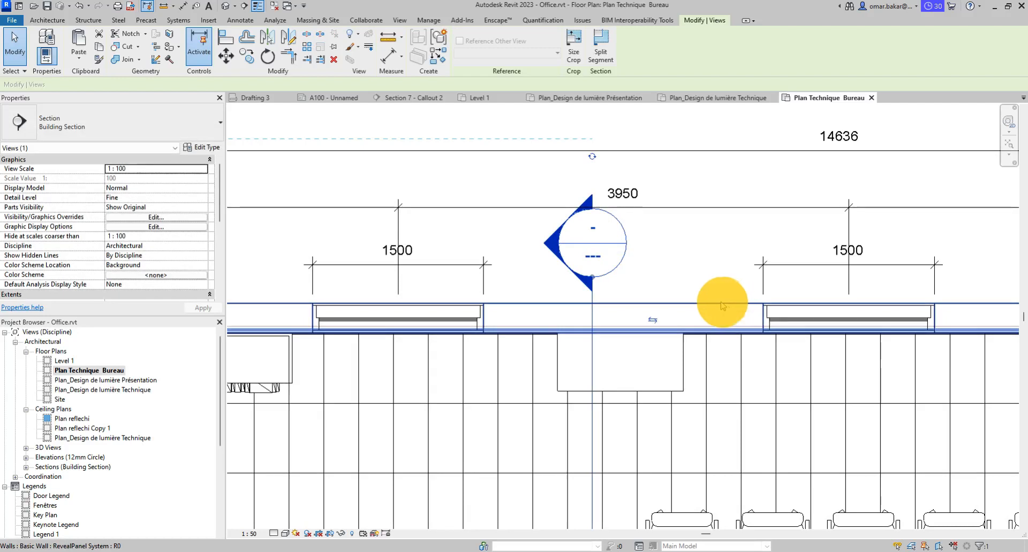
Raise the window-centre dimension chain away from the section head, closer to the wall-face dimension line above it
left_click(665, 209)
left_click_drag(675, 206, 677, 185)
scroll(753, 169, "down", 3)
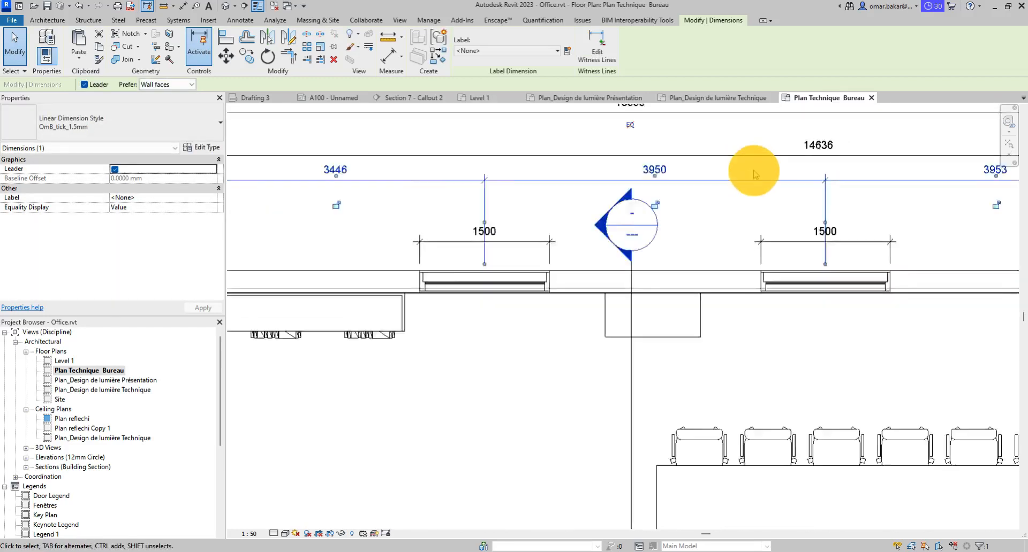
middle_click_drag(760, 194, 715, 243)
left_click(710, 172)
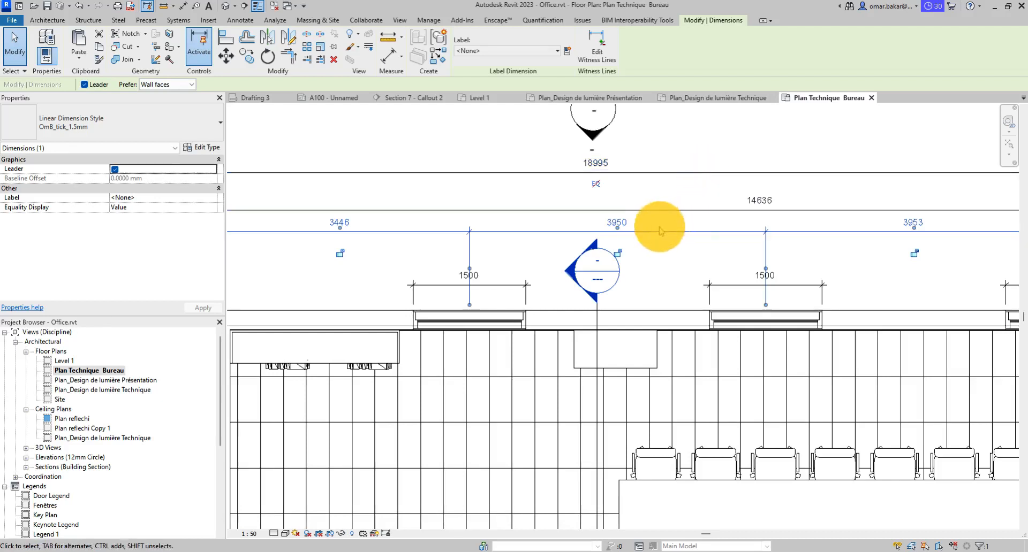
left_click(610, 232)
Nudge the section head slightly down toward the meeting room's north wall
scroll(608, 231, "up", 2)
scroll(609, 231, "up", 1)
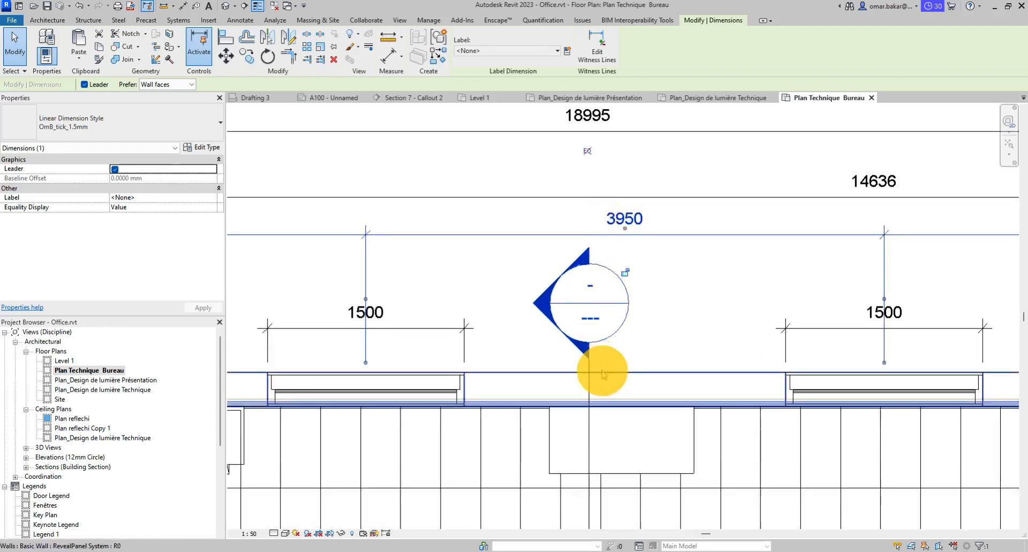
left_click(602, 341)
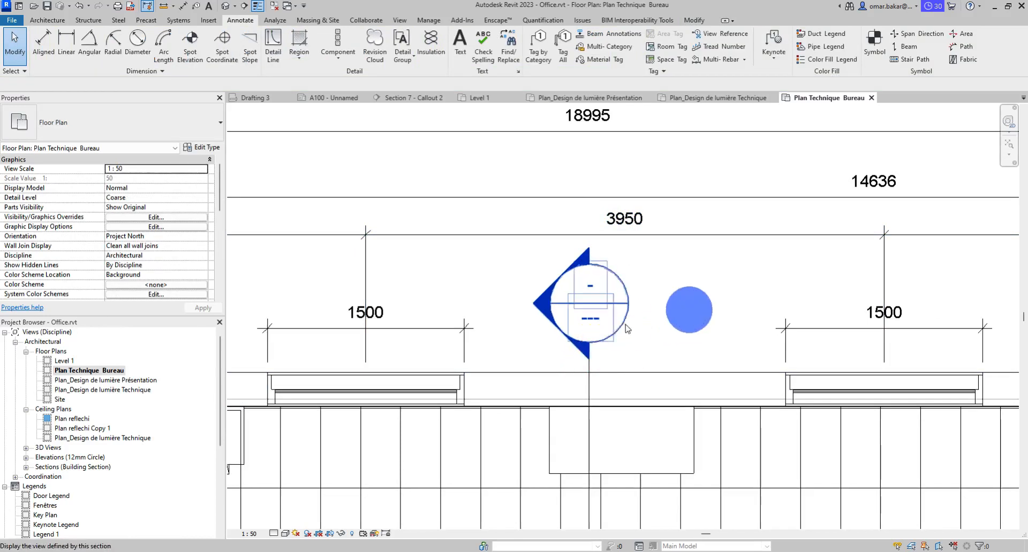
left_click(594, 352)
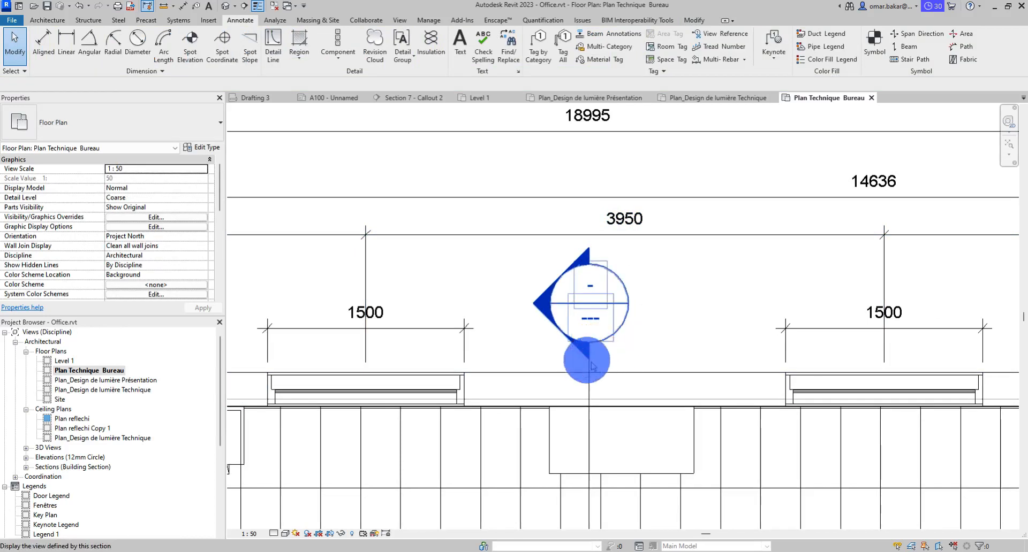
left_click(596, 352)
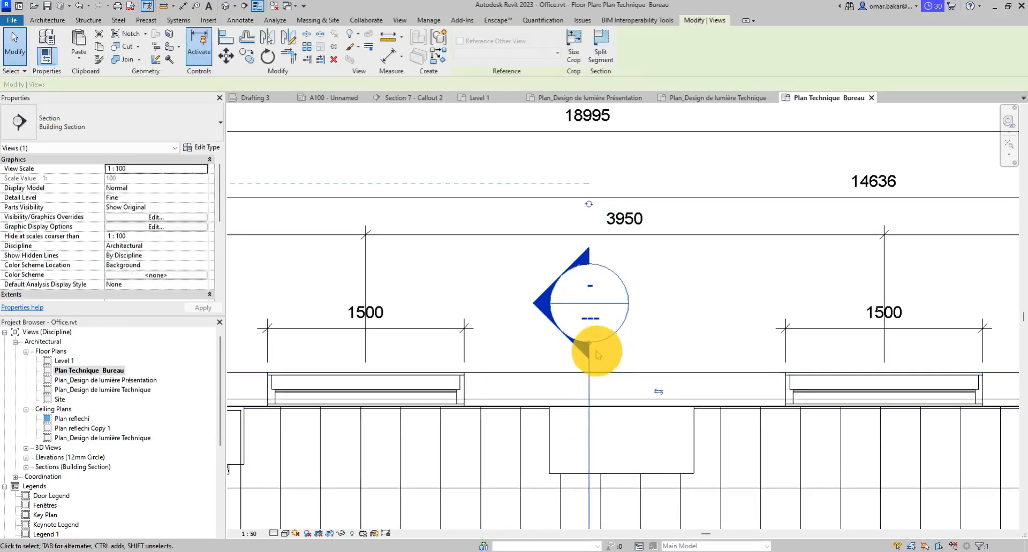
left_click(588, 342)
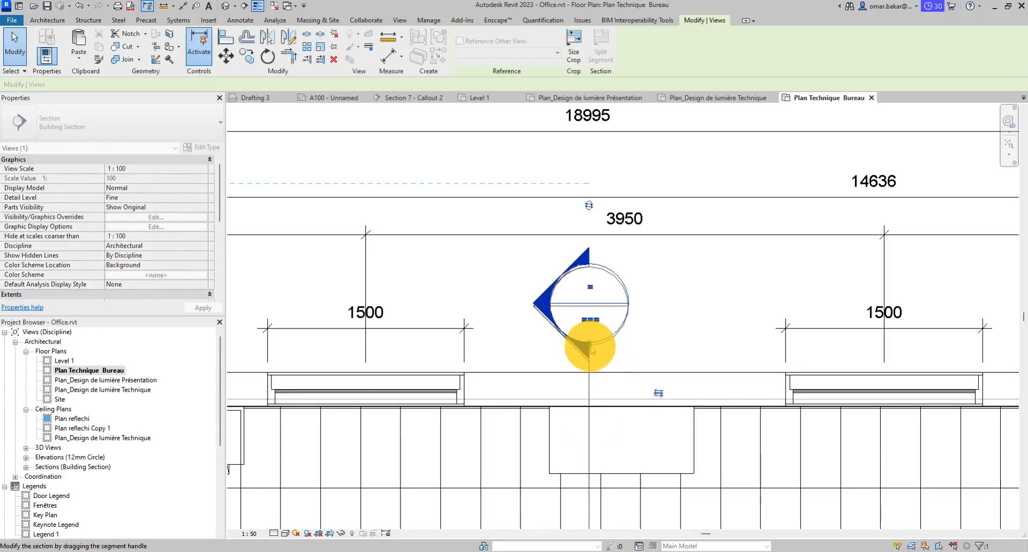
left_click(589, 348)
Lower the window-centre dimension chain slightly to widen its gap from the wall-face dimension line above
scroll(756, 238, "down", 1)
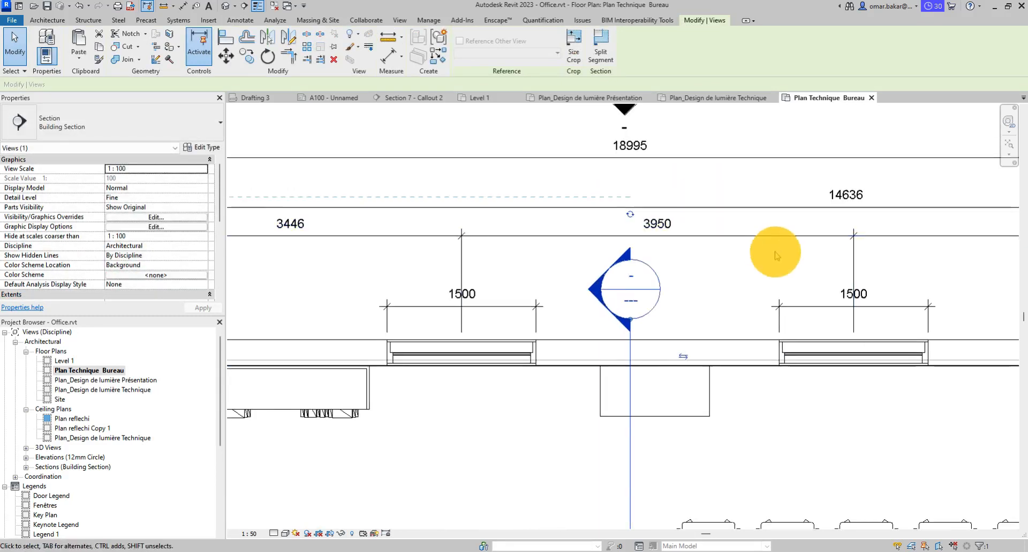
middle_click_drag(775, 255, 601, 256)
left_click(603, 236)
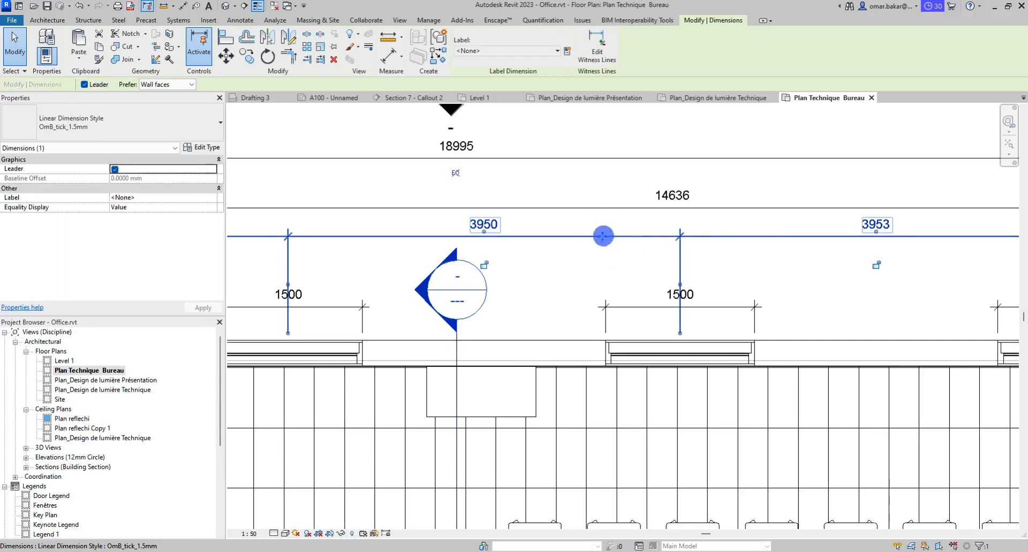
mouse_move(603, 236)
left_mouse_down()
mouse_move(603, 252)
mouse_move(607, 241)
left_mouse_up()
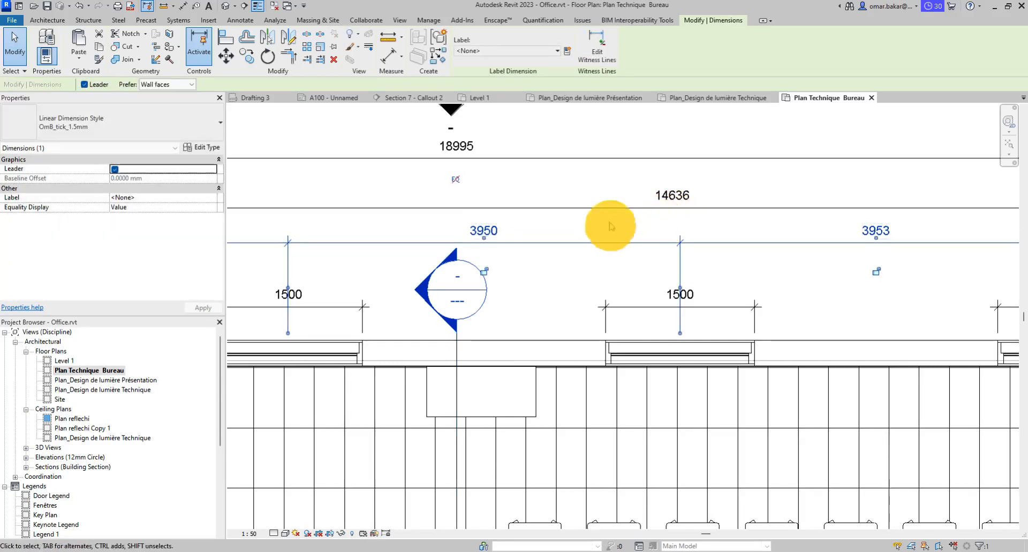
Lower the overall north dimension toward the wall-face dimensions so the three dimension lines are evenly spaced
left_click(587, 157)
mouse_move(590, 170)
left_mouse_down()
mouse_move(592, 179)
mouse_move(592, 170)
left_mouse_up()
left_click(629, 244)
scroll(628, 245, "down", 4)
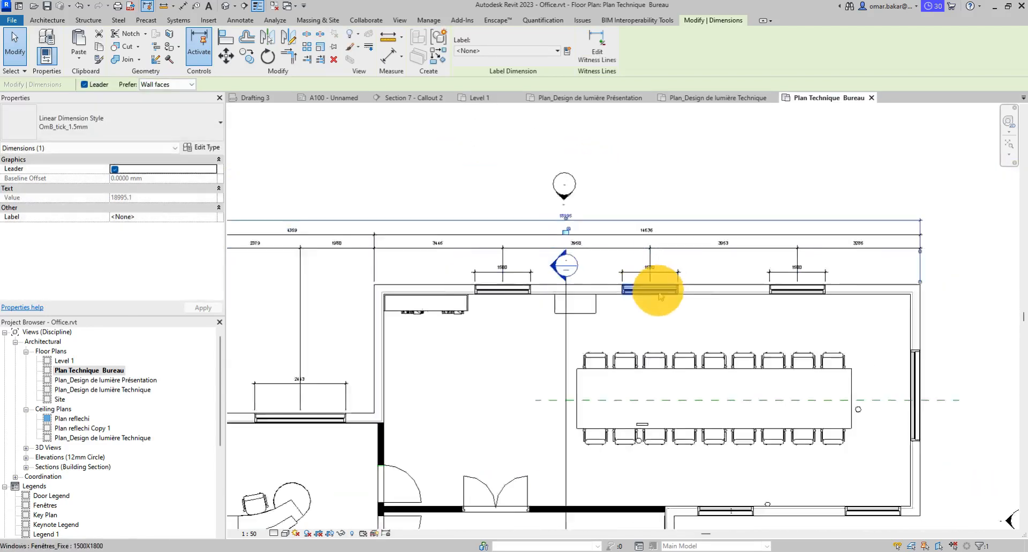
scroll(636, 241, "up", 6)
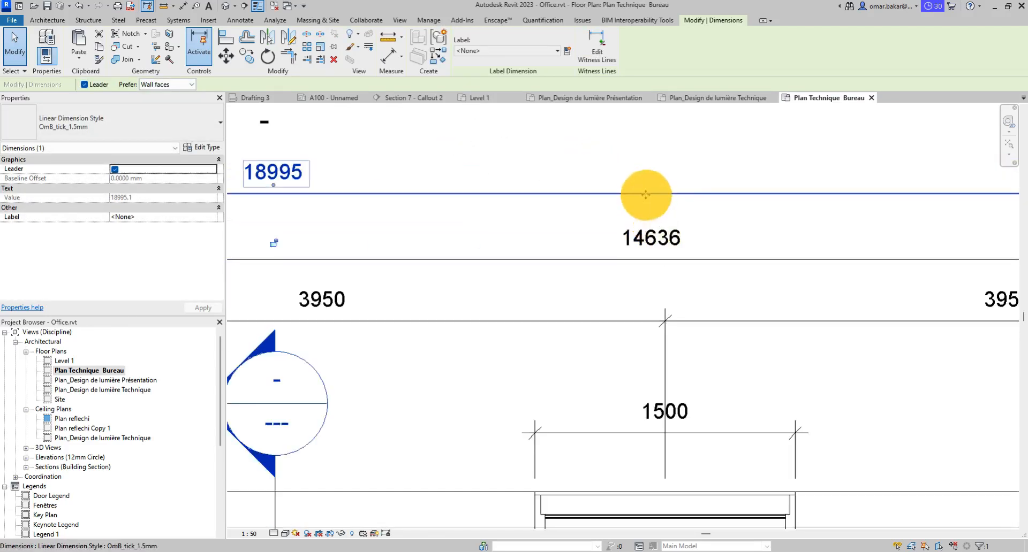
mouse_move(649, 194)
left_mouse_down()
mouse_move(647, 206)
mouse_move(653, 184)
mouse_move(647, 199)
left_mouse_up()
scroll(712, 278, "down", 6)
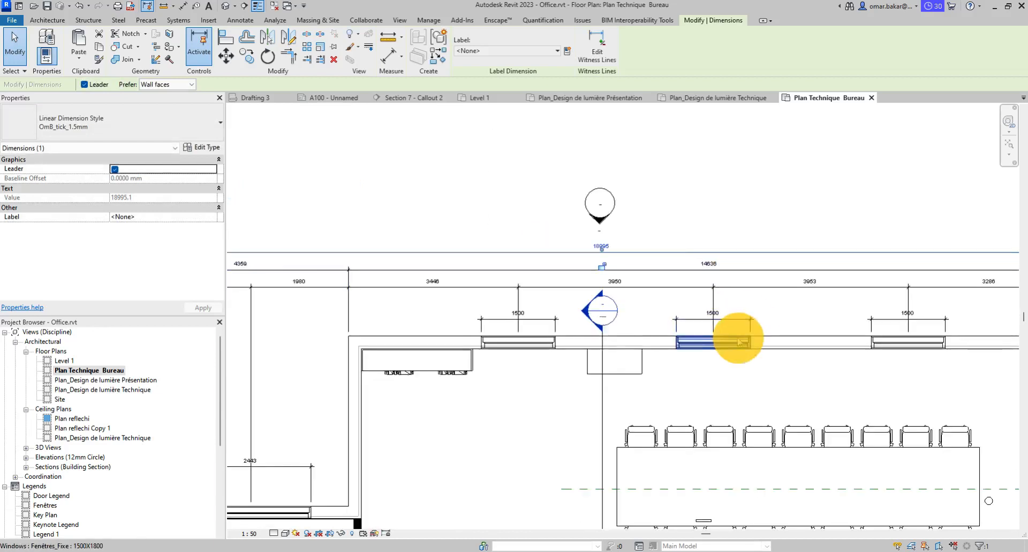
scroll(621, 316, "down", 2)
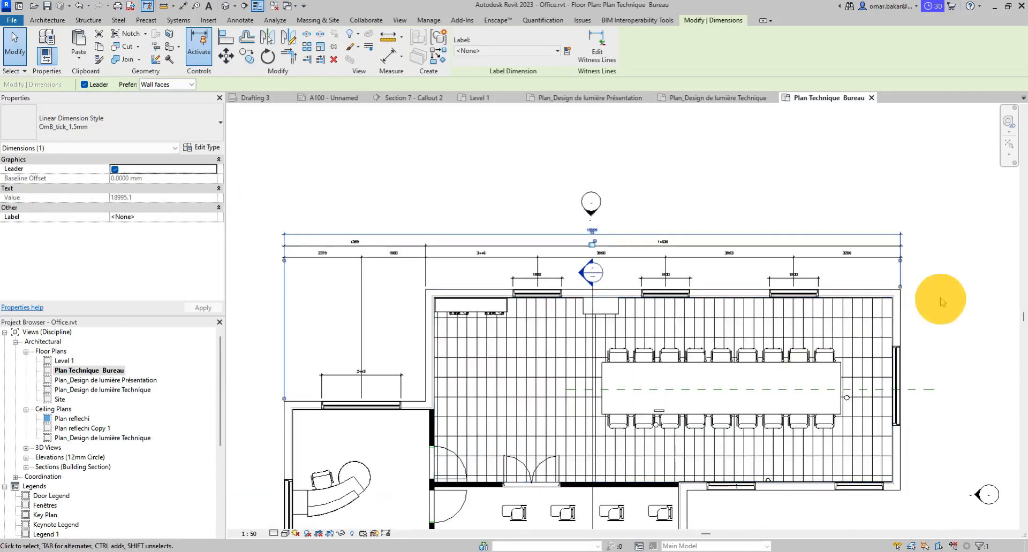
left_click(942, 321)
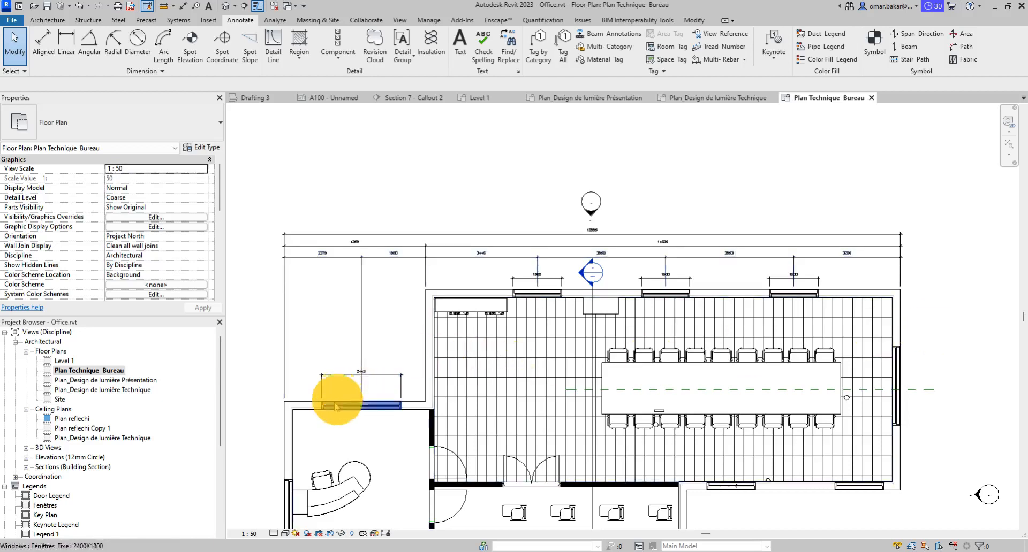
Examine the width dimension of the reception's north window against its frame edges, and review the dimensioned north side of the plan
scroll(344, 405, "up", 4)
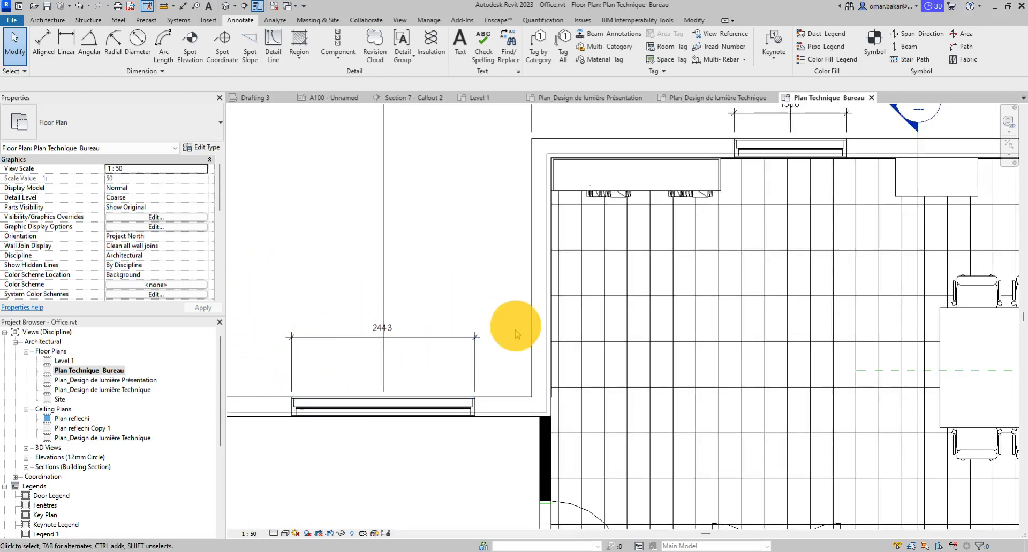
scroll(514, 338, "down", 2)
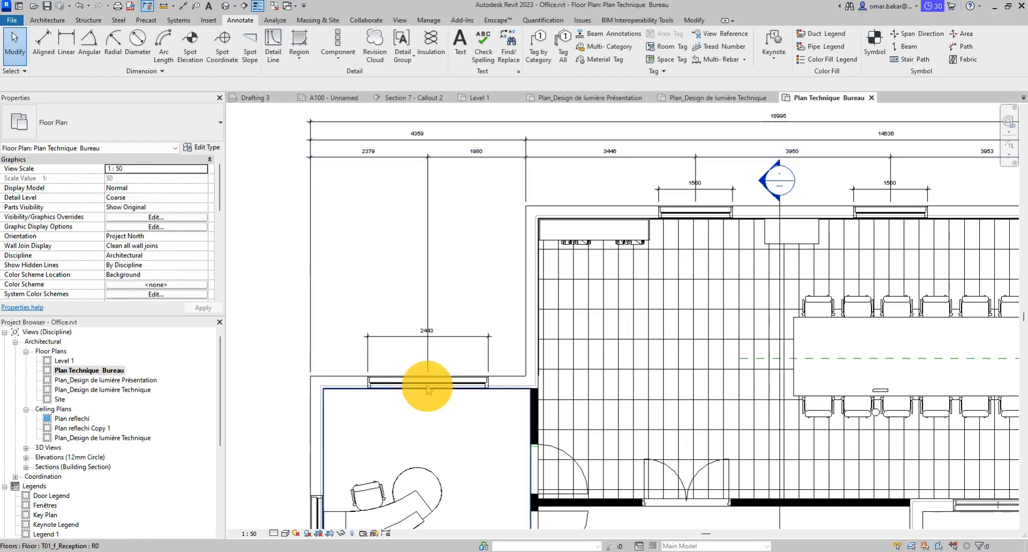
scroll(421, 386, "up", 4)
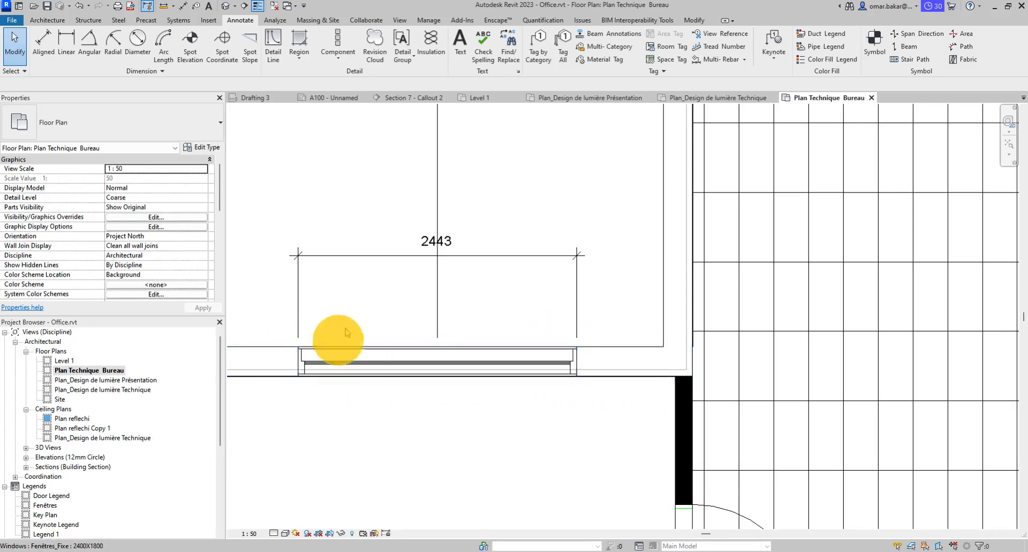
scroll(297, 332, "down", 3)
middle_click_drag(321, 317, 413, 301)
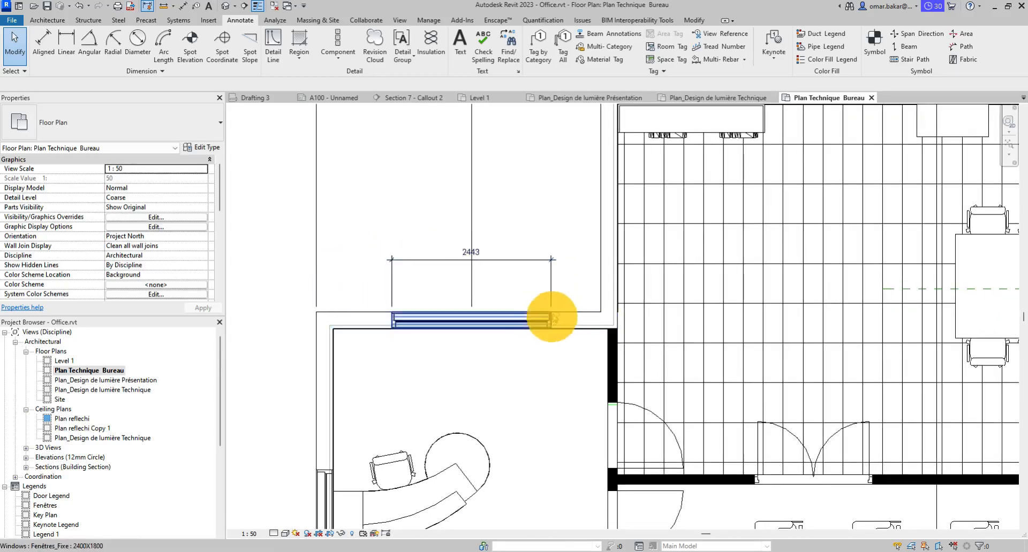
scroll(404, 337, "up", 3)
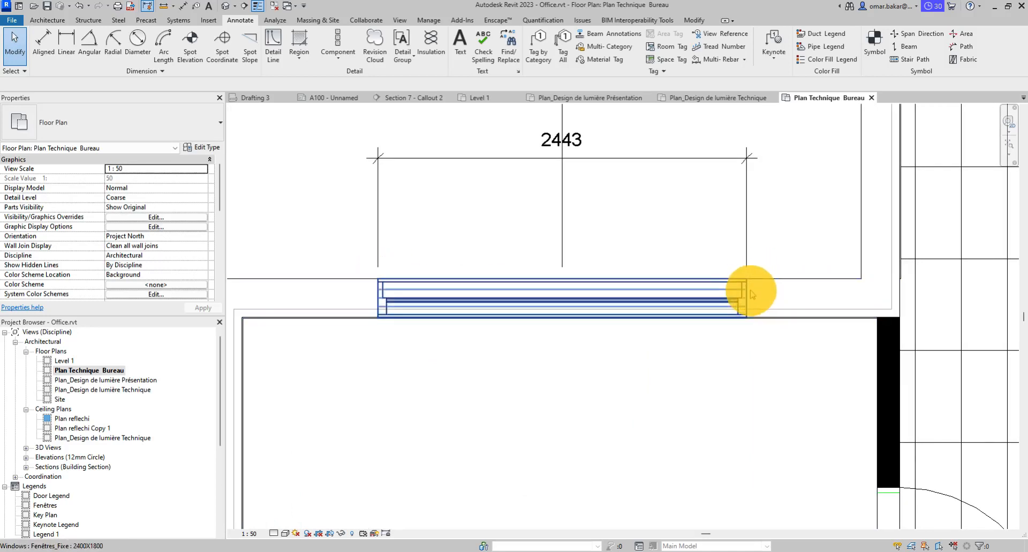
scroll(565, 310, "down", 1)
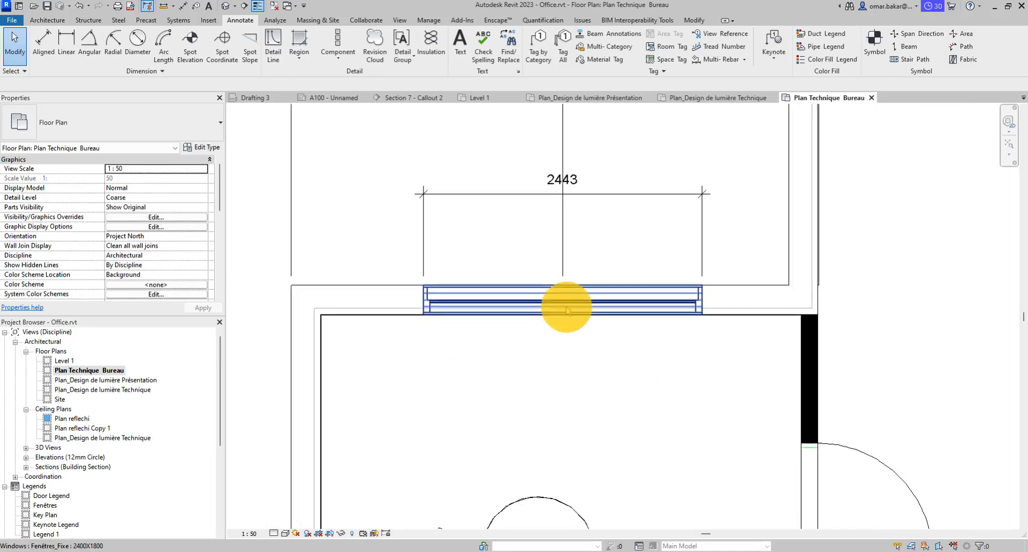
scroll(591, 292, "down", 2)
mouse_move(732, 219)
middle_mouse_down()
mouse_move(638, 305)
mouse_move(584, 298)
mouse_move(632, 301)
mouse_move(605, 216)
middle_mouse_up()
scroll(583, 298, "down", 1)
scroll(616, 289, "down", 2)
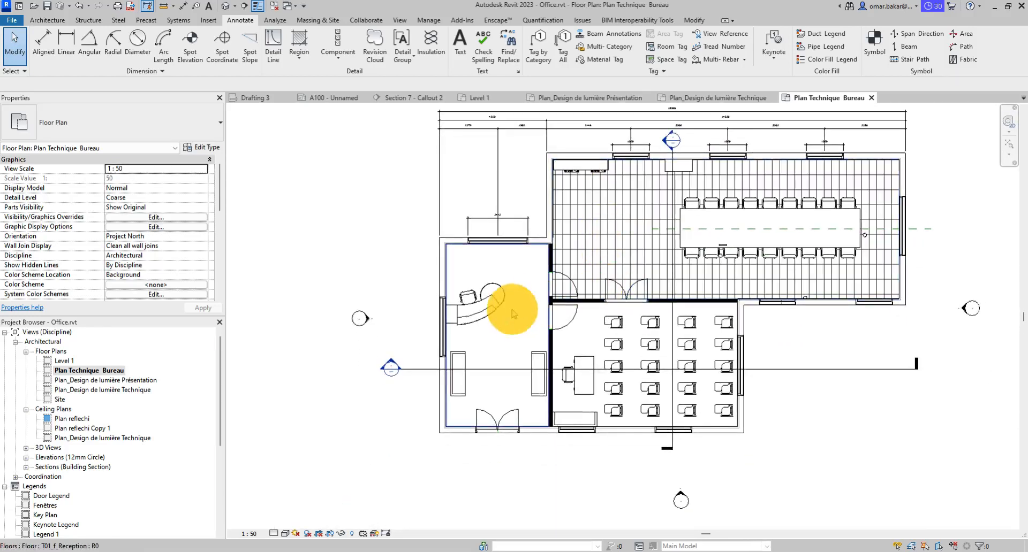
middle_click_drag(599, 257, 530, 322)
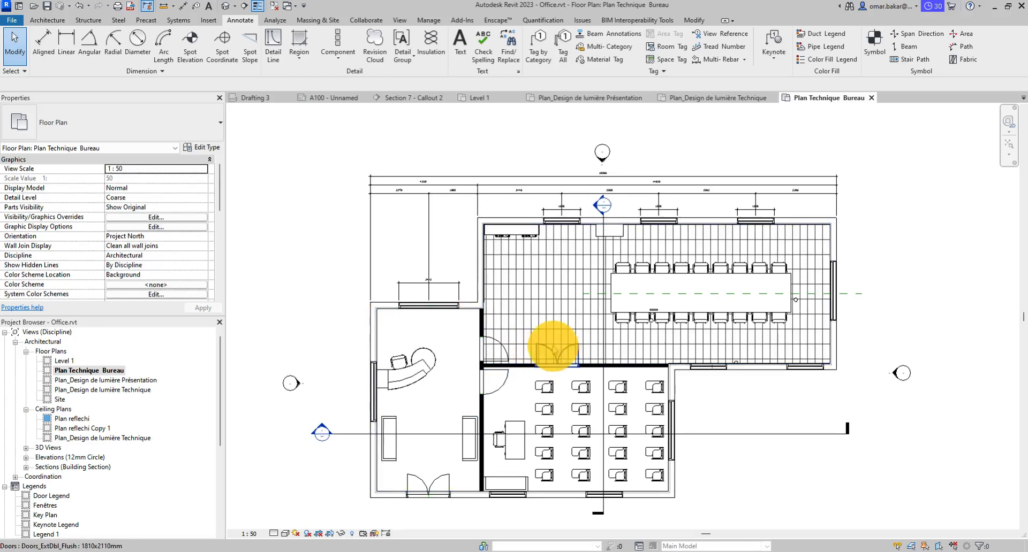